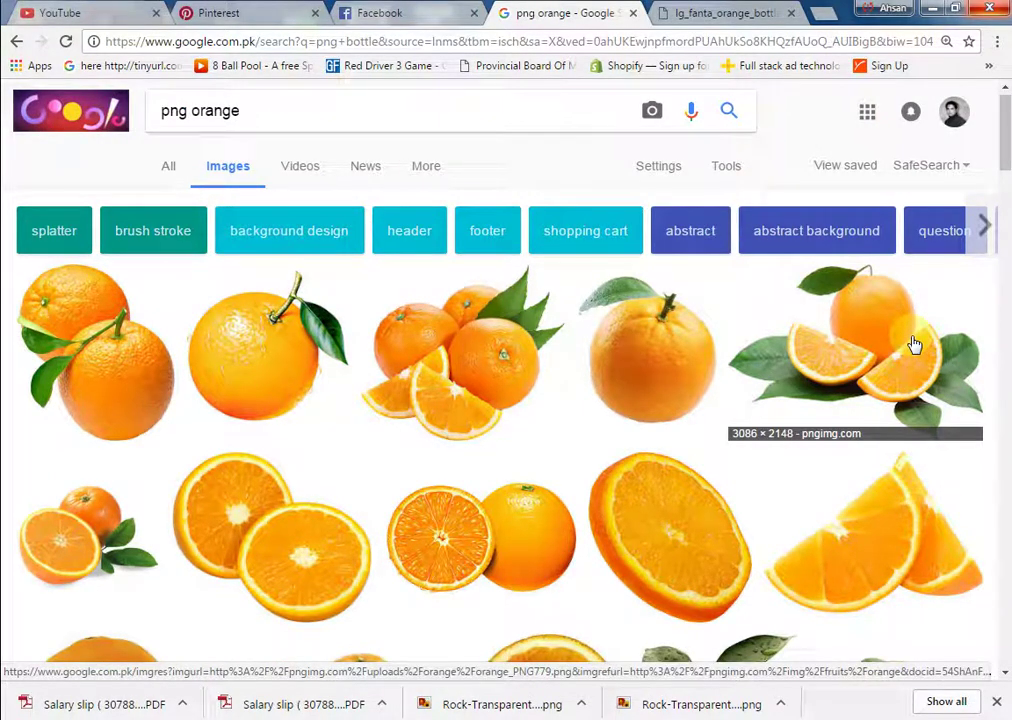
Step: Run a reverse image search on a whole orange picture, list its medium-size versions, and close the Facebook tab
{"action": "scroll", "coordinate": [914, 344], "scroll_direction": "down", "scroll_amount": 8}
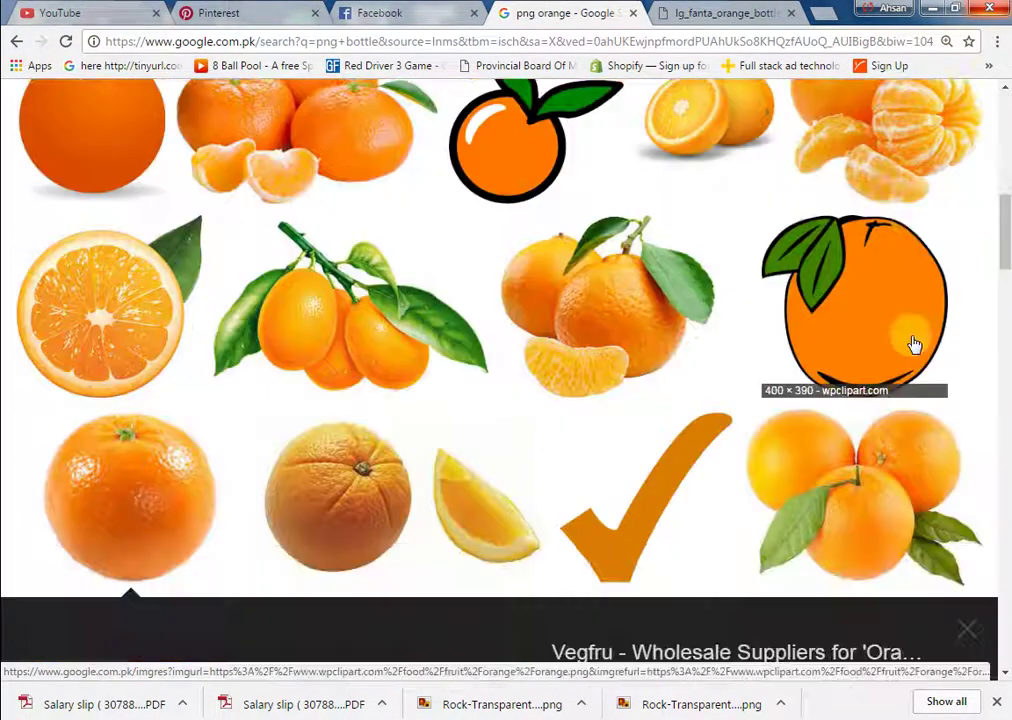
{"action": "scroll", "coordinate": [912, 340], "scroll_direction": "down", "scroll_amount": 3}
{"action": "left_click", "coordinate": [741, 405]}
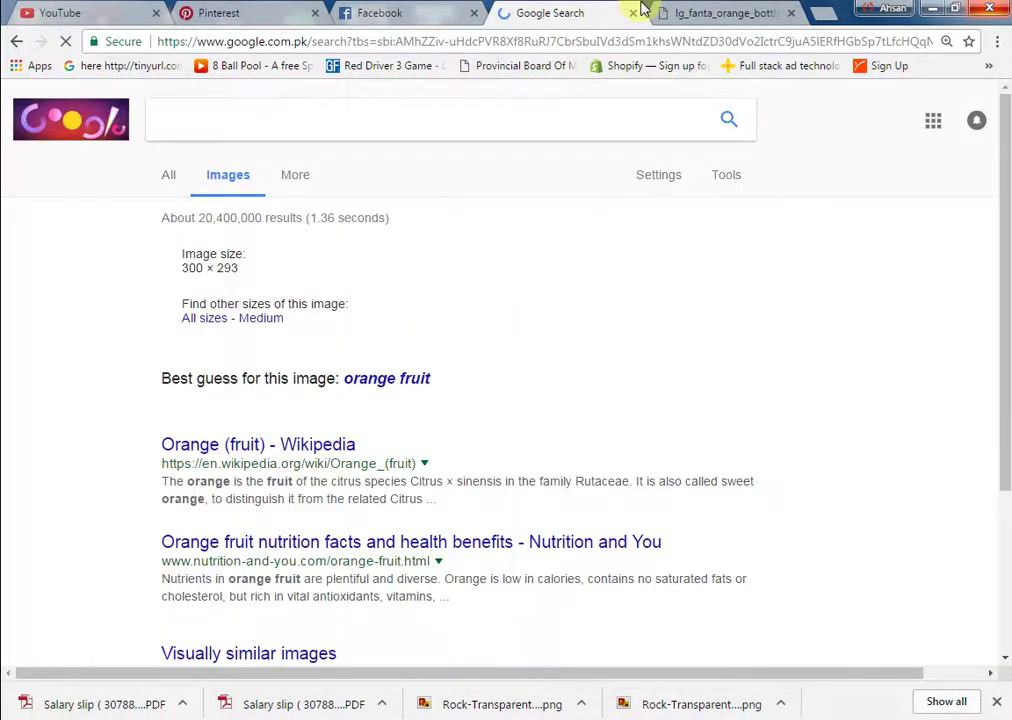
{"action": "left_click", "coordinate": [344, 322]}
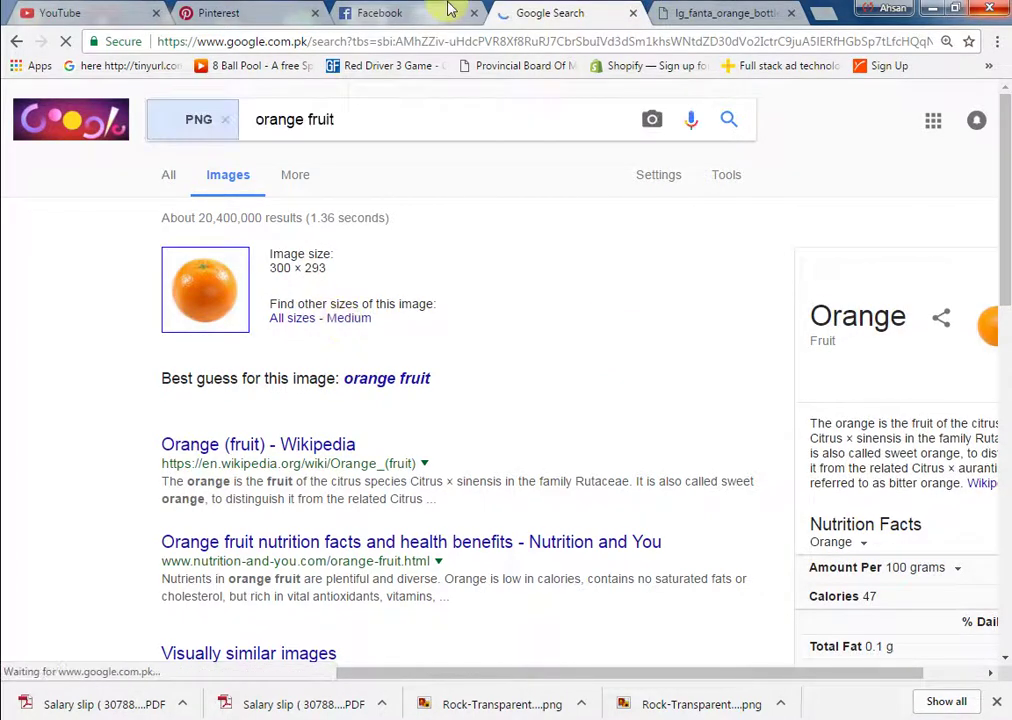
{"action": "left_click", "coordinate": [450, 12]}
{"action": "left_click", "coordinate": [547, 10]}
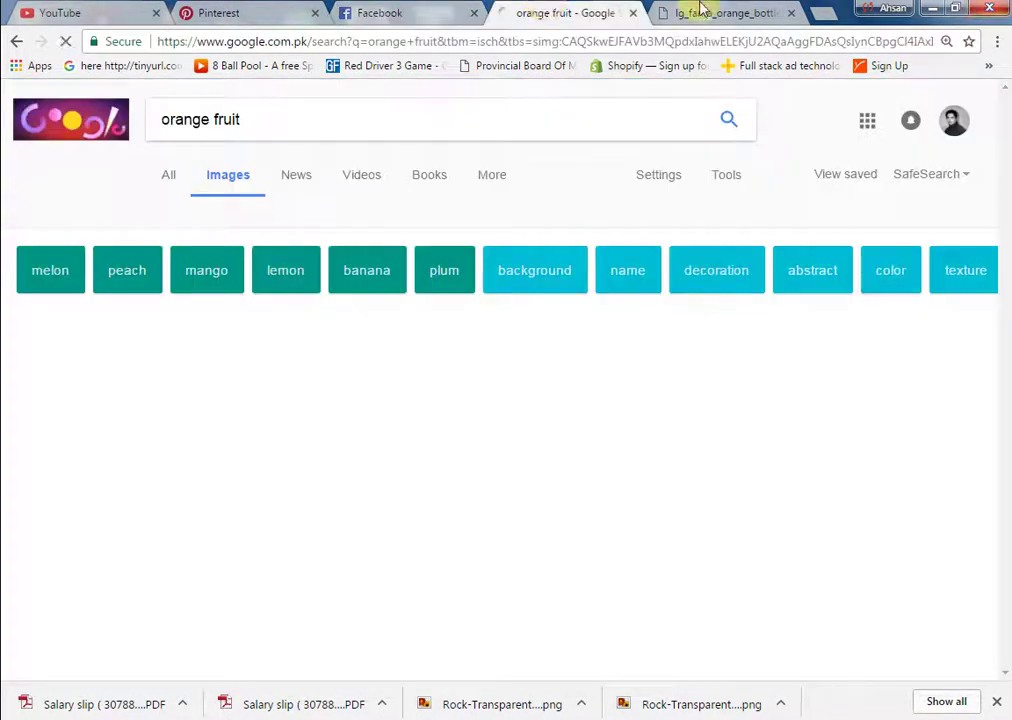
{"action": "left_click", "coordinate": [474, 13]}
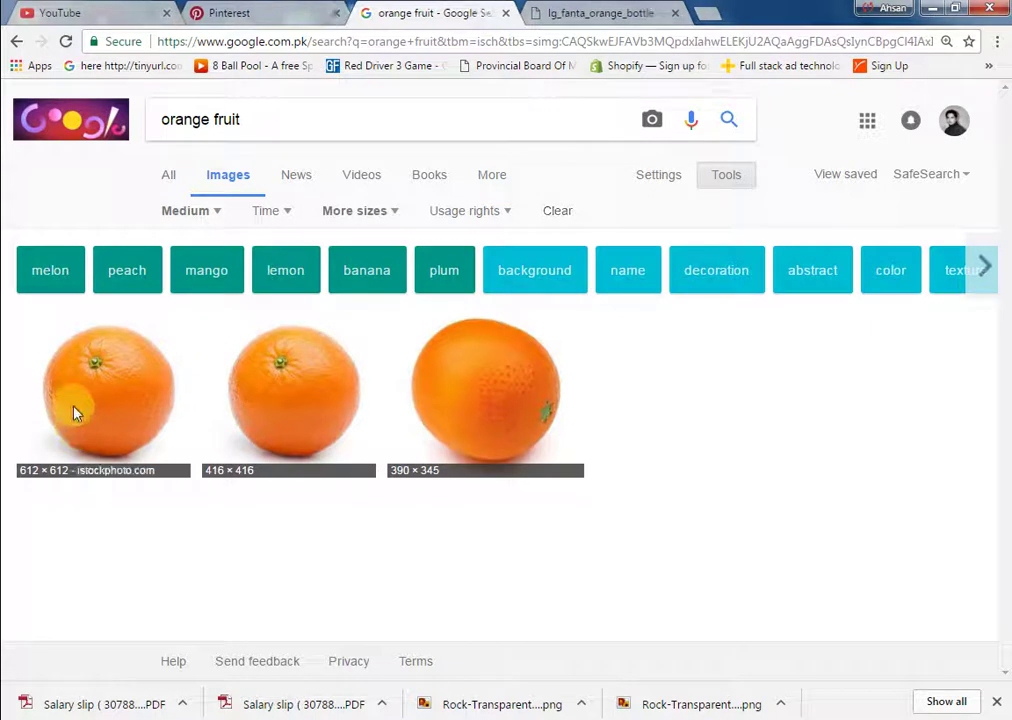
Step: Preview the 612 × 612 iStock orange photo and copy the image
{"action": "left_click", "coordinate": [73, 413]}
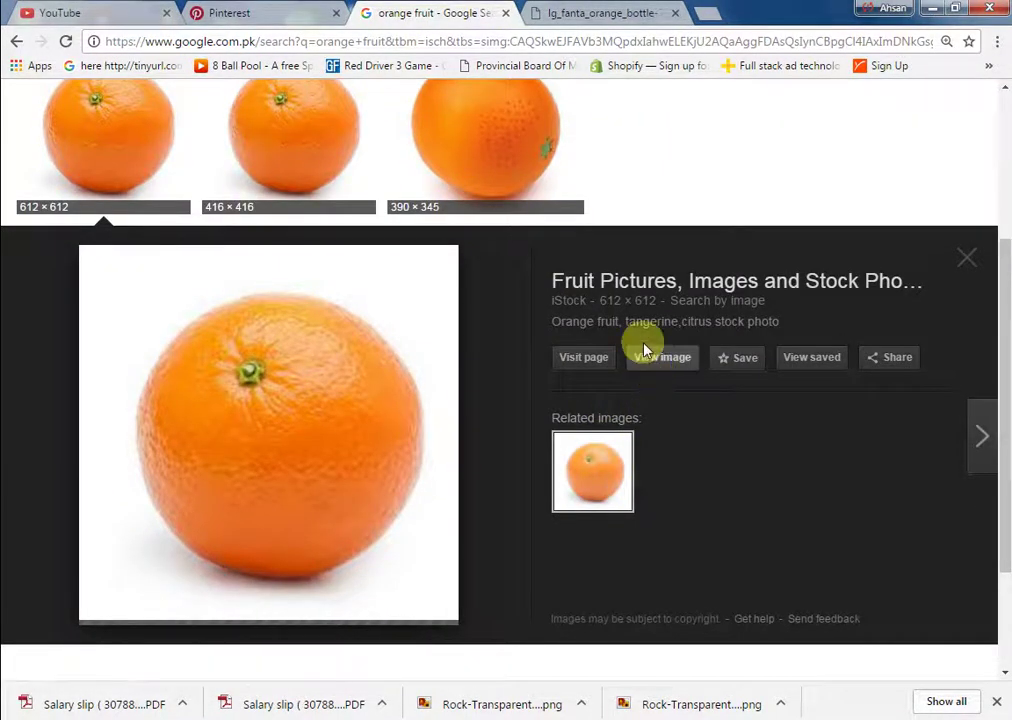
{"action": "left_click", "coordinate": [645, 350]}
{"action": "left_click", "coordinate": [706, 12]}
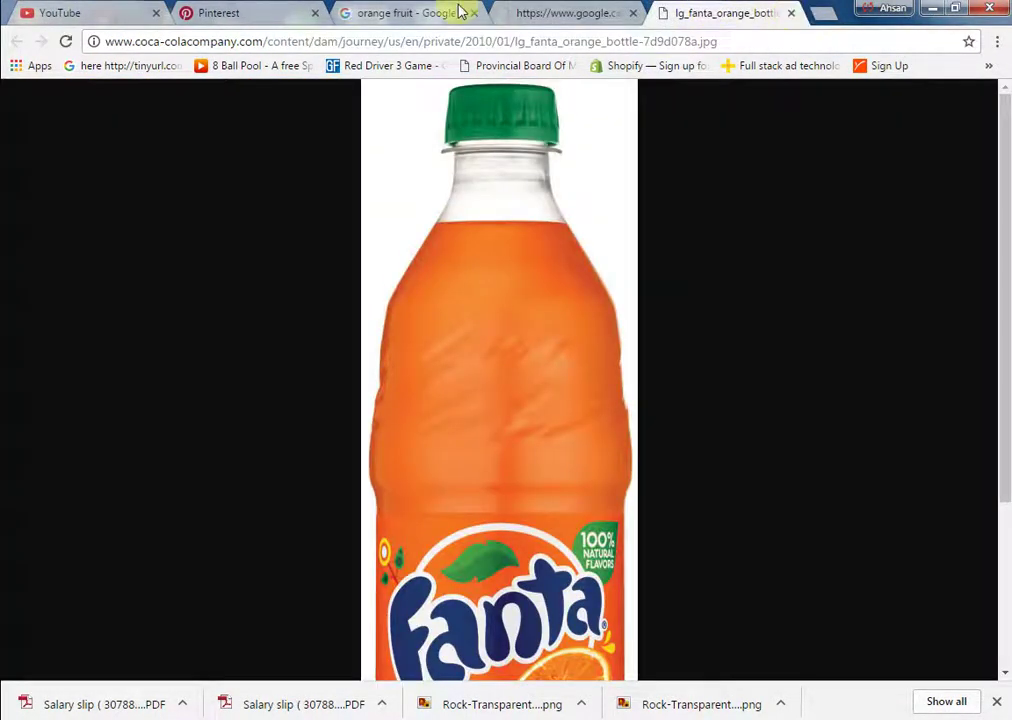
{"action": "left_click", "coordinate": [427, 14]}
{"action": "left_click", "coordinate": [567, 12]}
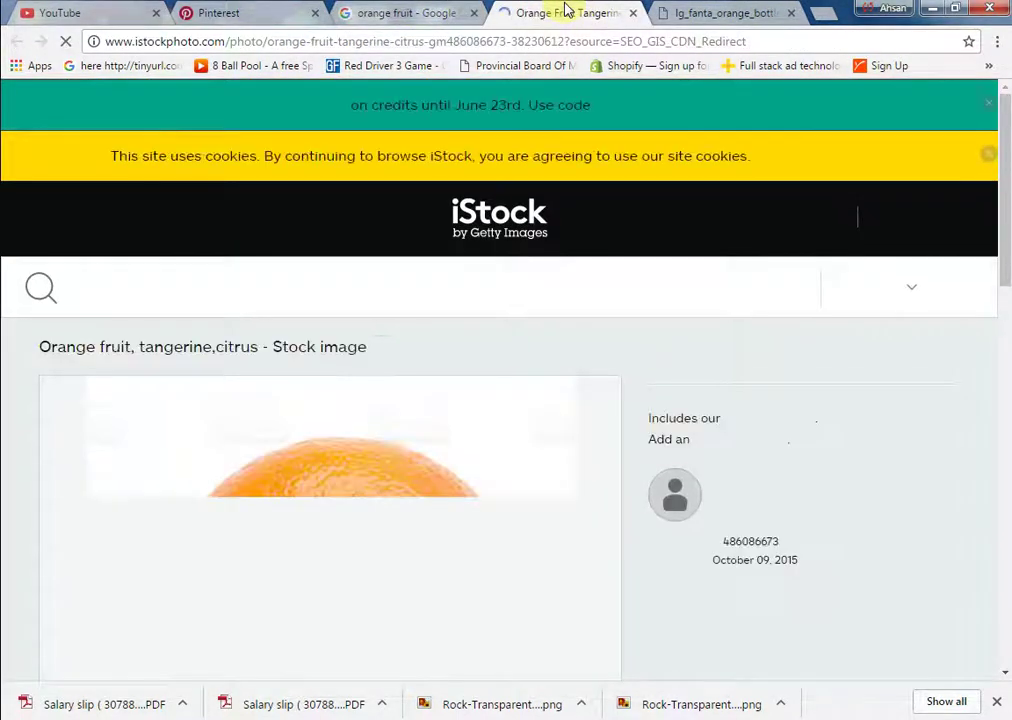
{"action": "left_click", "coordinate": [405, 13]}
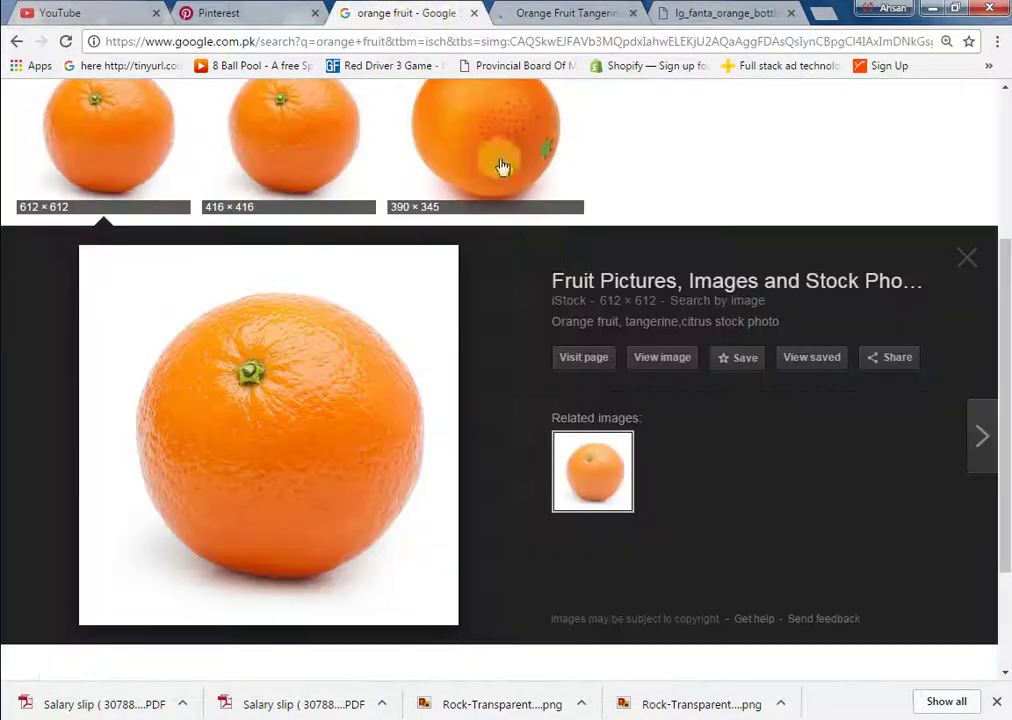
{"action": "right_click", "coordinate": [368, 387]}
{"action": "left_click", "coordinate": [402, 560]}
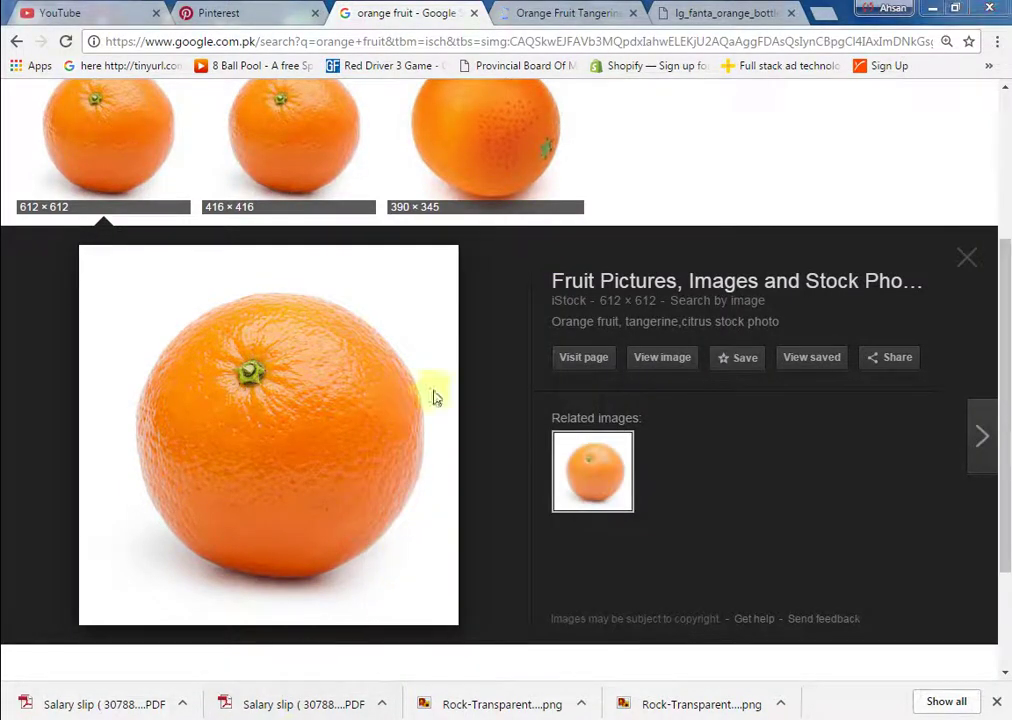
Step: Switch to CorelDRAW and paste the copied orange photo into a new blank document
{"action": "key", "text": "alt+Tab"}
{"action": "left_click", "coordinate": [19, 54]}
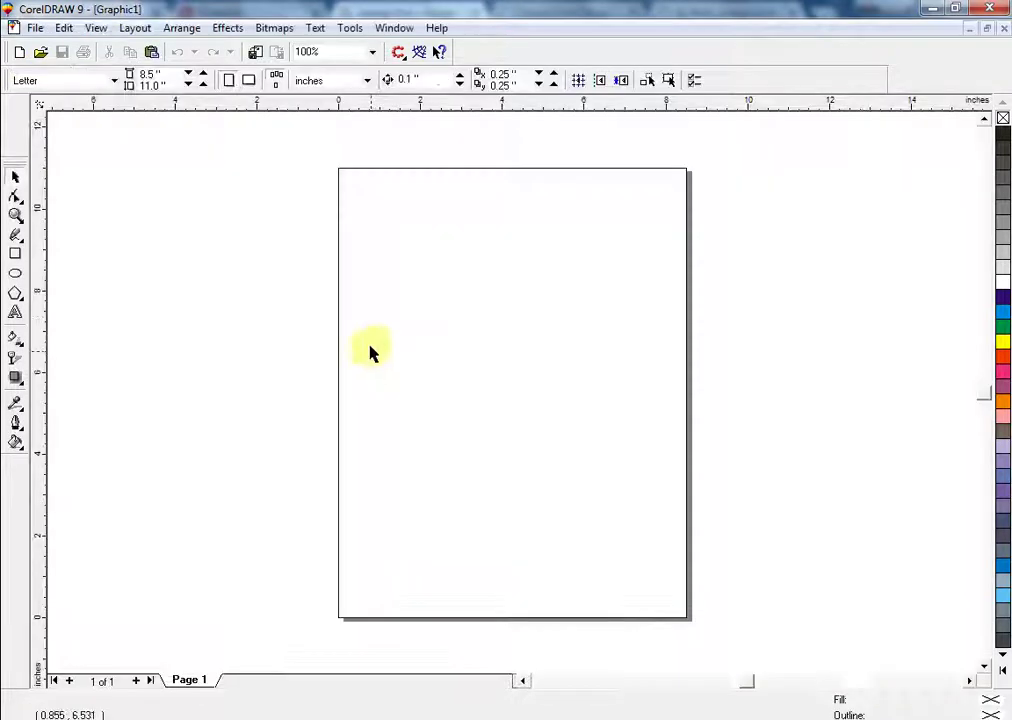
{"action": "right_click", "coordinate": [376, 320]}
{"action": "left_click", "coordinate": [390, 432]}
{"action": "left_click", "coordinate": [343, 420]}
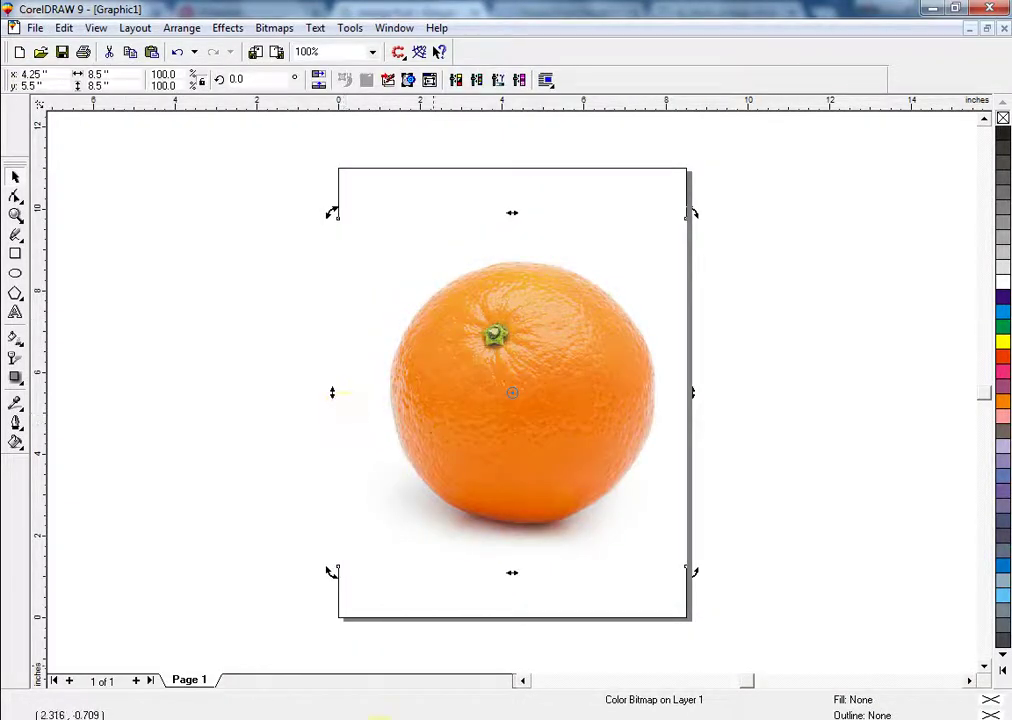
{"action": "key", "text": "alt+Tab"}
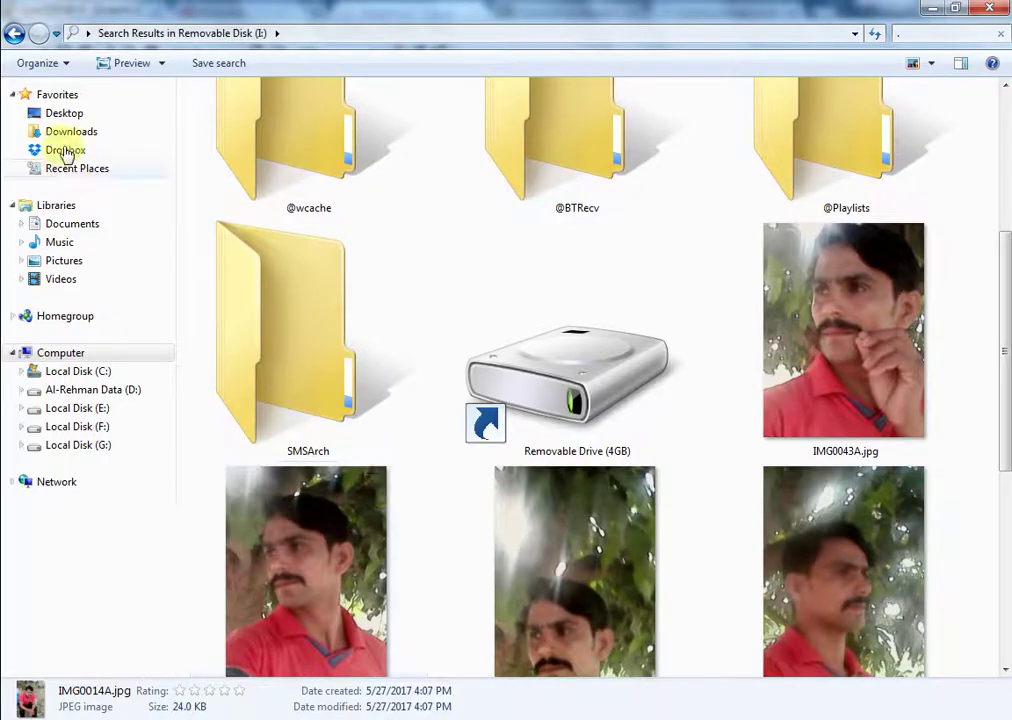
{"action": "key", "text": "alt+Tab"}
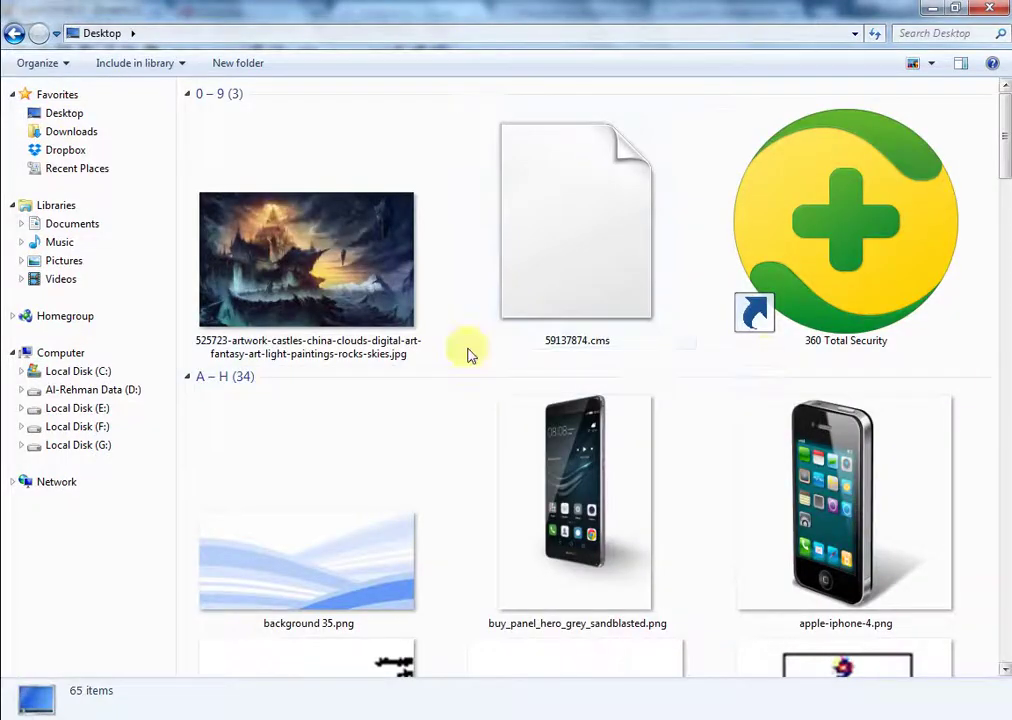
{"action": "left_click_drag", "start_coordinate": [1003, 395], "coordinate": [1000, 500]}
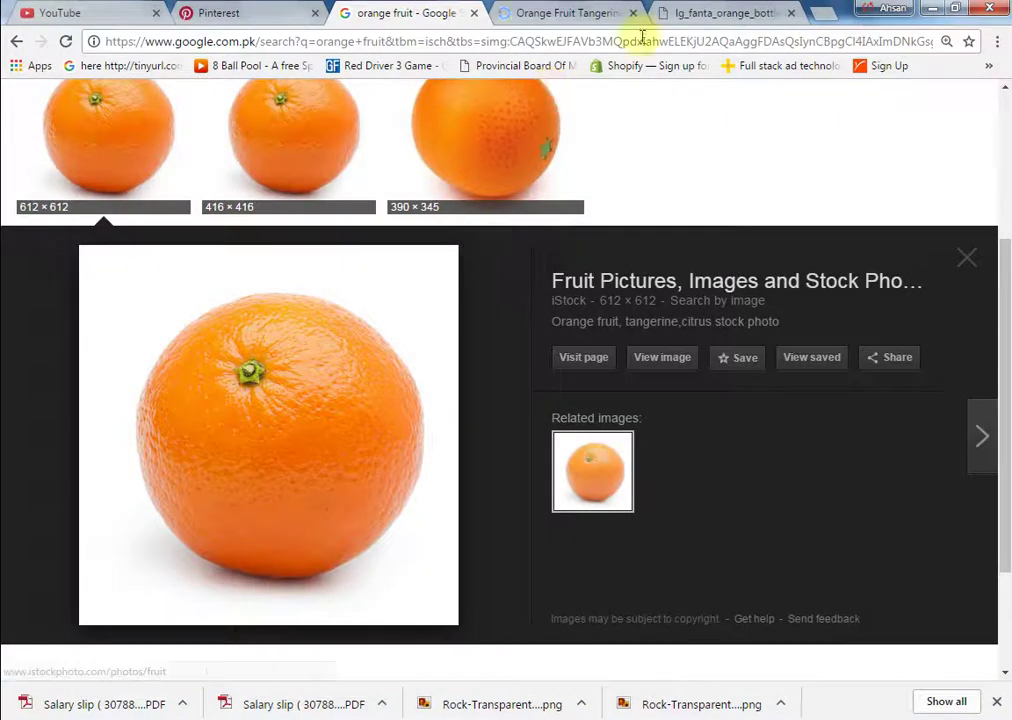
Step: Copy the Fanta bottle image from its browser tab, paste it into the CorelDRAW drawing and place it beside the page's left edge
{"action": "left_click", "coordinate": [720, 13]}
{"action": "right_click", "coordinate": [466, 258]}
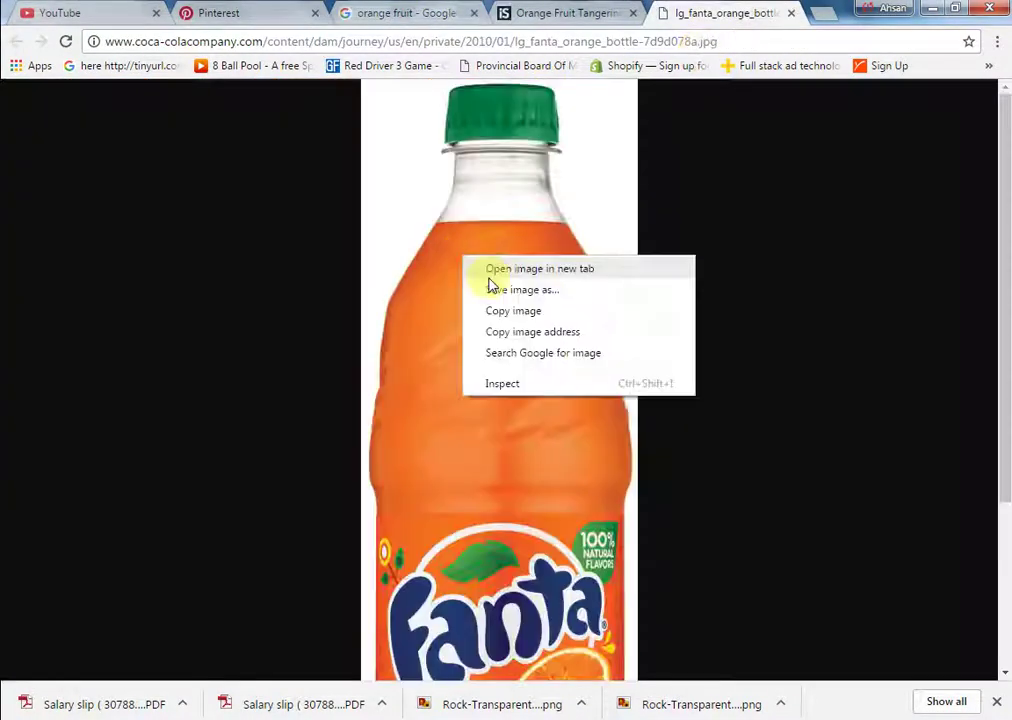
{"action": "left_click", "coordinate": [500, 311]}
{"action": "key", "text": "ctrl+v"}
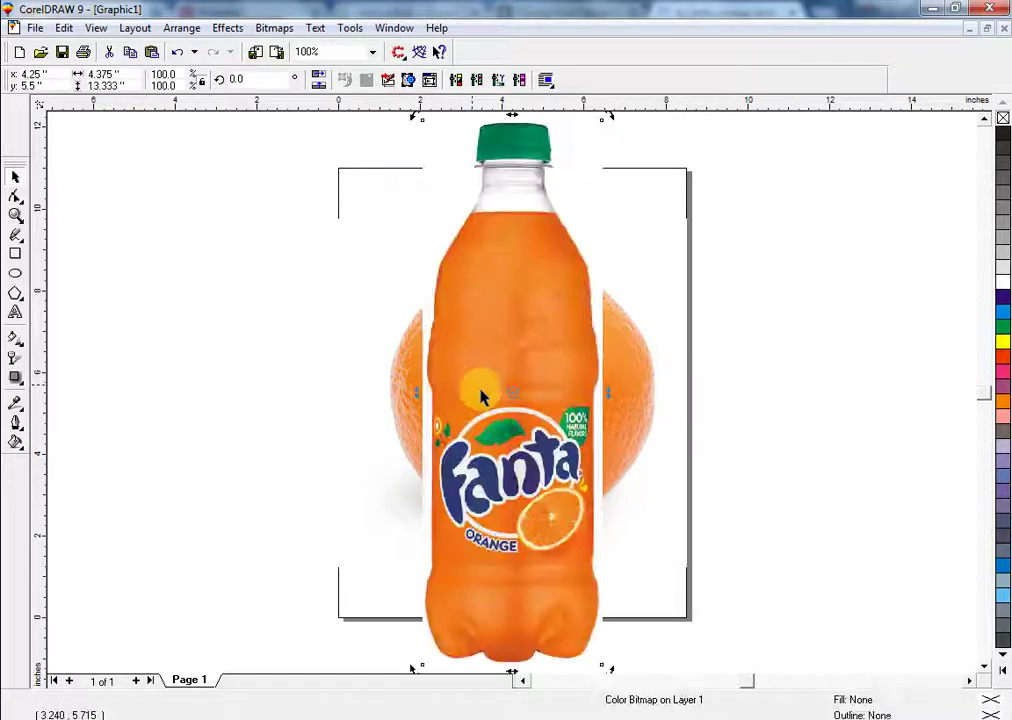
{"action": "key", "text": "F3"}
{"action": "left_click_drag", "start_coordinate": [487, 355], "coordinate": [243, 352]}
{"action": "left_click", "coordinate": [641, 520]}
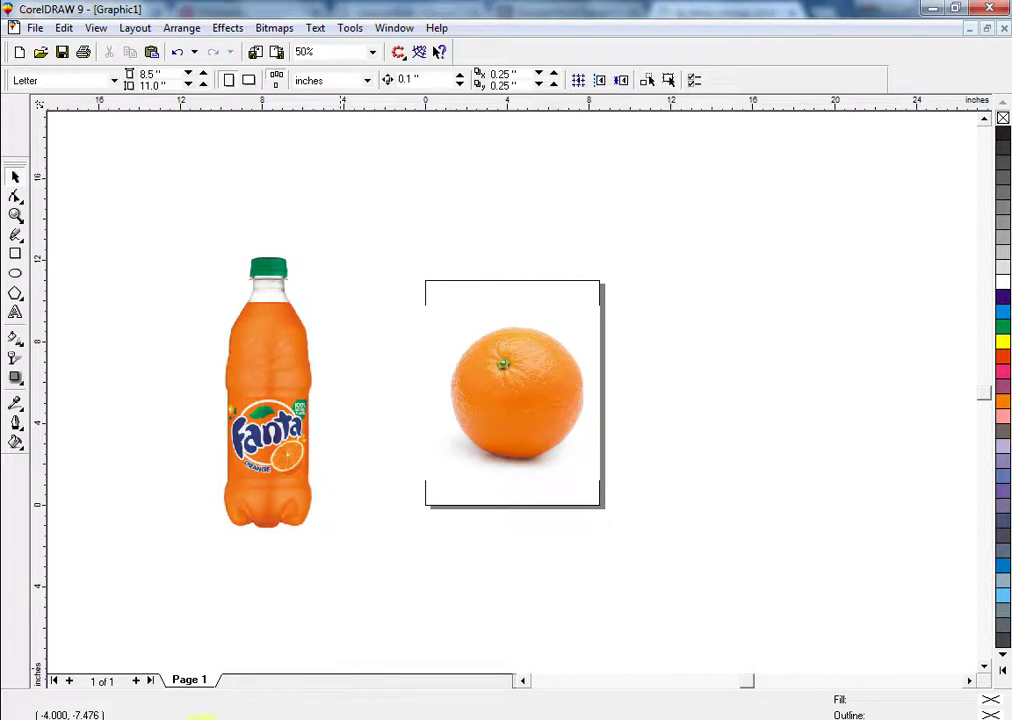
Step: Trace around the orange with the Freehand tool as a closed shape of seven straight segments
{"action": "left_click", "coordinate": [538, 392]}
{"action": "left_click", "coordinate": [544, 386]}
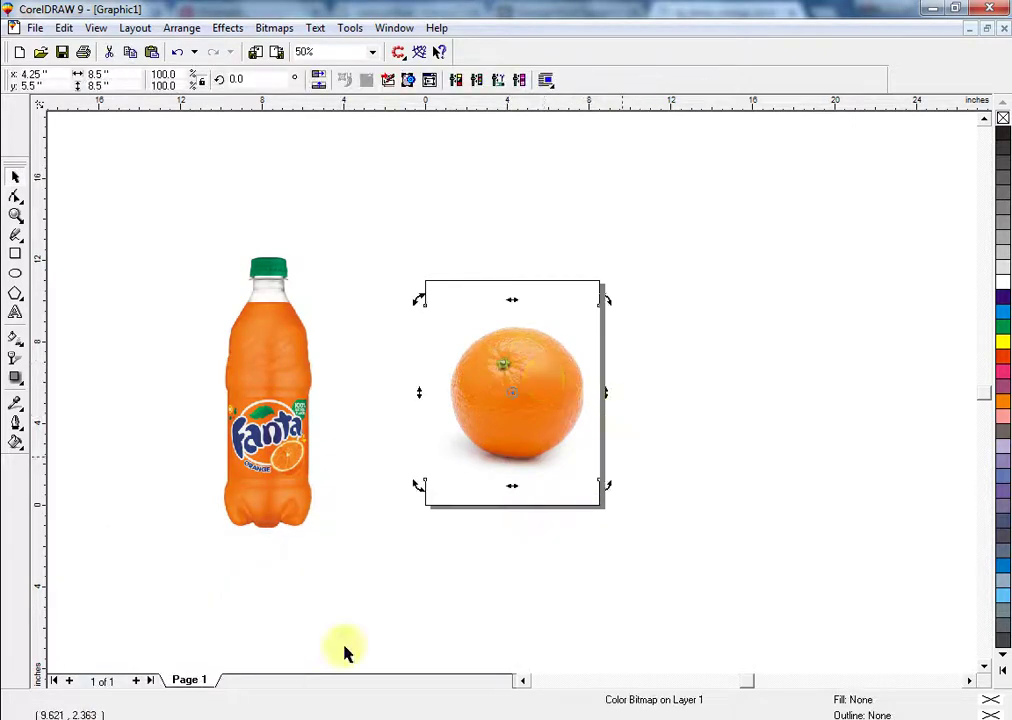
{"action": "left_click", "coordinate": [185, 718]}
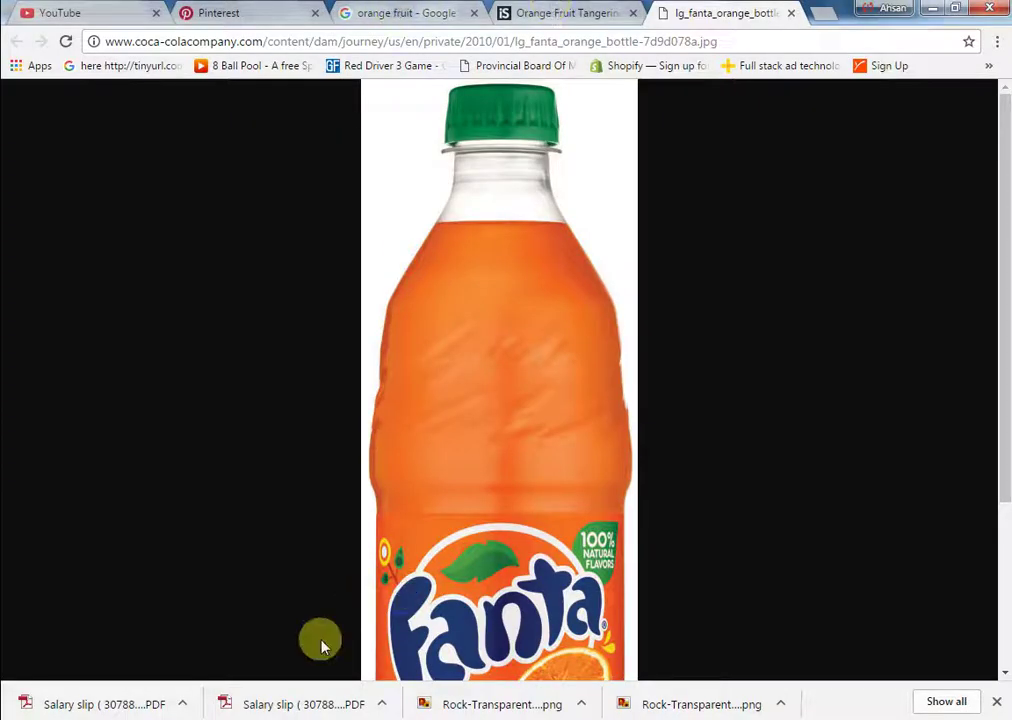
{"action": "left_click", "coordinate": [295, 717]}
{"action": "key", "text": "shift+F2"}
{"action": "left_click", "coordinate": [206, 290]}
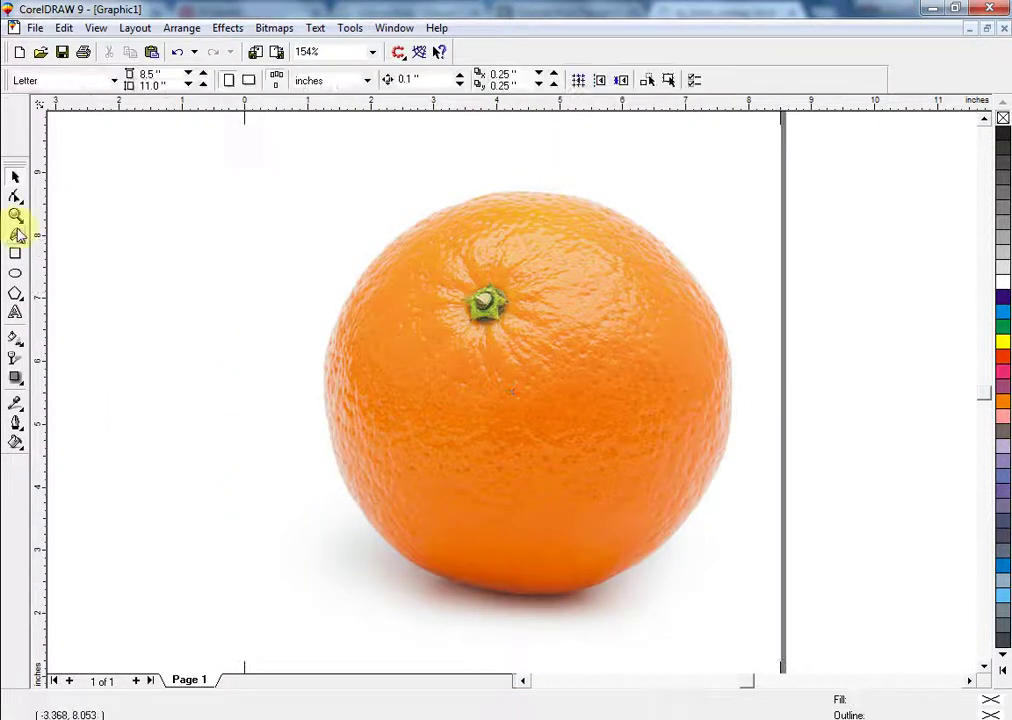
{"action": "left_click", "coordinate": [16, 236]}
{"action": "left_click", "coordinate": [453, 207]}
{"action": "double_click", "coordinate": [617, 210]}
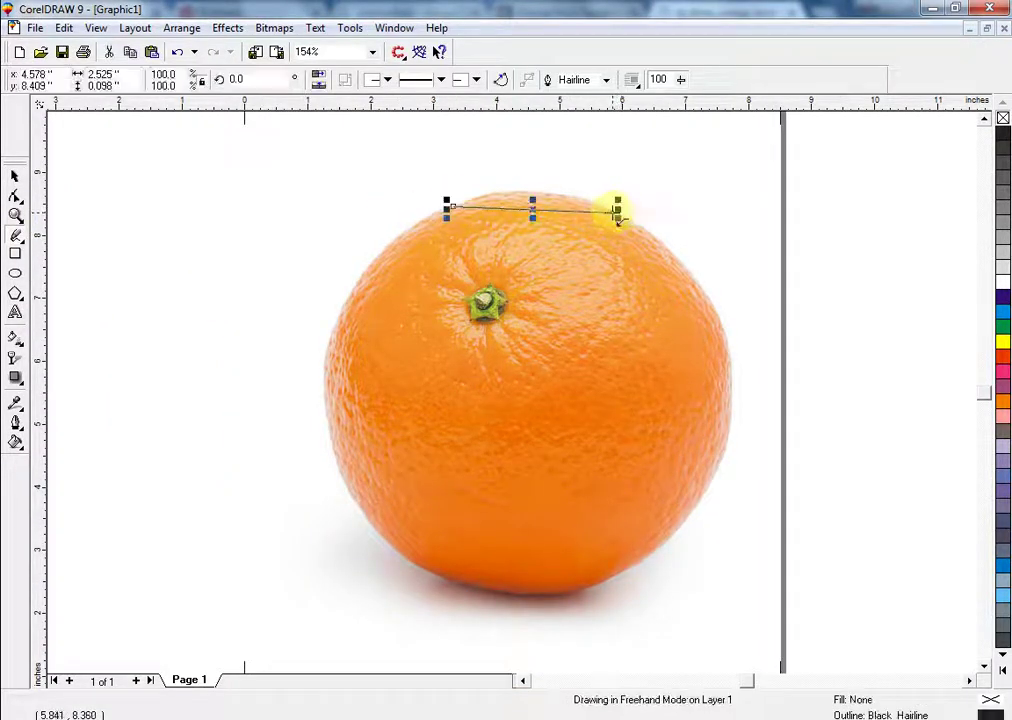
{"action": "left_click", "coordinate": [720, 328]}
{"action": "left_click", "coordinate": [720, 328]}
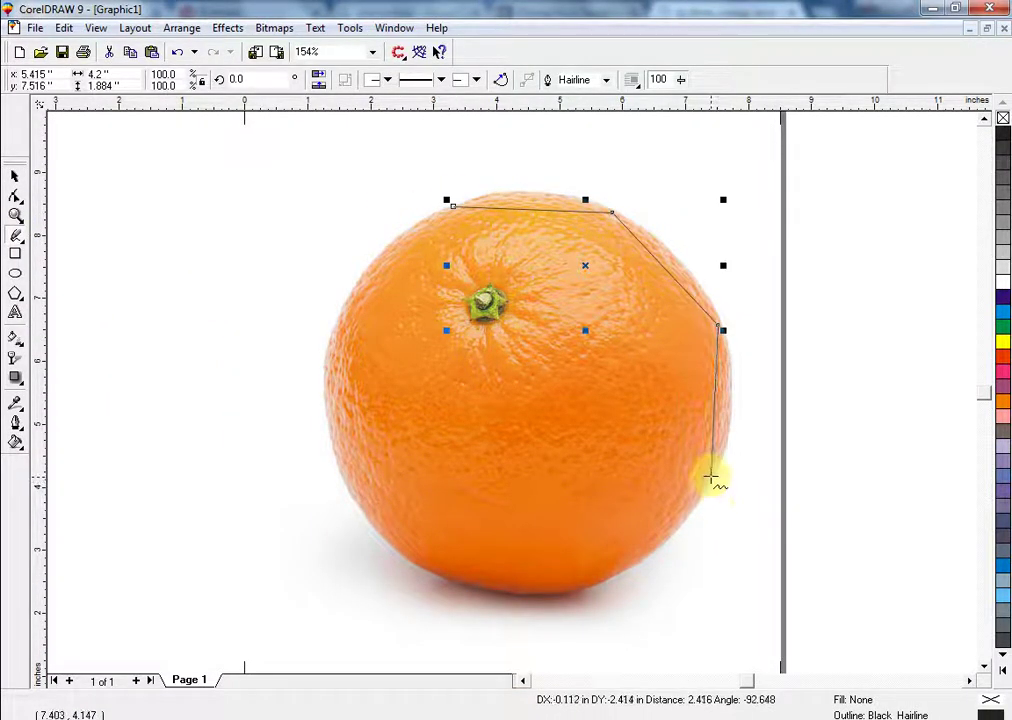
{"action": "double_click", "coordinate": [713, 478]}
{"action": "left_click", "coordinate": [627, 568]}
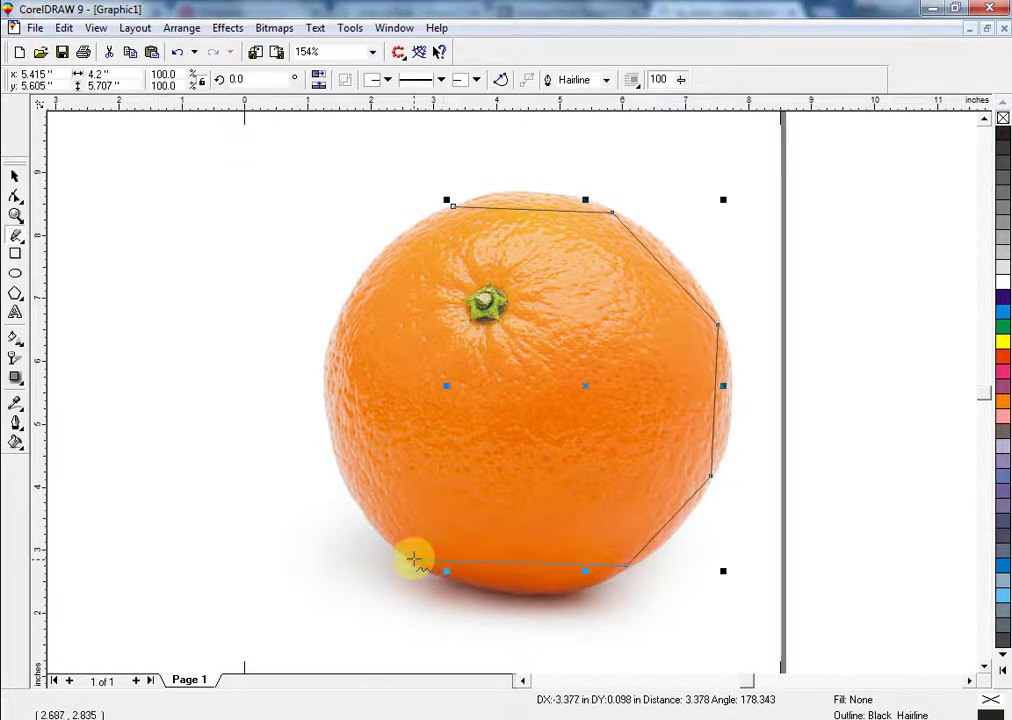
{"action": "double_click", "coordinate": [413, 560]}
{"action": "double_click", "coordinate": [324, 380]}
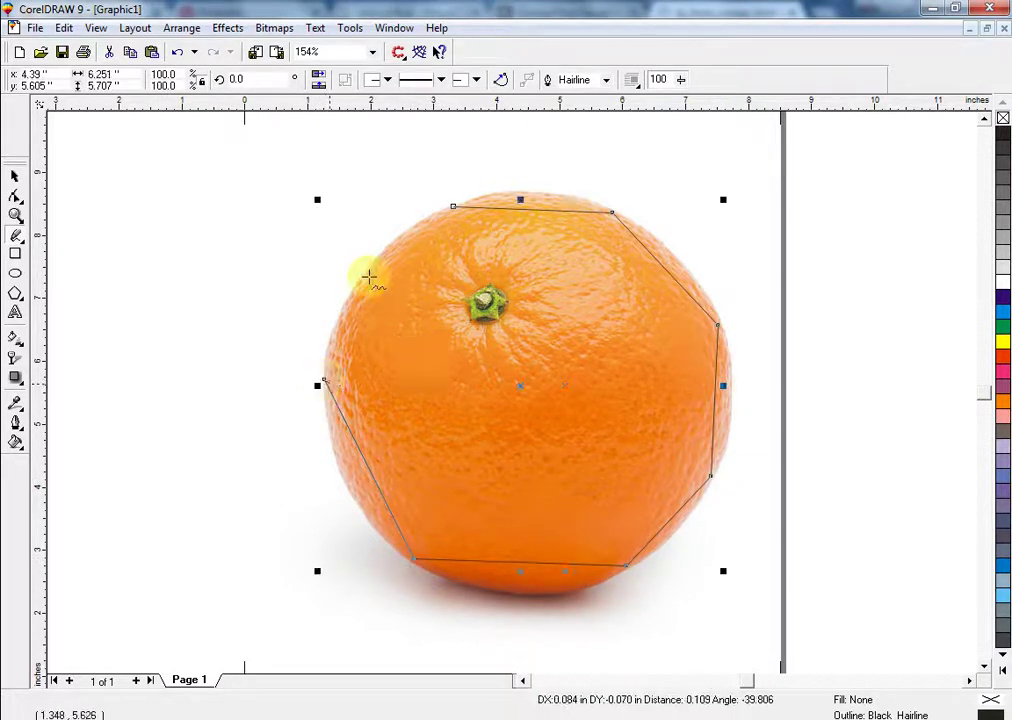
{"action": "left_click", "coordinate": [453, 207]}
Step: Convert all segments of the traced shape to curves and bend them to follow the orange's edge
{"action": "left_click", "coordinate": [15, 194]}
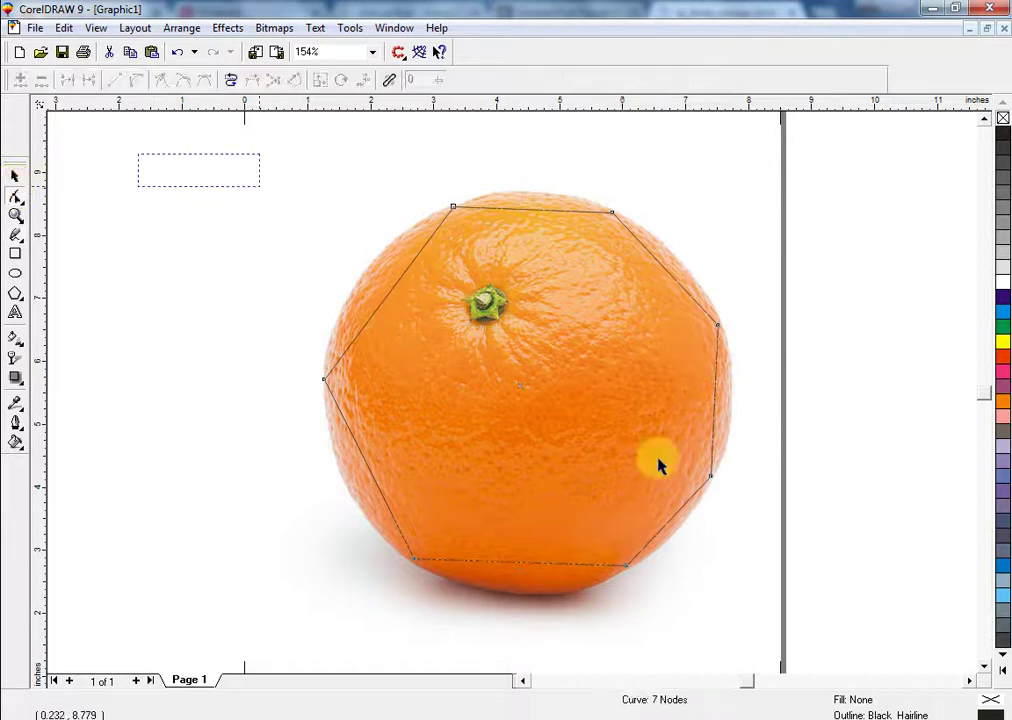
{"action": "left_click", "coordinate": [137, 80]}
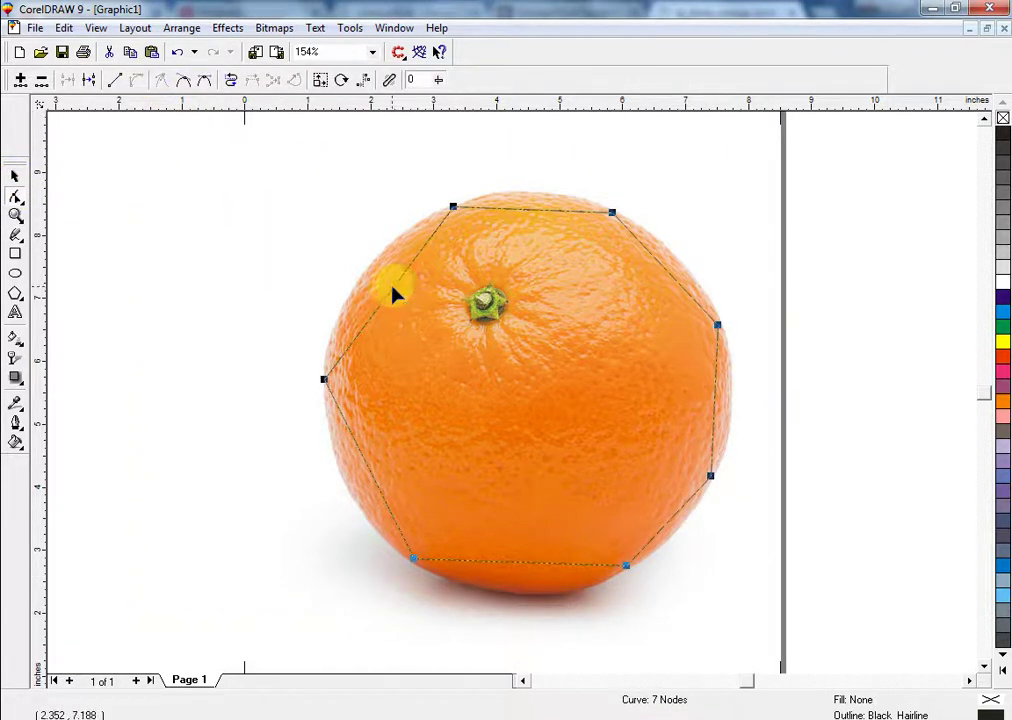
{"action": "left_click_drag", "start_coordinate": [391, 294], "coordinate": [372, 278]}
{"action": "left_click_drag", "start_coordinate": [535, 219], "coordinate": [532, 195]}
{"action": "left_click_drag", "start_coordinate": [672, 291], "coordinate": [687, 271]}
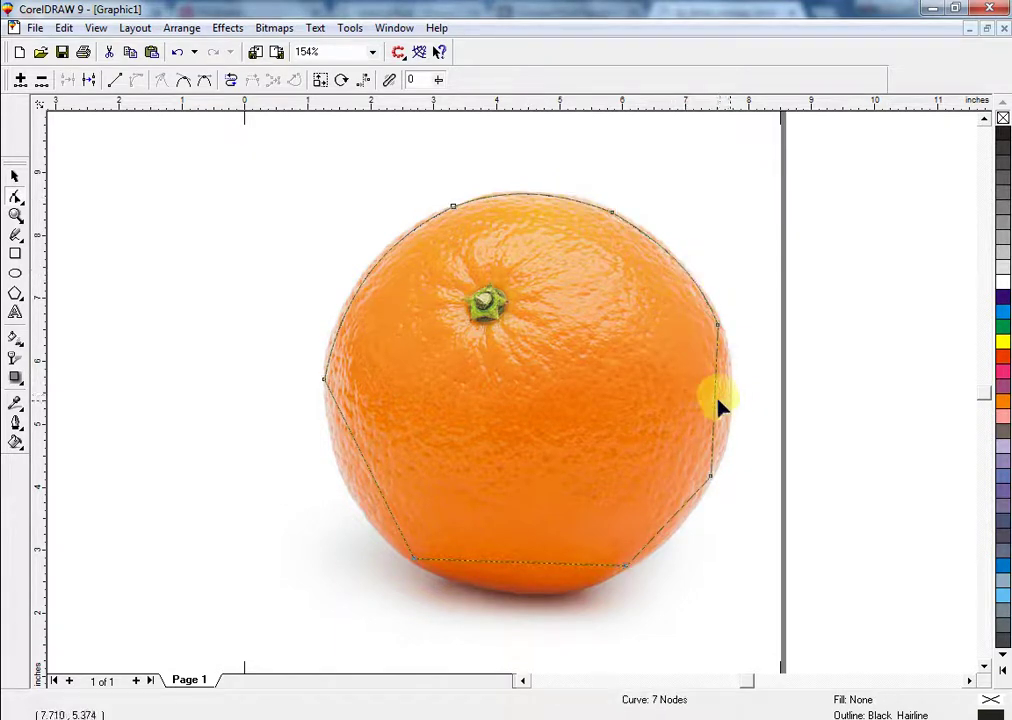
{"action": "left_click_drag", "start_coordinate": [719, 405], "coordinate": [734, 413]}
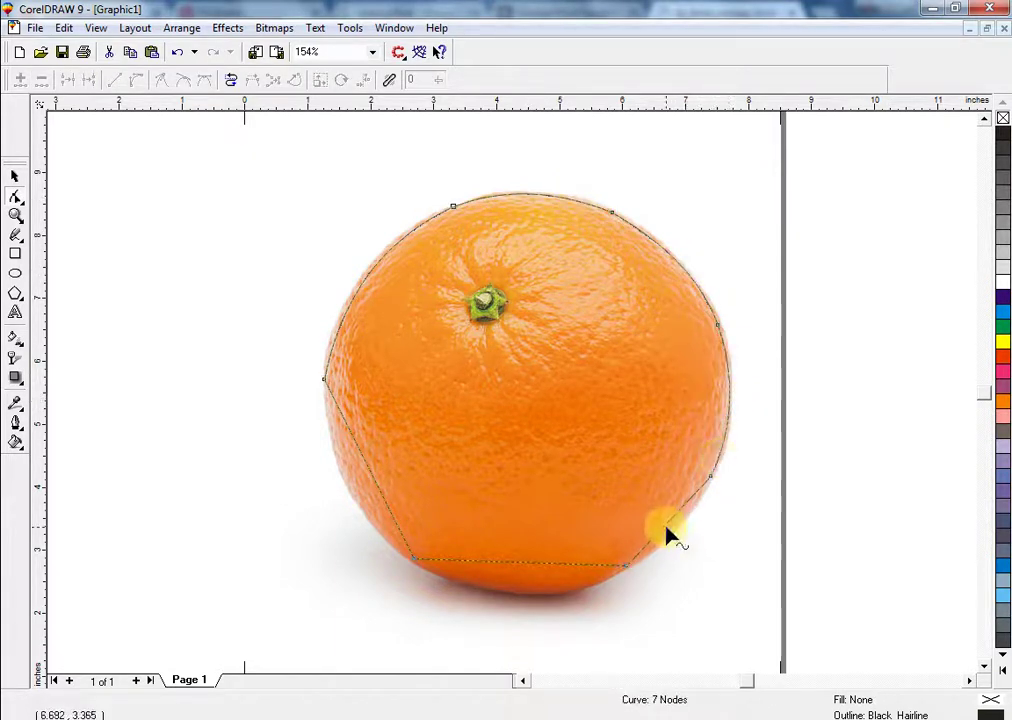
{"action": "left_click_drag", "start_coordinate": [668, 535], "coordinate": [677, 544]}
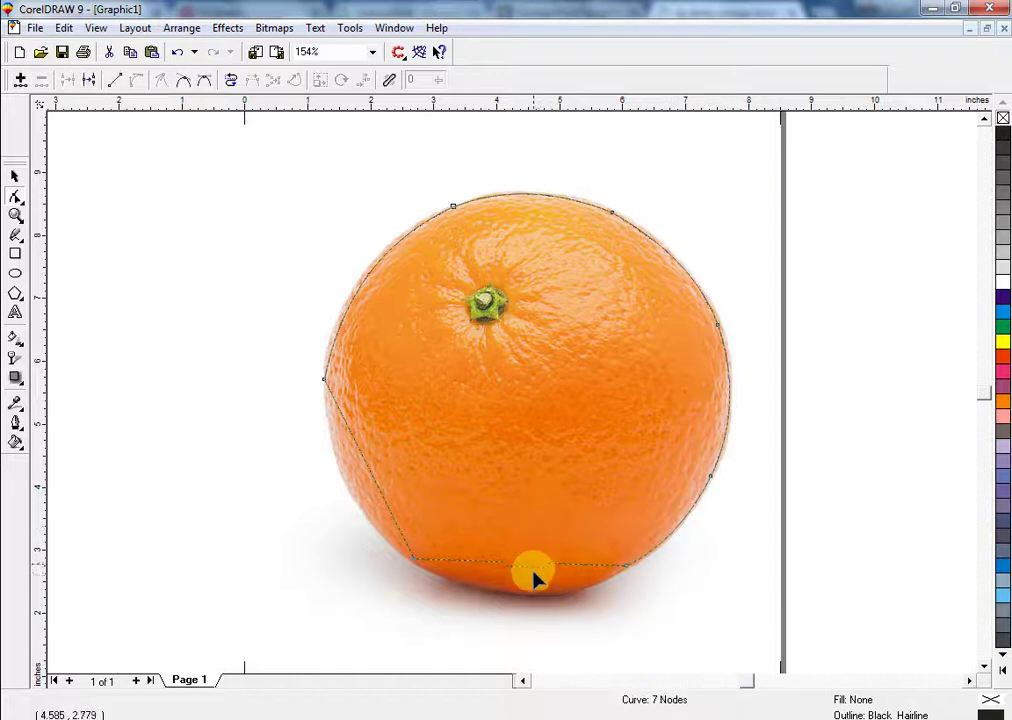
{"action": "left_click_drag", "start_coordinate": [533, 575], "coordinate": [535, 598]}
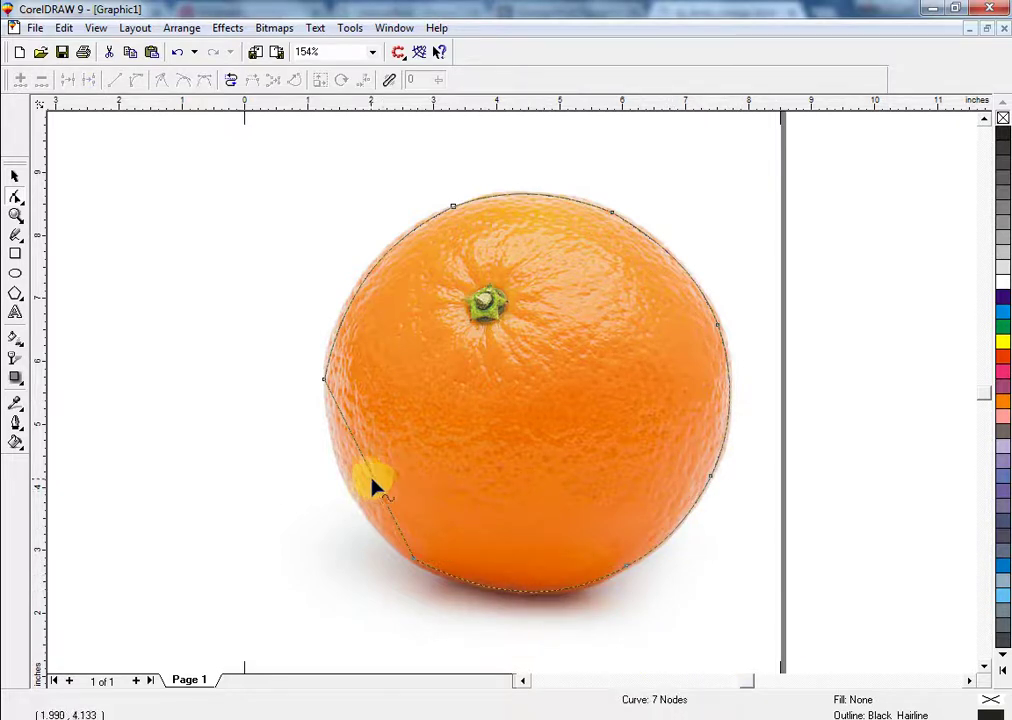
{"action": "left_click_drag", "start_coordinate": [373, 481], "coordinate": [345, 476]}
{"action": "left_click_drag", "start_coordinate": [285, 352], "coordinate": [326, 371]}
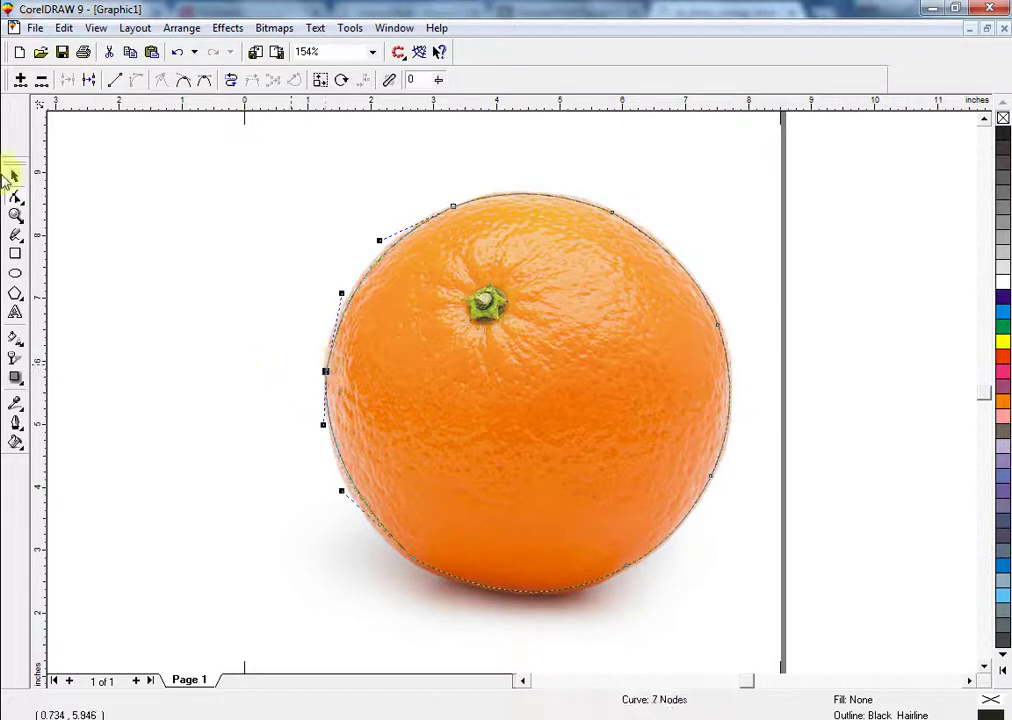
Step: PowerClip the orange photo inside the traced outline
{"action": "left_click", "coordinate": [16, 177]}
{"action": "left_click", "coordinate": [453, 354]}
{"action": "key", "text": "alt+c"}
{"action": "key", "text": "w"}
{"action": "key", "text": "p"}
{"action": "left_click", "coordinate": [359, 288]}
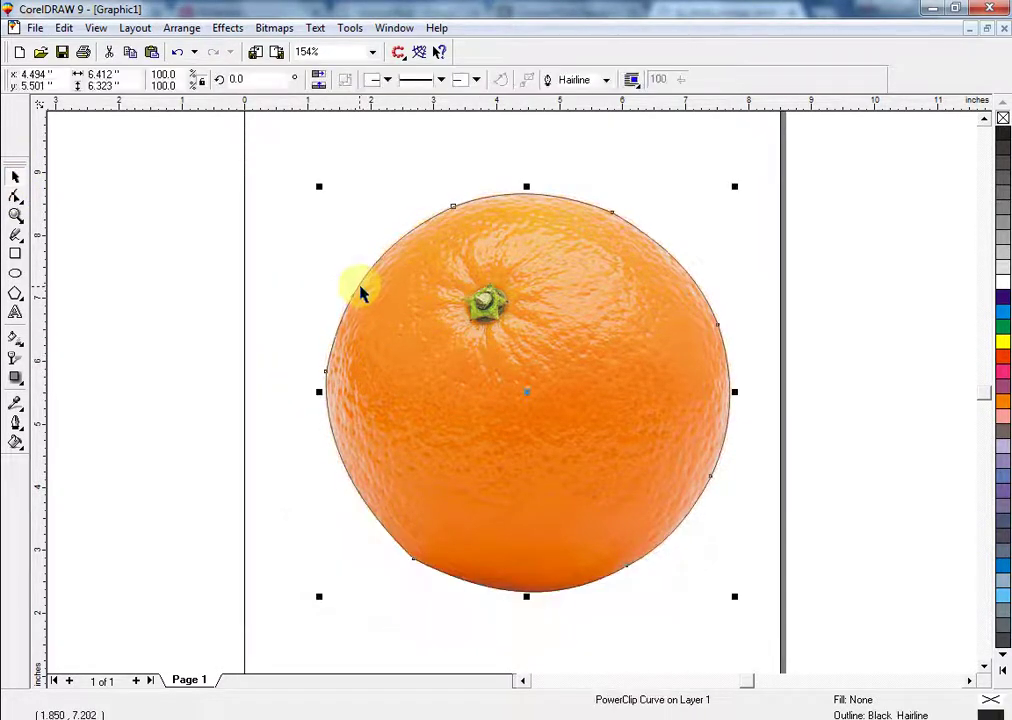
Step: Delete the left and lower-left nodes of the clipped orange's outline to smooth its curve
{"action": "left_click", "coordinate": [15, 197]}
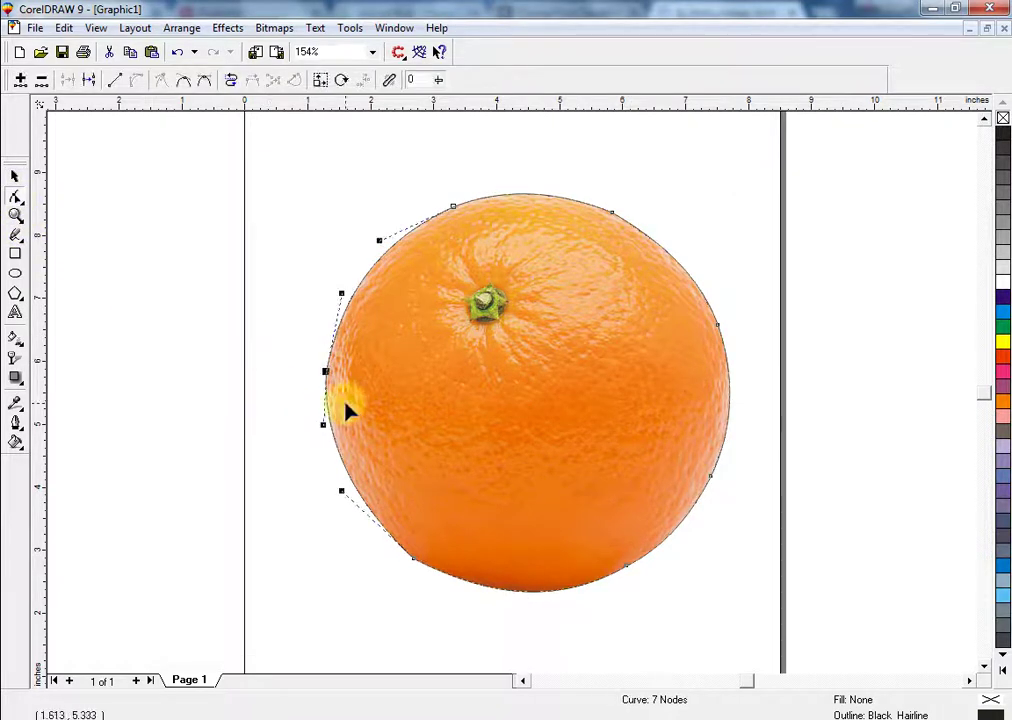
{"action": "key", "text": "Delete"}
{"action": "left_click_drag", "start_coordinate": [434, 586], "coordinate": [434, 586]}
{"action": "key", "text": "Delete"}
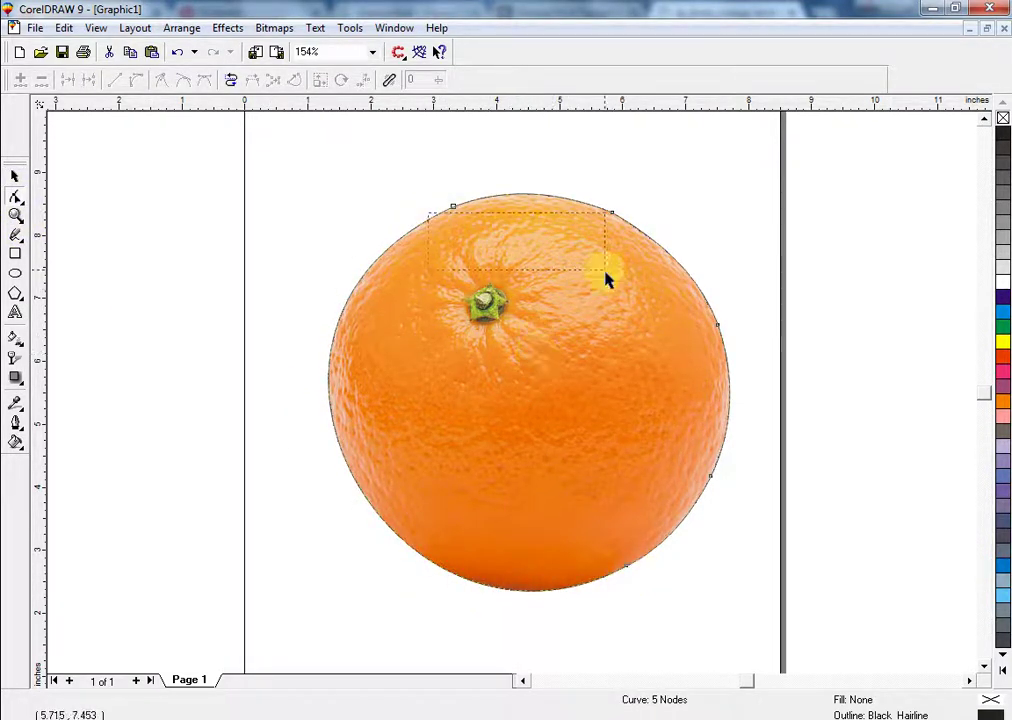
Step: Shift the three nodes on the right of the orange's outline slightly inward and remove the outline colour
{"action": "left_click_drag", "start_coordinate": [655, 258], "coordinate": [655, 258]}
{"action": "left_click_drag", "start_coordinate": [610, 219], "coordinate": [785, 510]}
{"action": "key", "text": "ctrl+z"}
{"action": "left_click_drag", "start_coordinate": [495, 156], "coordinate": [762, 507]}
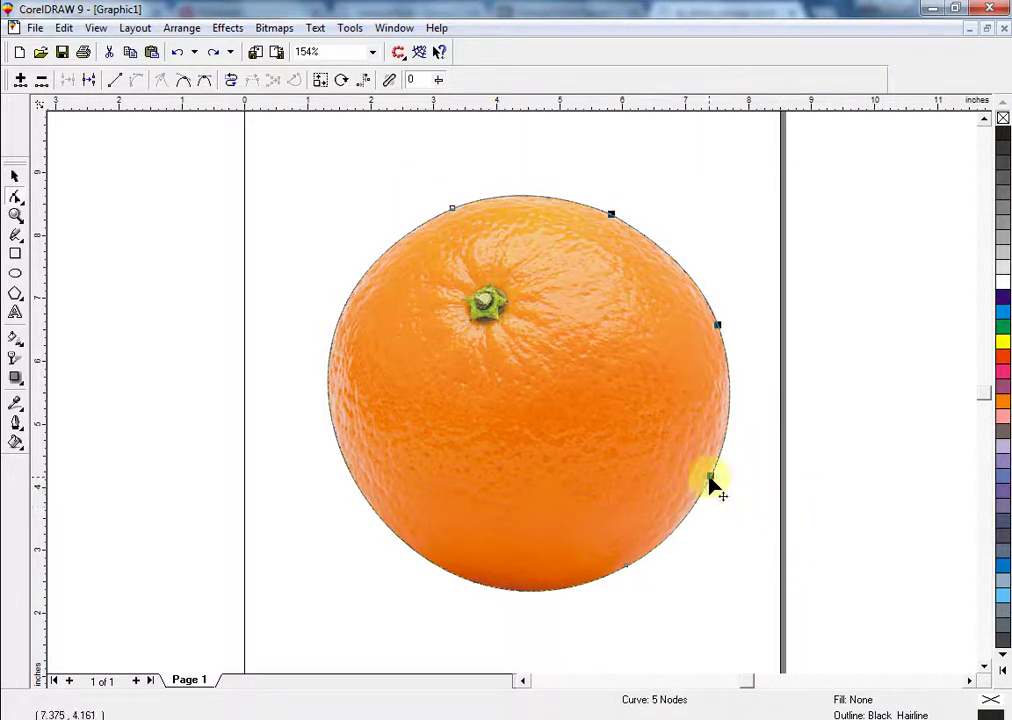
{"action": "left_click_drag", "start_coordinate": [710, 484], "coordinate": [709, 481]}
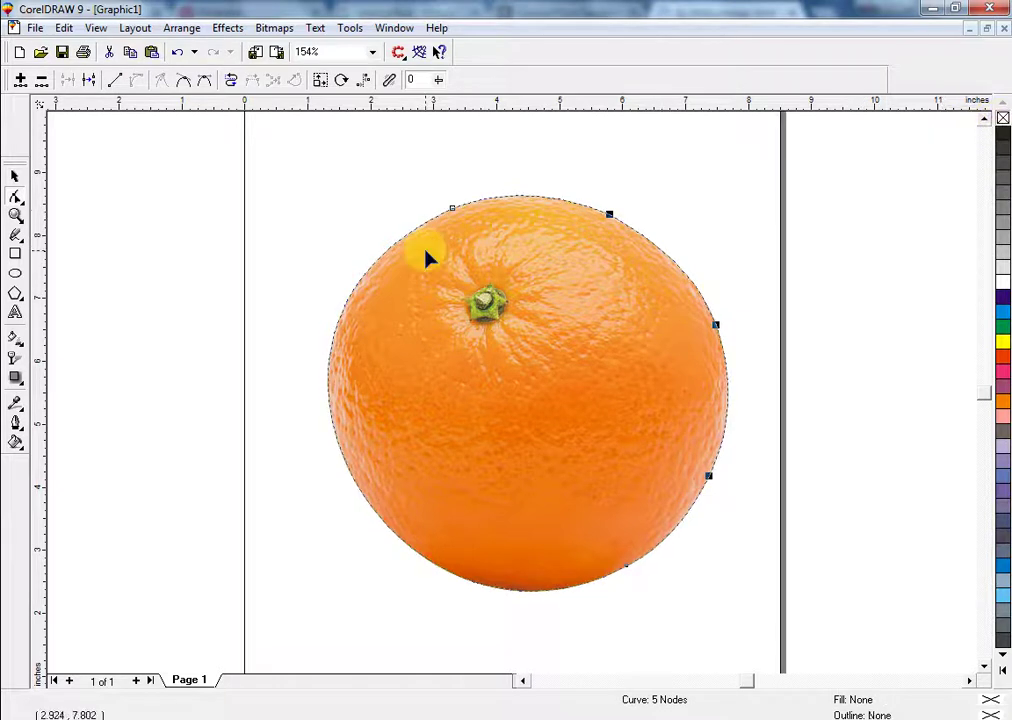
Step: Shrink the clipped orange and place it over the upper part of the Fanta bottle
{"action": "left_click", "coordinate": [15, 176]}
{"action": "key", "text": "F3"}
{"action": "left_click", "coordinate": [505, 400]}
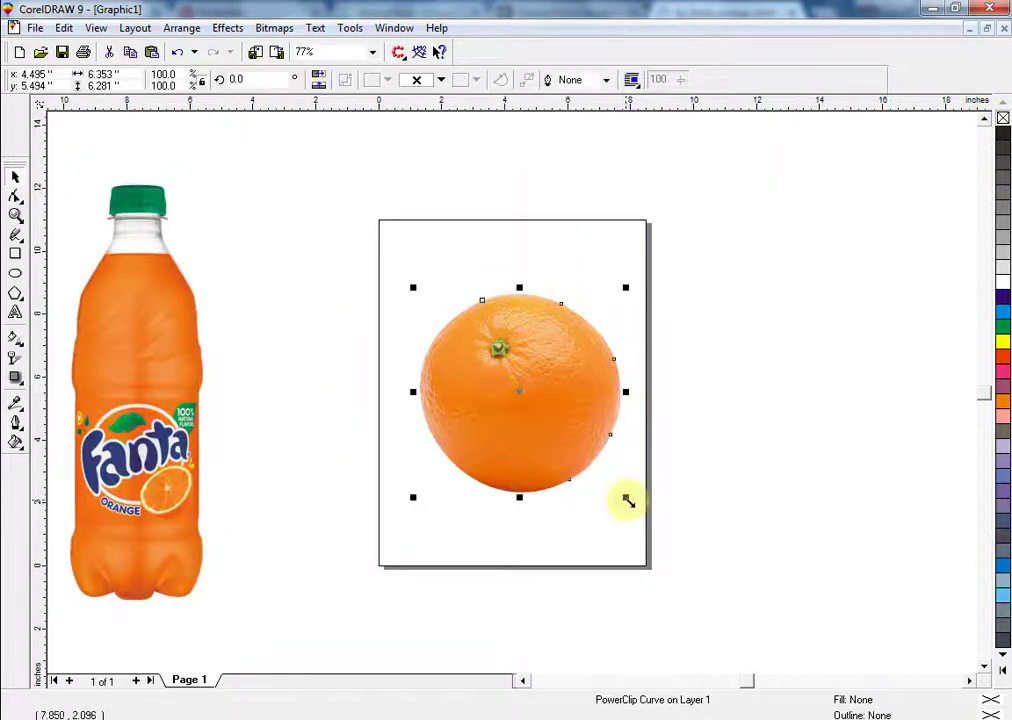
{"action": "left_click_drag", "start_coordinate": [628, 500], "coordinate": [533, 413]}
{"action": "left_click", "coordinate": [369, 411]}
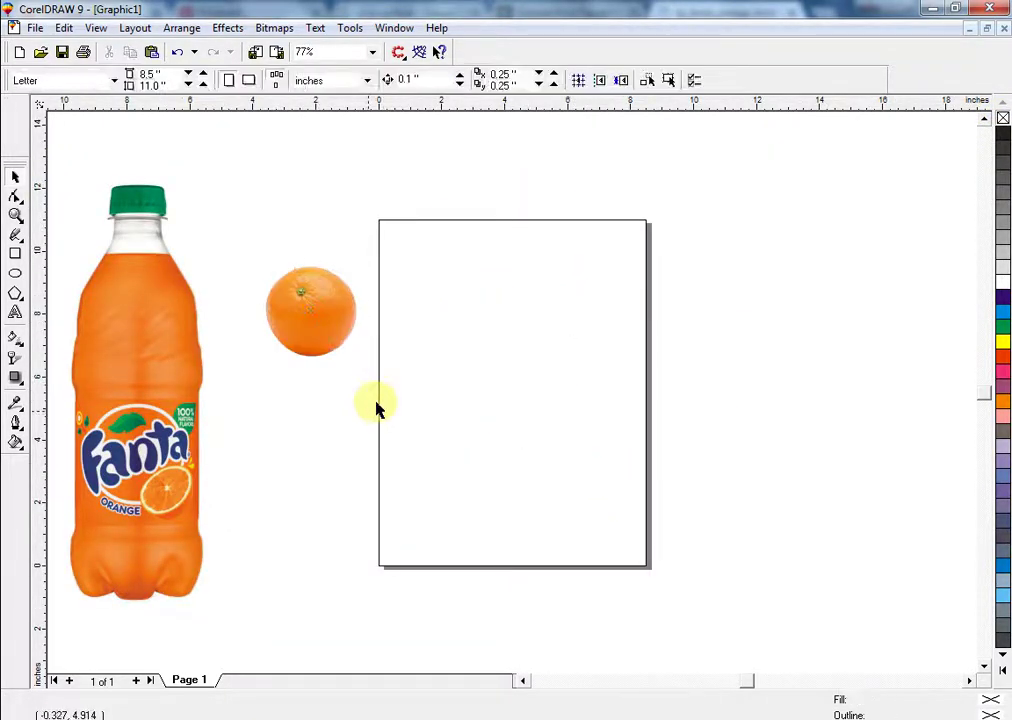
{"action": "left_click_drag", "start_coordinate": [285, 314], "coordinate": [127, 322]}
{"action": "left_click_drag", "start_coordinate": [202, 372], "coordinate": [210, 381]}
{"action": "left_click_drag", "start_coordinate": [171, 334], "coordinate": [154, 334]}
Step: Enlarge the orange to about 4.3 in wide so it spans the bottle just below the neck
{"action": "left_click", "coordinate": [204, 409]}
{"action": "key", "text": "shift+F2"}
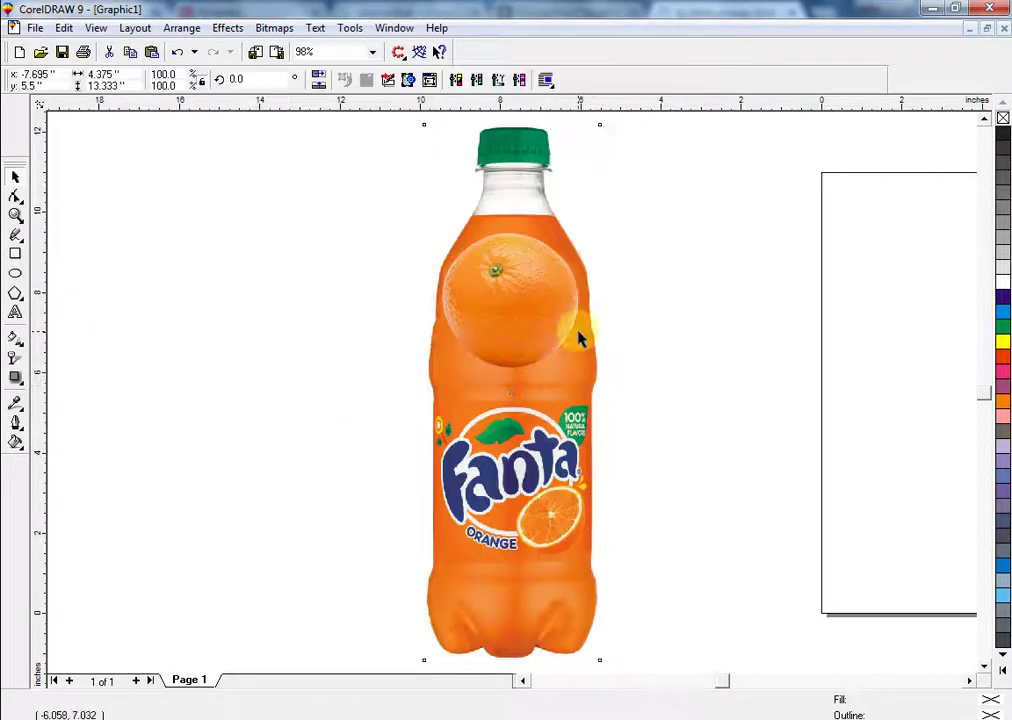
{"action": "left_click", "coordinate": [578, 336]}
{"action": "left_click_drag", "start_coordinate": [582, 373], "coordinate": [594, 386]}
{"action": "left_click_drag", "start_coordinate": [514, 325], "coordinate": [520, 315]}
{"action": "left_click_drag", "start_coordinate": [600, 208], "coordinate": [609, 199]}
Step: Add two horizontally mirrored orange copies down the bottle, the middle one behind the first and the lowest about 4.58 in wide
{"action": "left_click_drag", "start_coordinate": [560, 282], "coordinate": [546, 405]}
{"action": "right_click", "coordinate": [546, 405]}
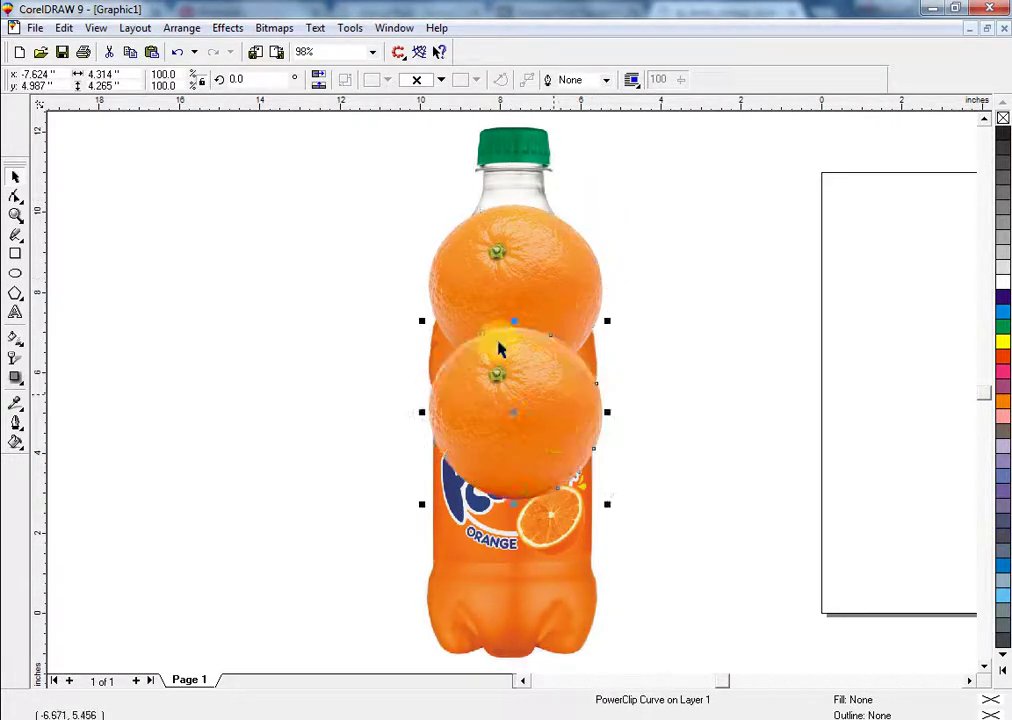
{"action": "left_click", "coordinate": [320, 80]}
{"action": "key", "text": "ctrl+Page_Down"}
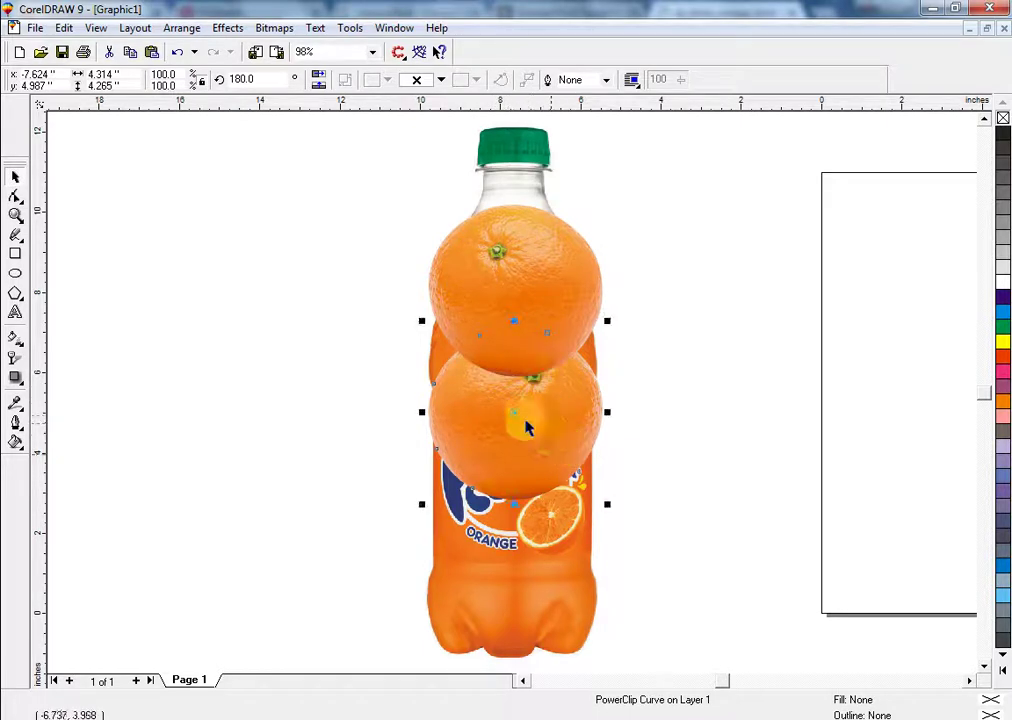
{"action": "left_click_drag", "start_coordinate": [526, 425], "coordinate": [528, 570]}
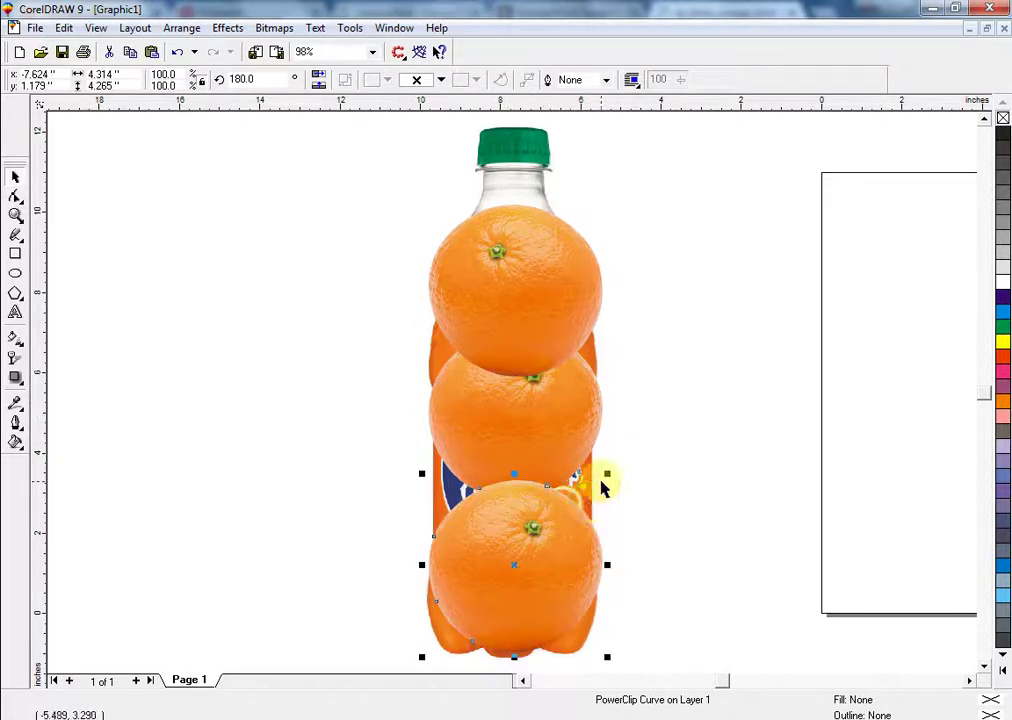
{"action": "left_click_drag", "start_coordinate": [607, 473], "coordinate": [613, 471]}
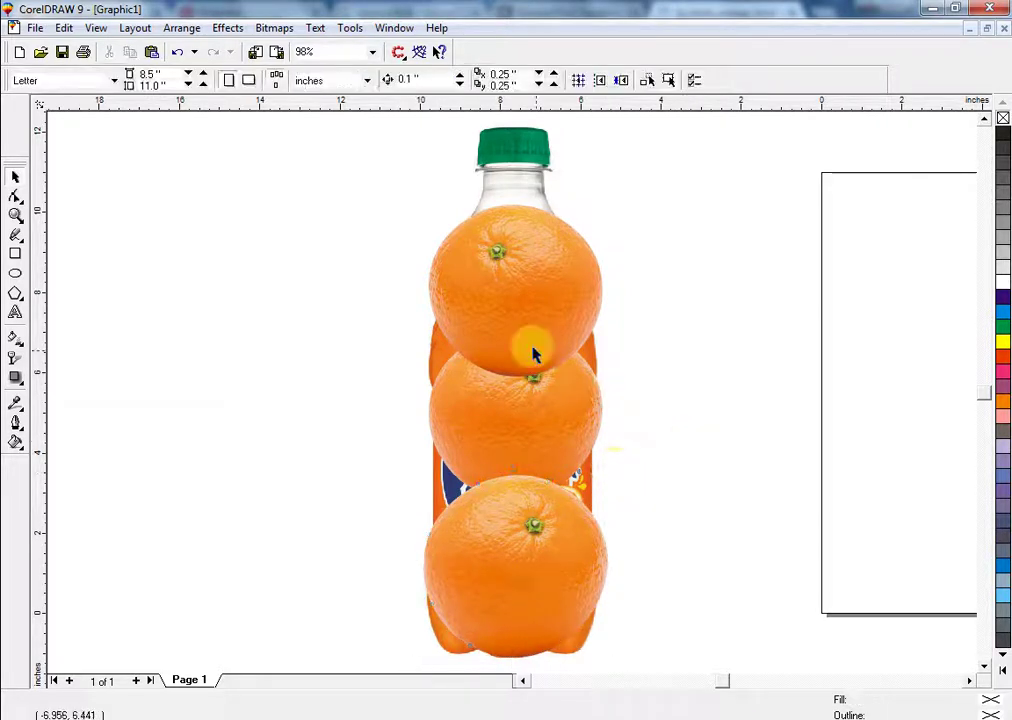
Step: Move the three stacked oranges together off the bottle and onto the page
{"action": "left_click_drag", "start_coordinate": [267, 181], "coordinate": [622, 656]}
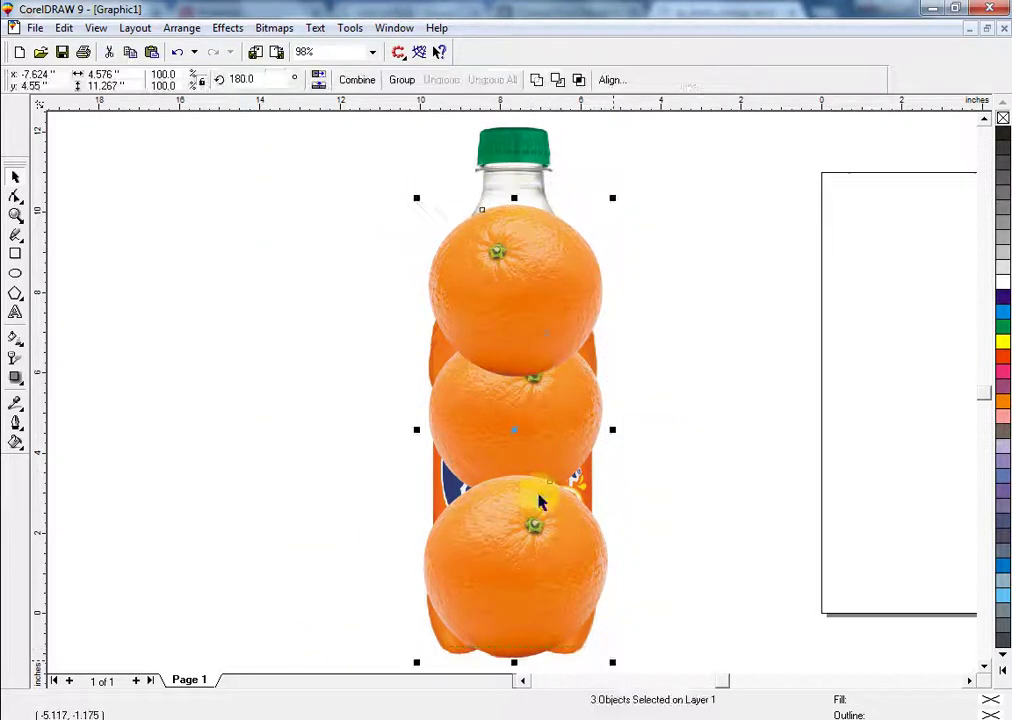
{"action": "double_click", "coordinate": [524, 194]}
{"action": "key", "text": "F3"}
{"action": "left_click_drag", "start_coordinate": [352, 279], "coordinate": [582, 556]}
{"action": "left_click_drag", "start_coordinate": [513, 467], "coordinate": [744, 444]}
{"action": "left_click", "coordinate": [381, 381]}
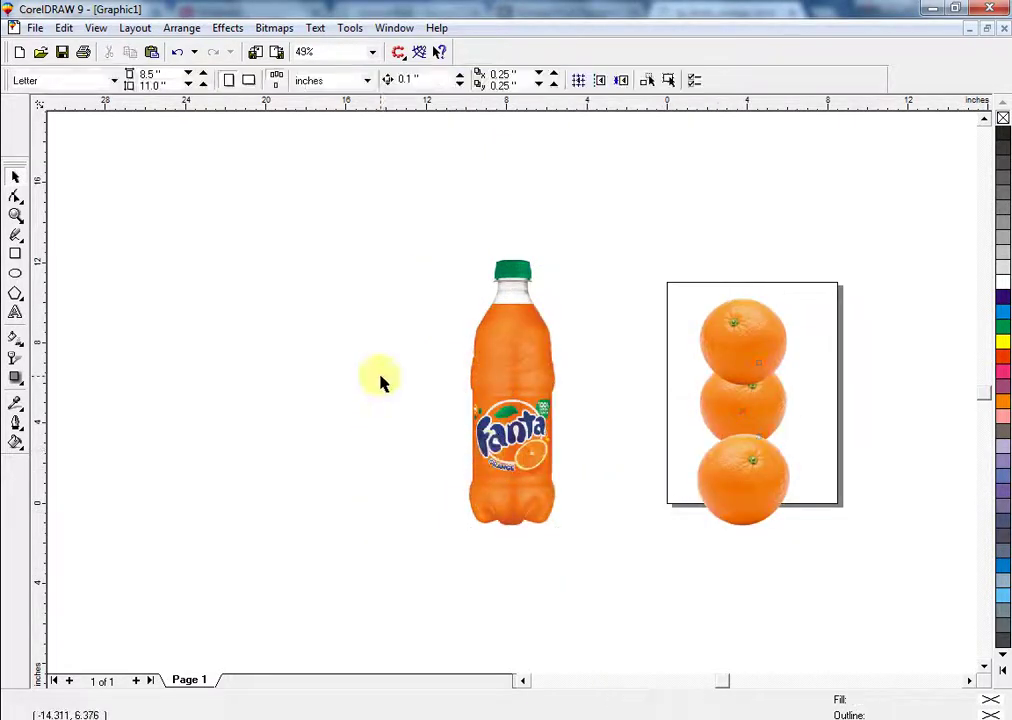
{"action": "left_click", "coordinate": [15, 215]}
{"action": "left_click_drag", "start_coordinate": [454, 237], "coordinate": [620, 339]}
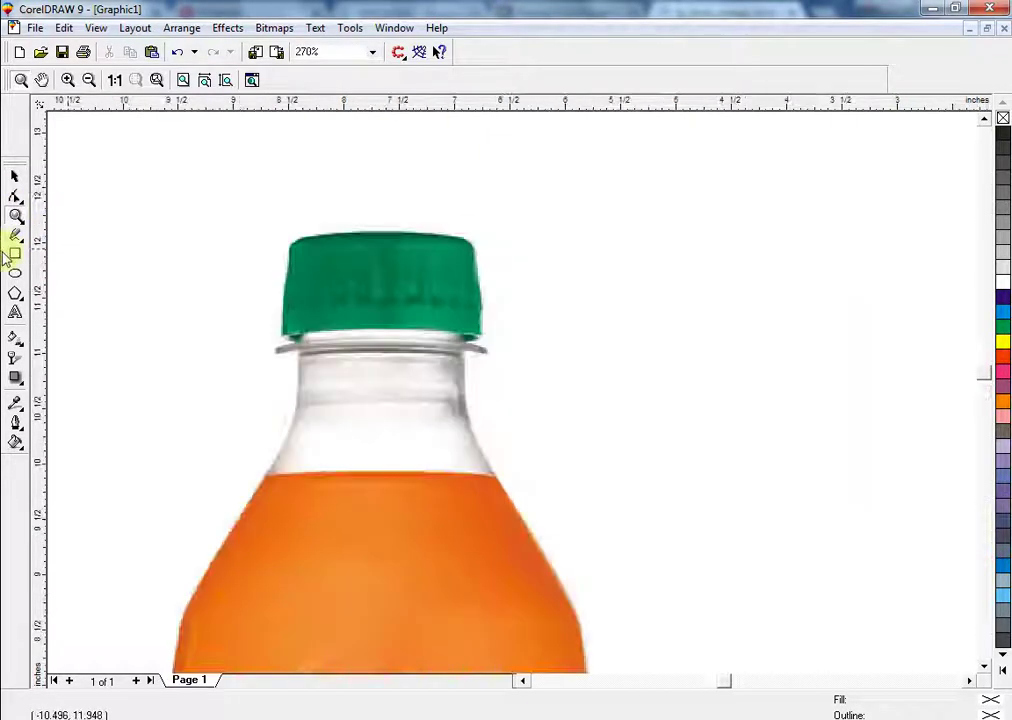
{"action": "left_click", "coordinate": [15, 243]}
{"action": "left_click", "coordinate": [280, 334]}
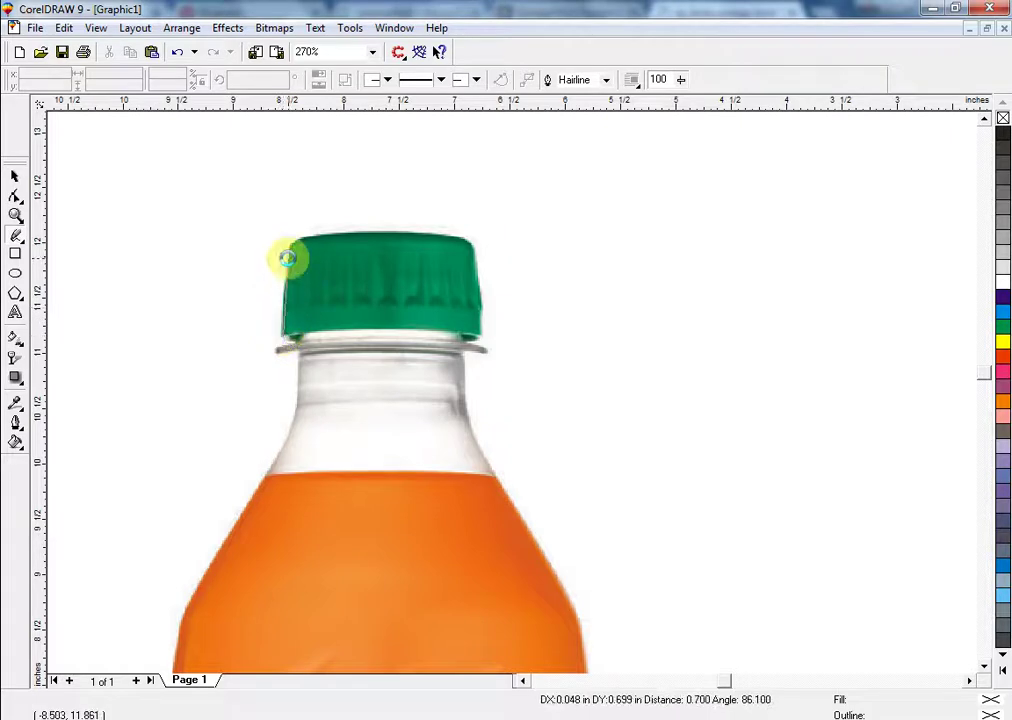
{"action": "key", "text": "space"}
Step: Try to place the Fanta bottle on the page in front of the stacked oranges
{"action": "key", "text": "F3"}
{"action": "left_click_drag", "start_coordinate": [504, 453], "coordinate": [732, 478]}
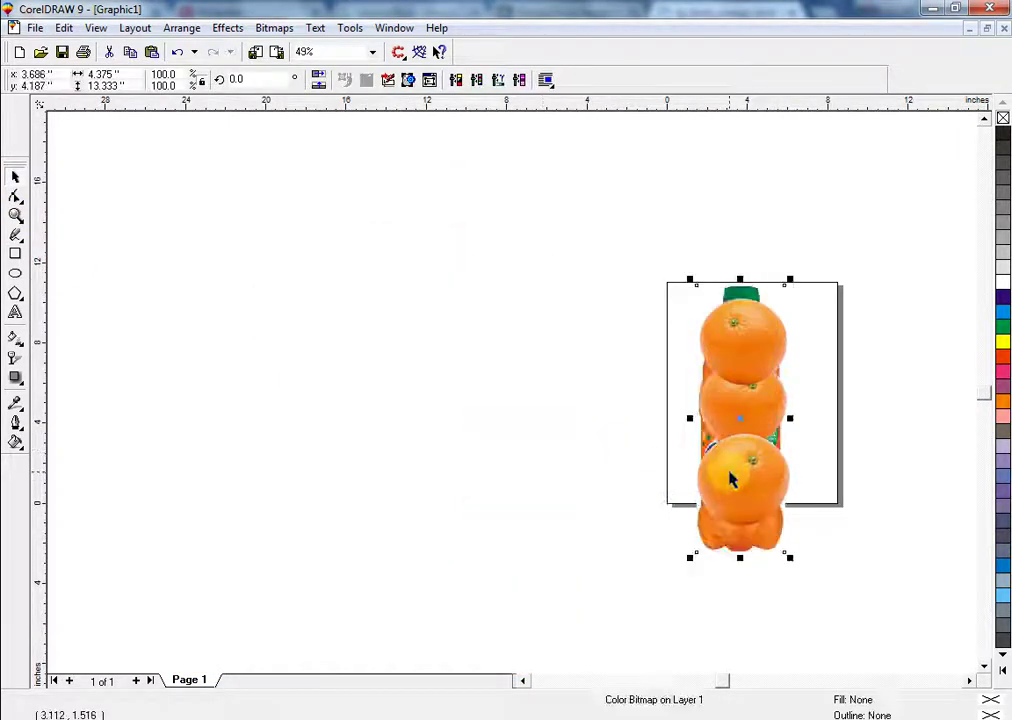
{"action": "key", "text": "shift+Page_Up"}
{"action": "left_click_drag", "start_coordinate": [747, 400], "coordinate": [753, 478]}
{"action": "key", "text": "ctrl+z"}
{"action": "key", "text": "ctrl+z"}
{"action": "key", "text": "ctrl+z"}
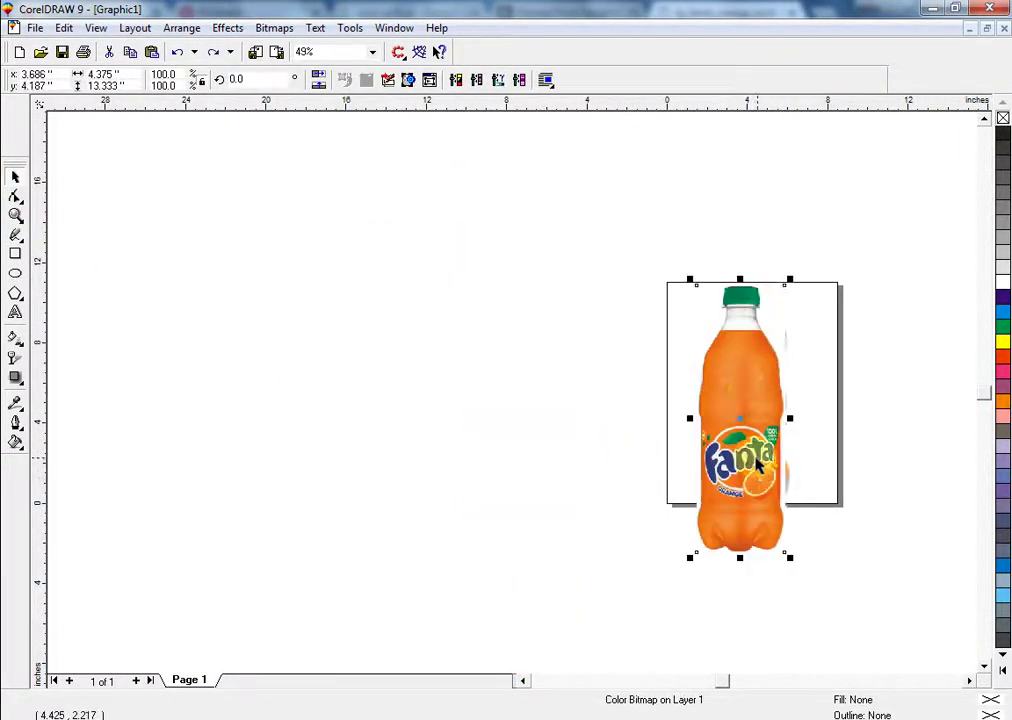
Step: Try to trace the ring below the bottle cap with a straight Freehand line
{"action": "key", "text": "shift+F2"}
{"action": "left_click", "coordinate": [86, 289]}
{"action": "left_click", "coordinate": [15, 217]}
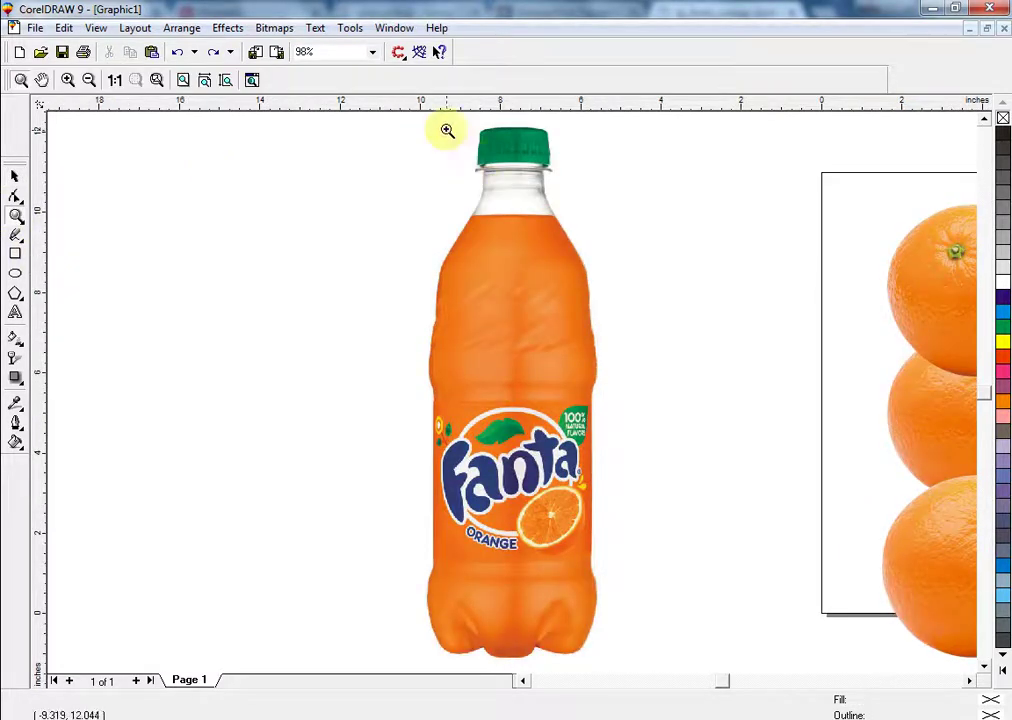
{"action": "left_click_drag", "start_coordinate": [447, 131], "coordinate": [611, 234]}
{"action": "left_click", "coordinate": [15, 233]}
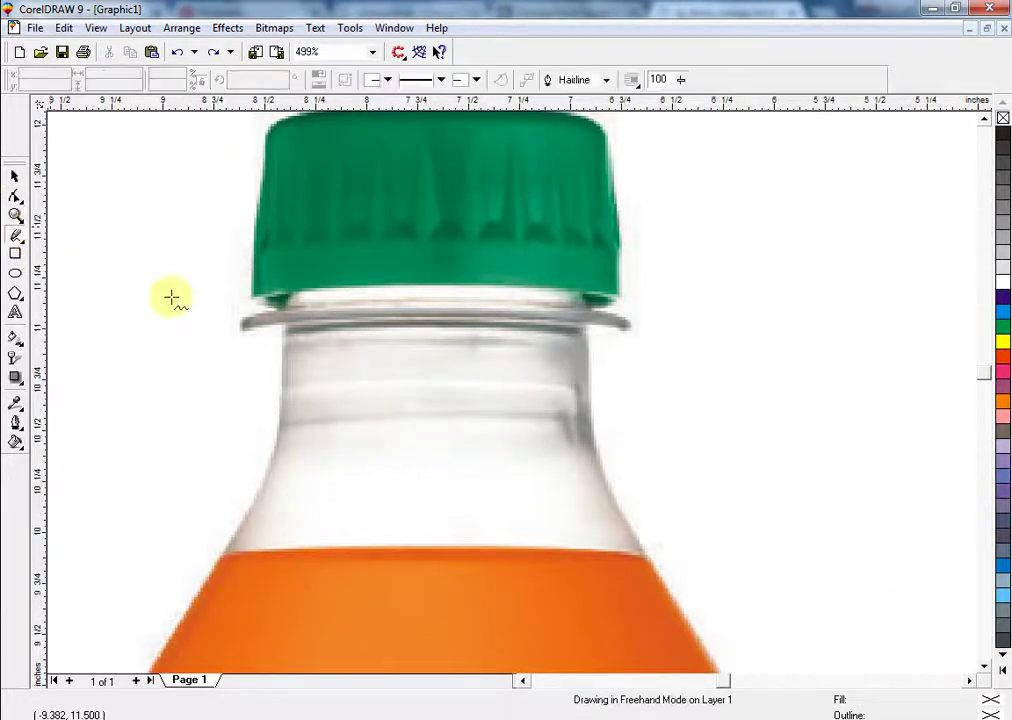
{"action": "left_click", "coordinate": [268, 323]}
{"action": "double_click", "coordinate": [243, 325]}
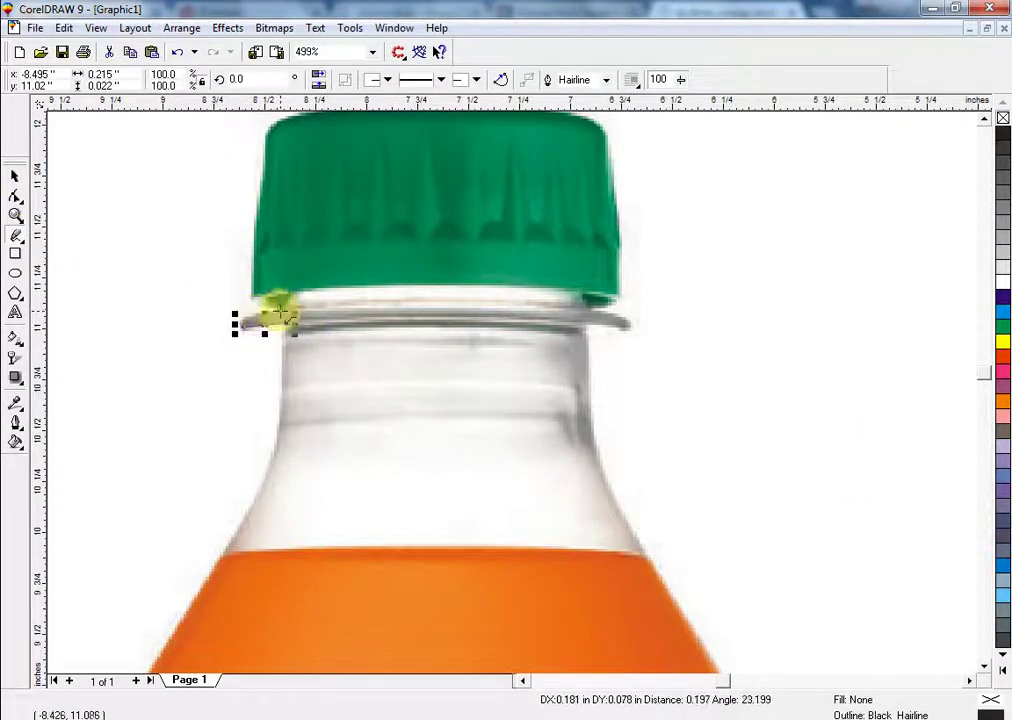
{"action": "key", "text": "Escape"}
{"action": "key", "text": "Delete"}
Step: Trace down the left side of the bottle's cap and neck and across the liquid line with straight Freehand segments
{"action": "left_click", "coordinate": [265, 134]}
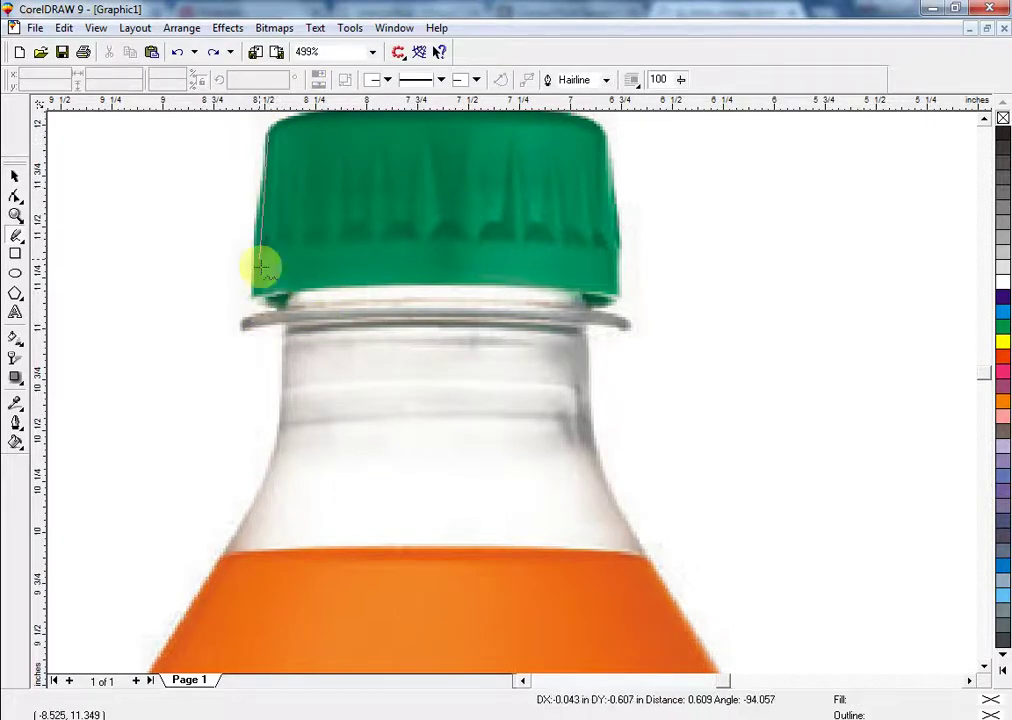
{"action": "left_click", "coordinate": [280, 305]}
{"action": "left_click", "coordinate": [281, 308]}
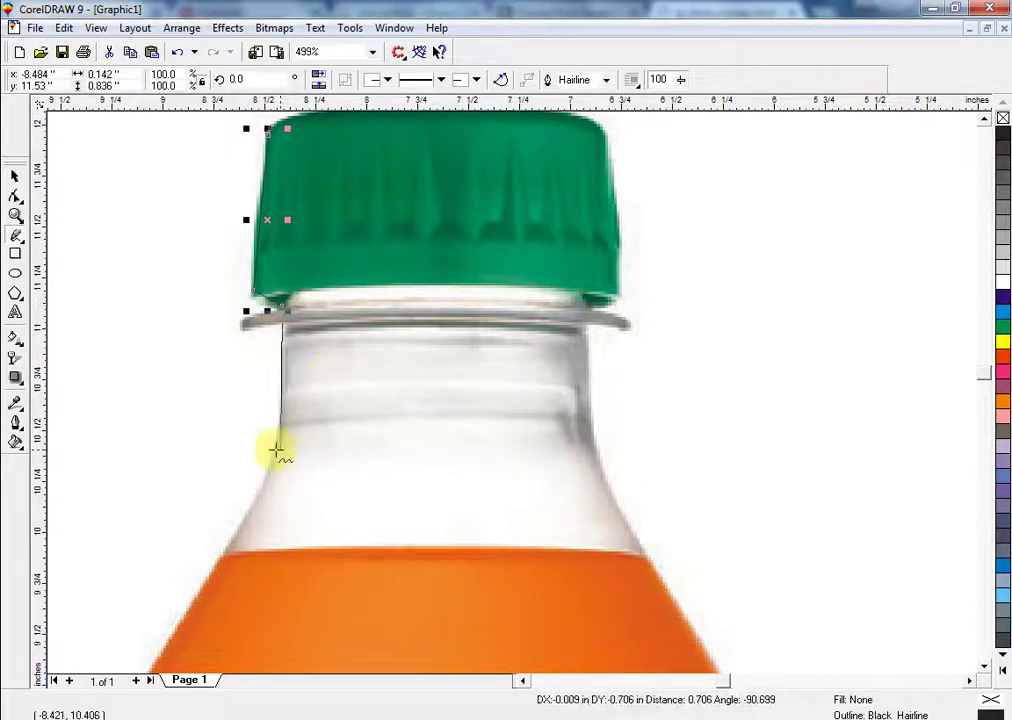
{"action": "left_click", "coordinate": [280, 453]}
{"action": "left_click", "coordinate": [278, 454]}
{"action": "left_click", "coordinate": [219, 558]}
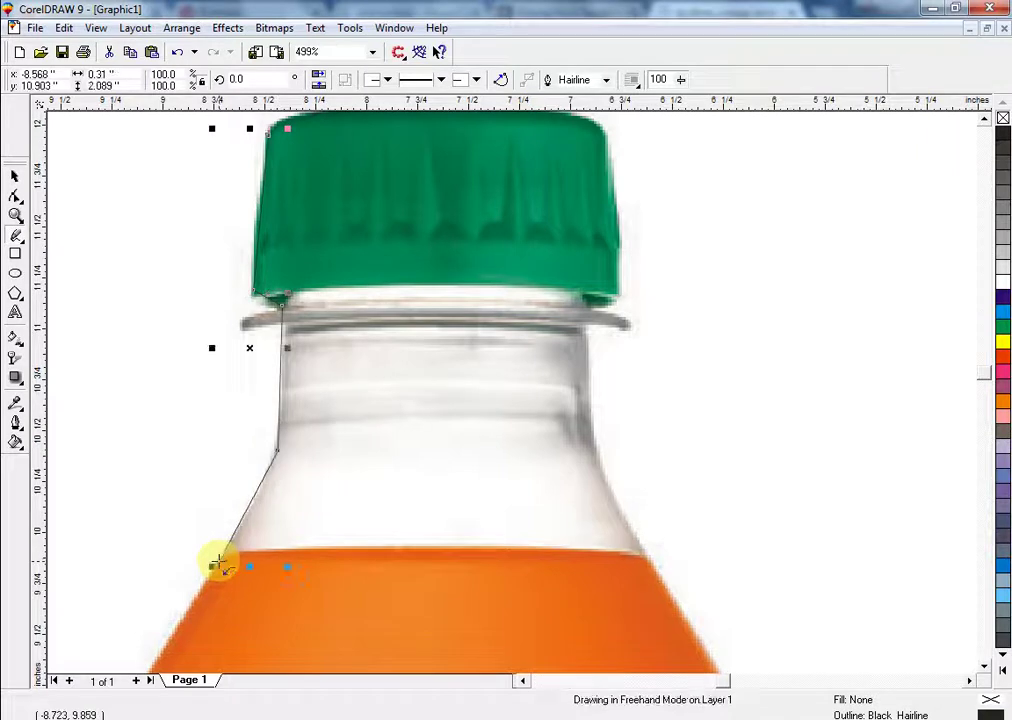
{"action": "left_click", "coordinate": [219, 558]}
{"action": "left_click", "coordinate": [649, 565]}
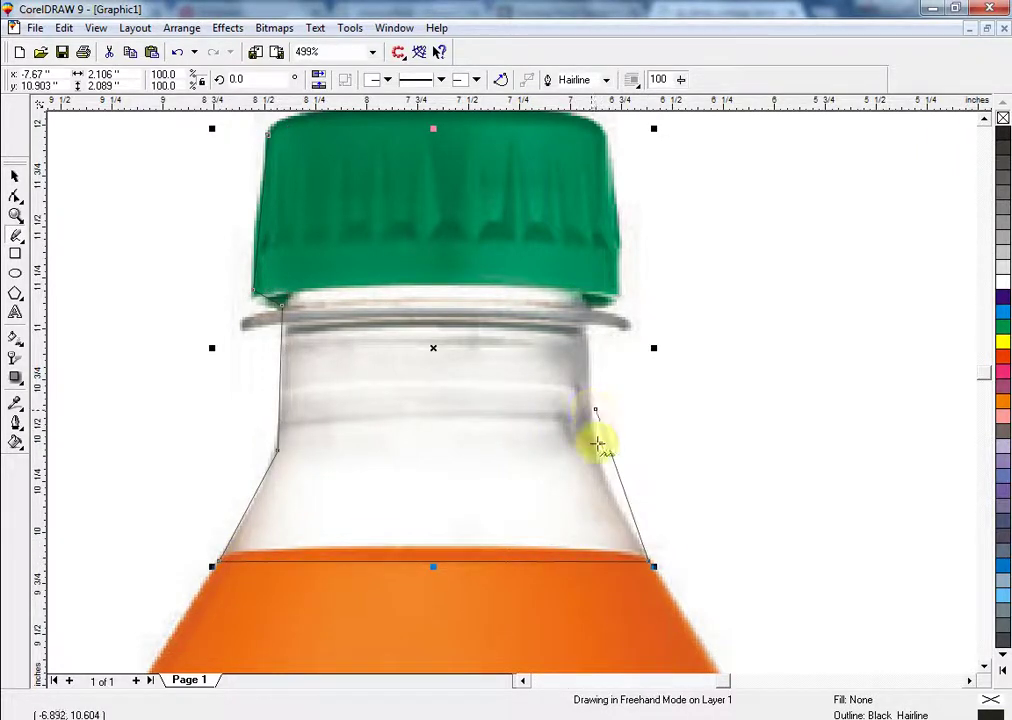
Step: Continue the trace up the right side of the neck and cap and close it across the cap's top
{"action": "left_click", "coordinate": [650, 558]}
{"action": "left_click", "coordinate": [650, 558]}
{"action": "left_click", "coordinate": [588, 410]}
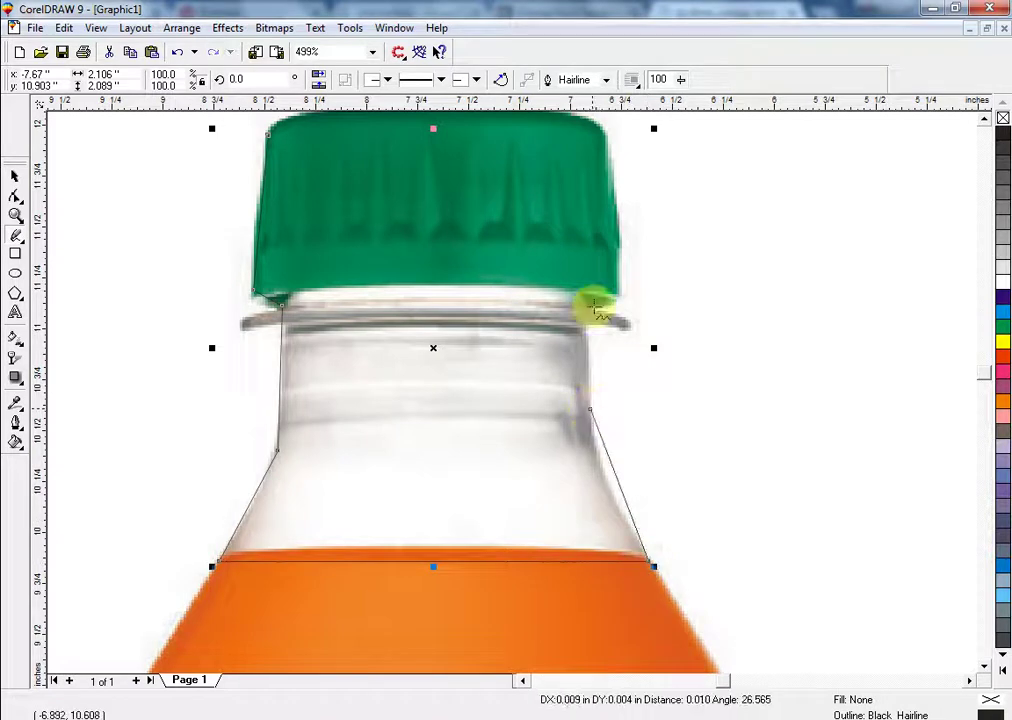
{"action": "left_click", "coordinate": [586, 308]}
{"action": "left_click", "coordinate": [620, 273]}
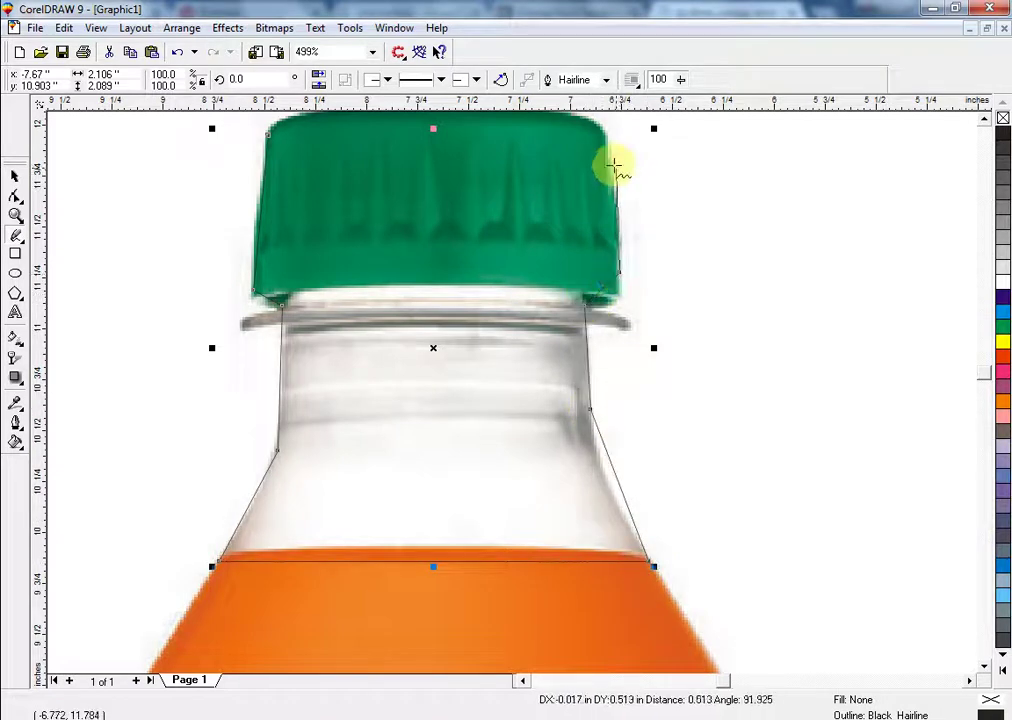
{"action": "left_click", "coordinate": [611, 163]}
{"action": "left_click", "coordinate": [571, 121]}
{"action": "key", "text": "F3"}
{"action": "left_click", "coordinate": [541, 131]}
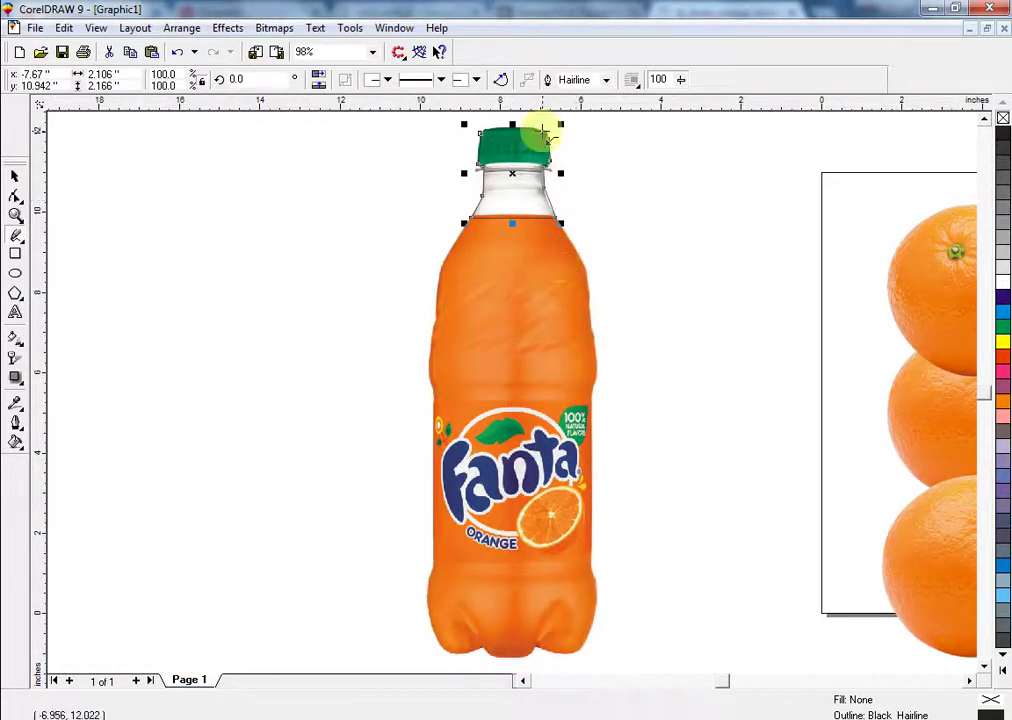
{"action": "left_click", "coordinate": [481, 134]}
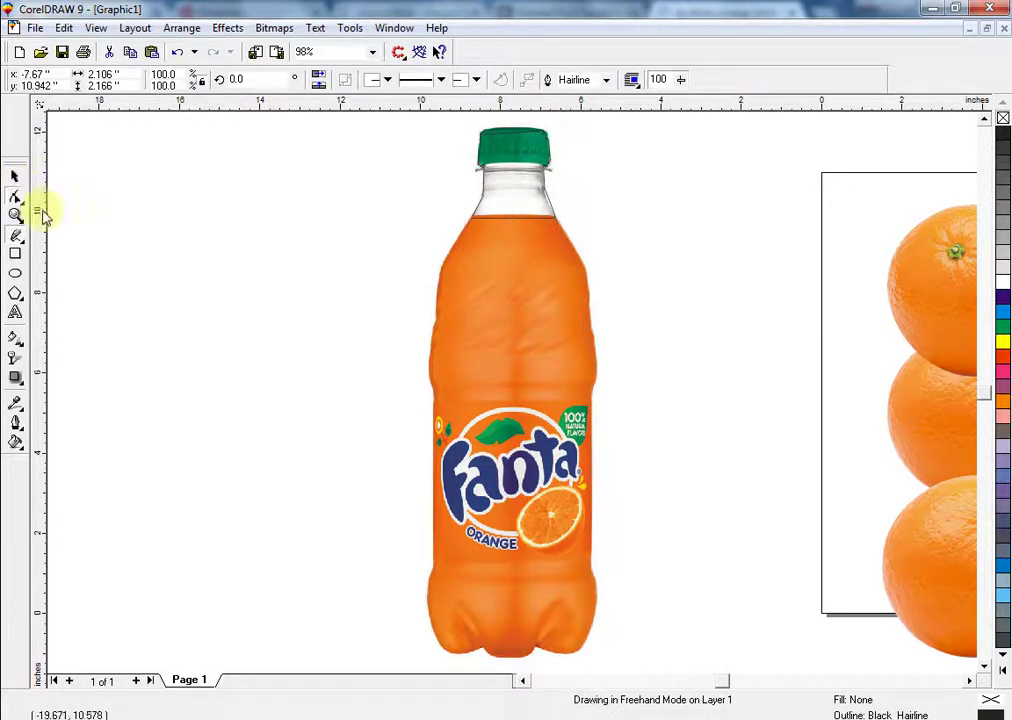
Step: Convert all segments of the traced cap-and-neck shape to curves
{"action": "left_click", "coordinate": [15, 197]}
{"action": "left_click_drag", "start_coordinate": [437, 238], "coordinate": [632, 104]}
{"action": "key", "text": "shift+F2"}
{"action": "left_click", "coordinate": [136, 80]}
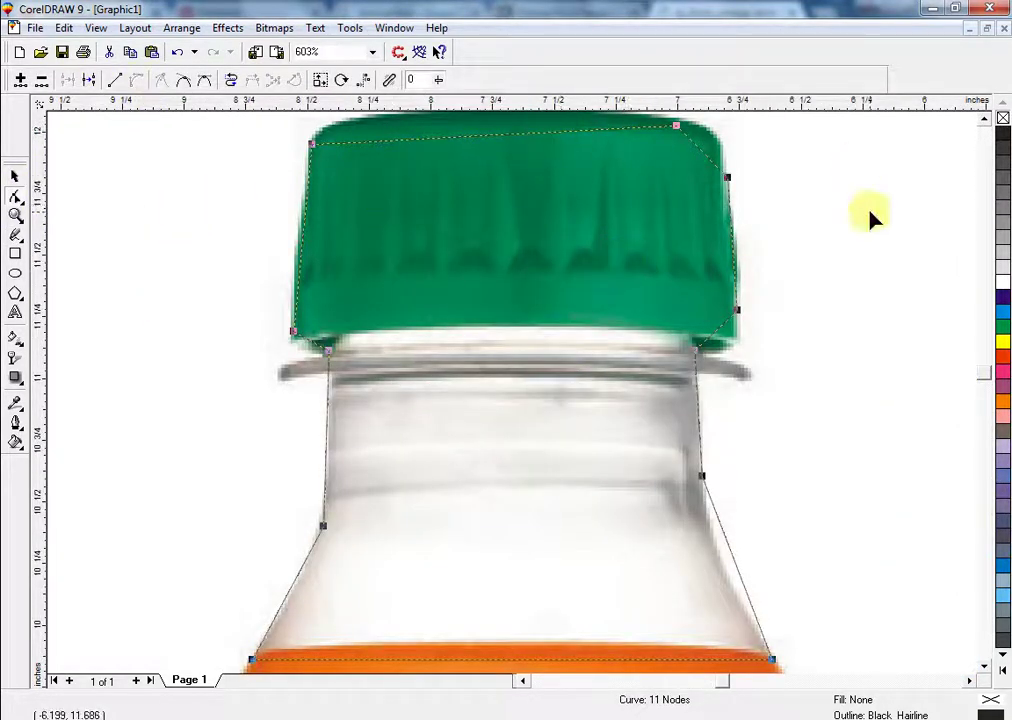
{"action": "key", "text": "F3"}
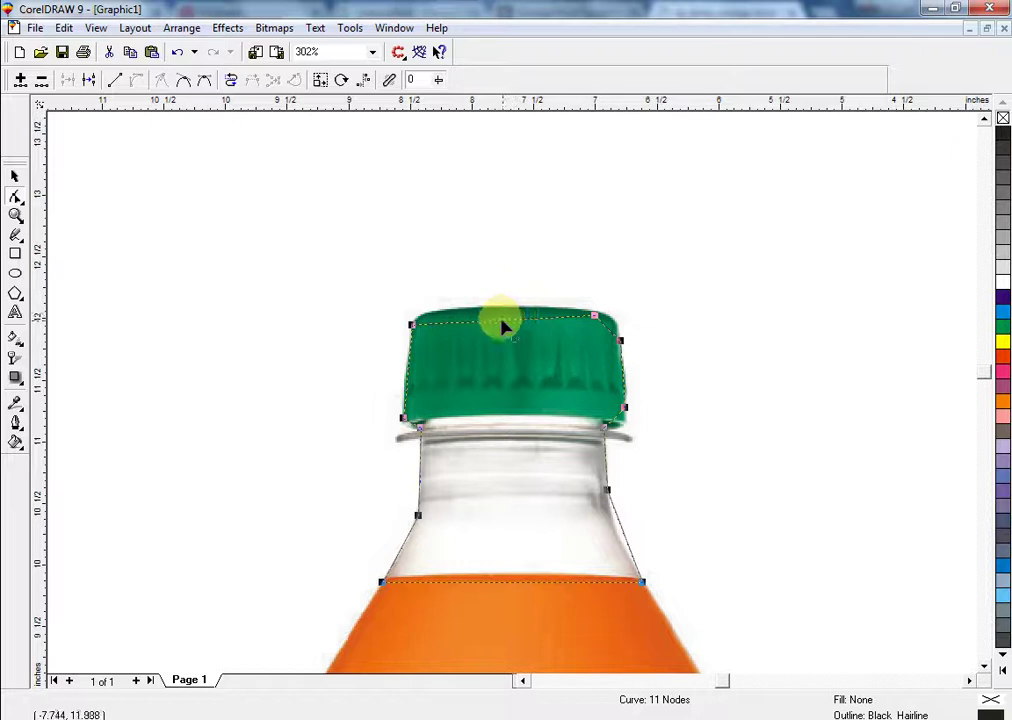
Step: Bend the traced segments to follow the edges of the bottle's cap and neck
{"action": "left_click_drag", "start_coordinate": [474, 317], "coordinate": [474, 316]}
{"action": "left_click_drag", "start_coordinate": [616, 332], "coordinate": [620, 338]}
{"action": "left_click_drag", "start_coordinate": [617, 420], "coordinate": [622, 424]}
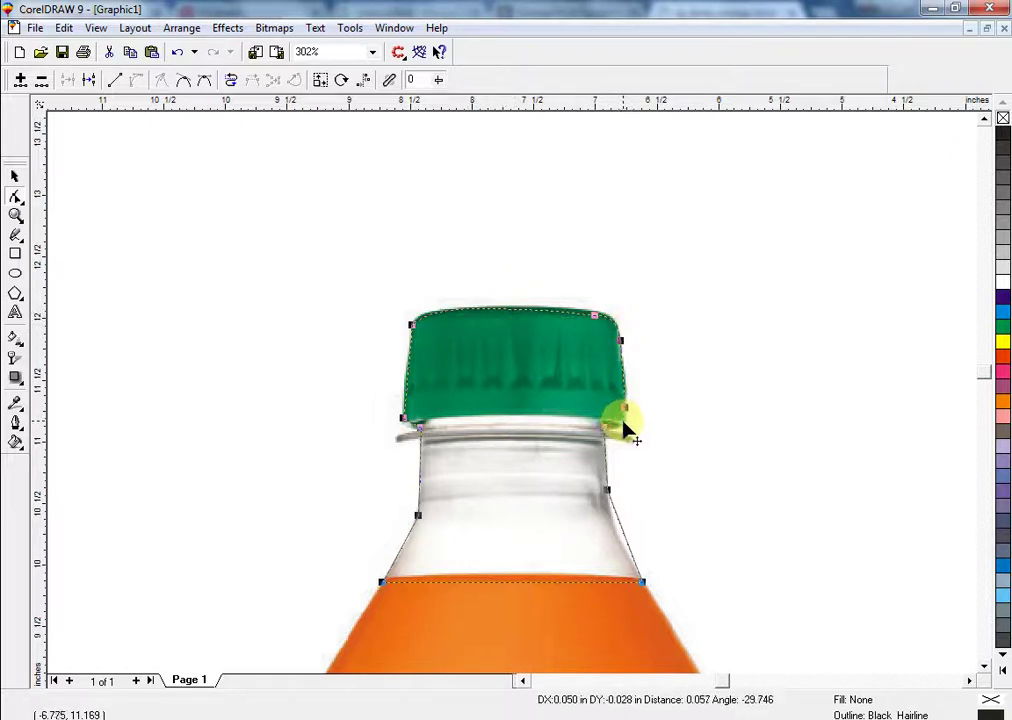
{"action": "left_click_drag", "start_coordinate": [411, 428], "coordinate": [409, 423]}
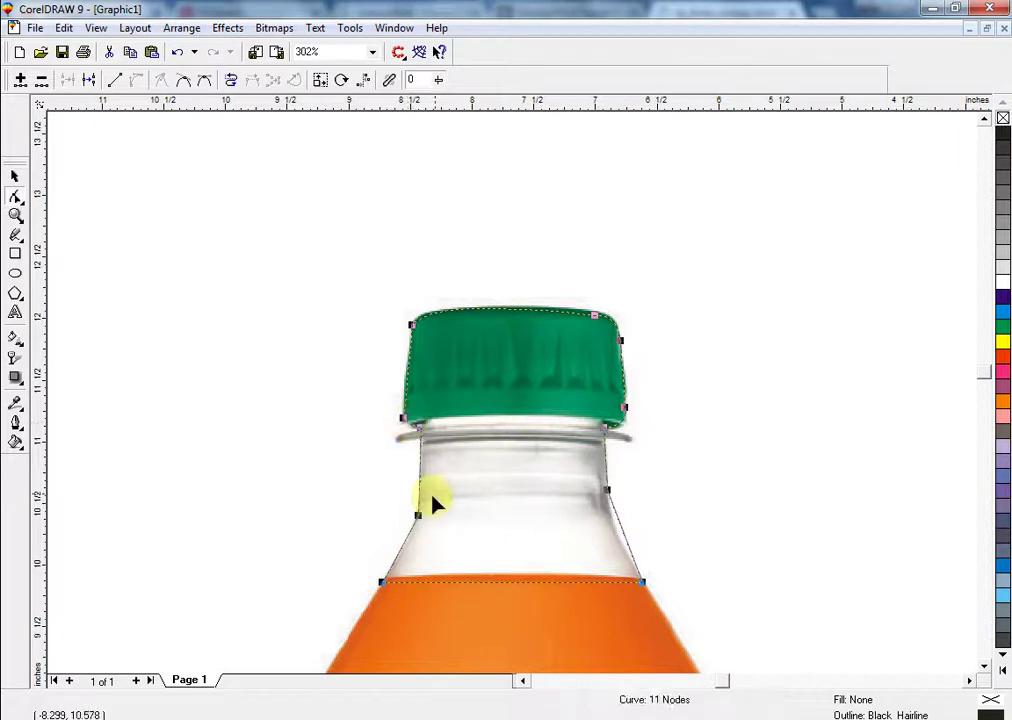
{"action": "left_click_drag", "start_coordinate": [421, 486], "coordinate": [422, 486]}
{"action": "left_click_drag", "start_coordinate": [617, 521], "coordinate": [609, 524]}
{"action": "left_click_drag", "start_coordinate": [410, 537], "coordinate": [411, 538]}
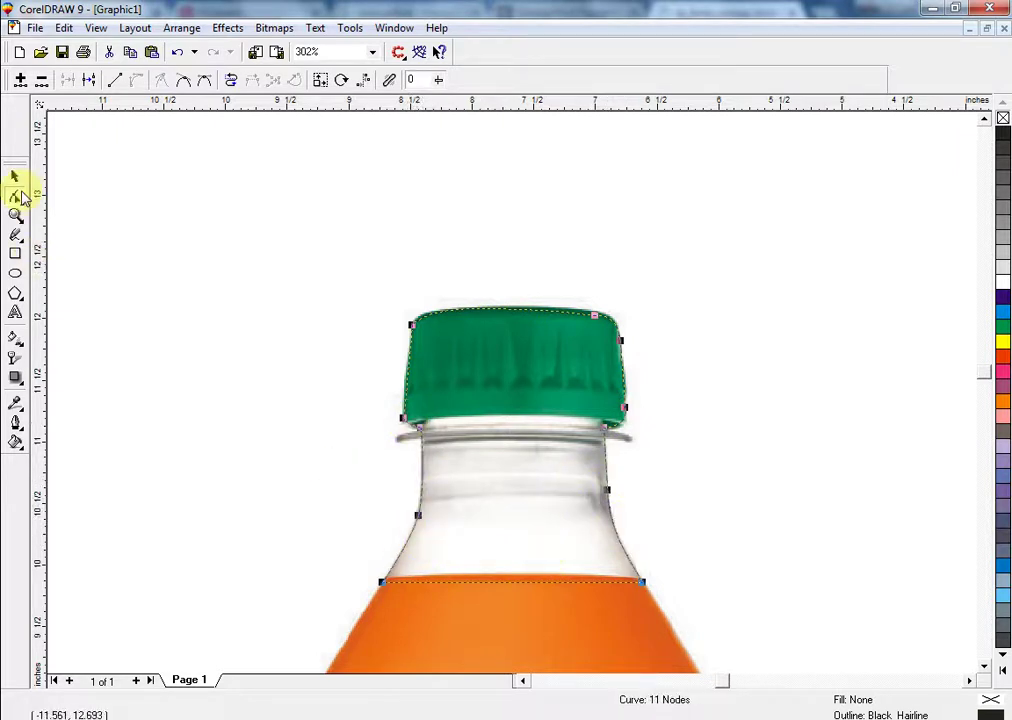
Step: PowerClip the Fanta bottle image inside the cap-and-neck shape and remove the shape's outline
{"action": "left_click", "coordinate": [15, 177]}
{"action": "left_click", "coordinate": [486, 598]}
{"action": "key", "text": "alt+c"}
{"action": "key", "text": "w"}
{"action": "key", "text": "p"}
{"action": "left_click", "coordinate": [478, 581]}
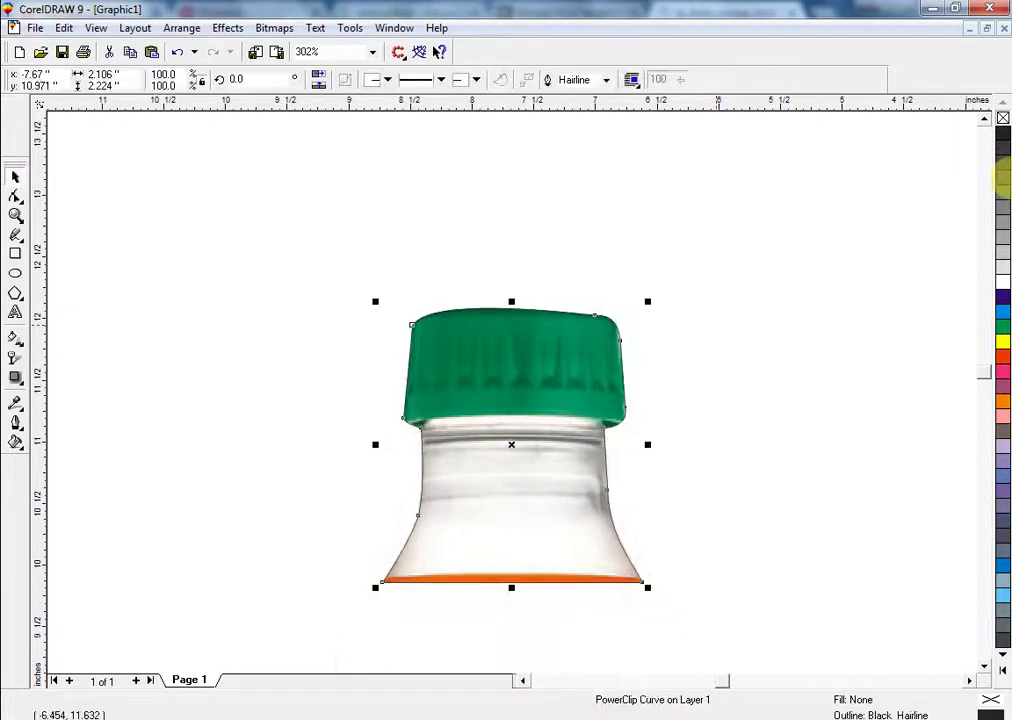
{"action": "right_click", "coordinate": [1004, 117]}
Step: Place the clipped cap and neck above the orange stack, with the neck's base behind the top orange
{"action": "key", "text": "F4"}
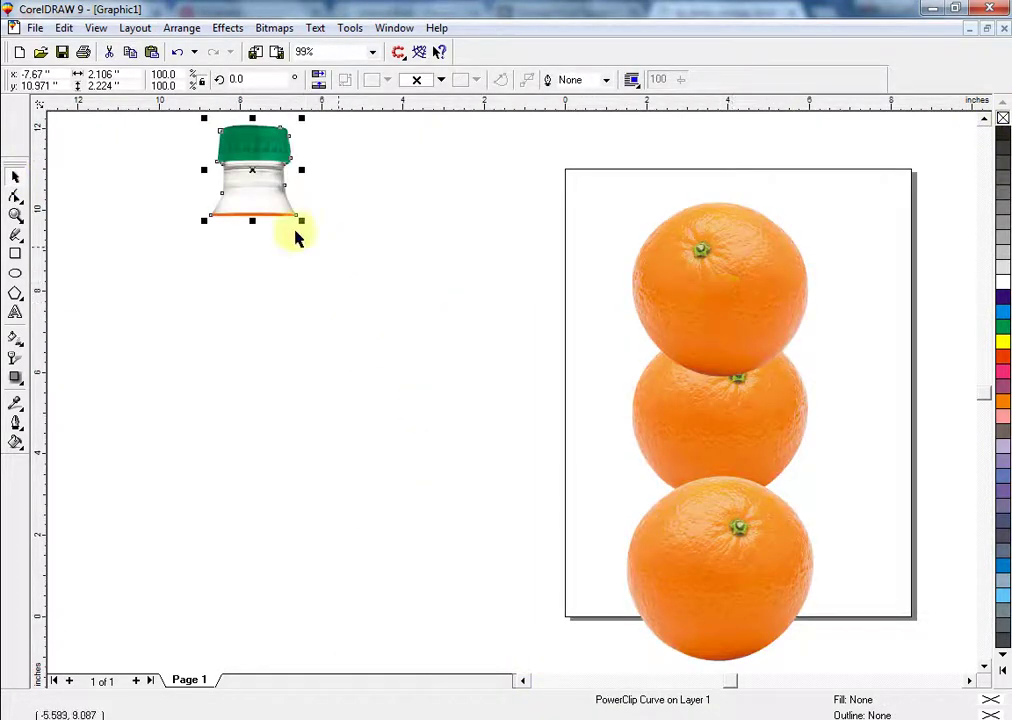
{"action": "left_click_drag", "start_coordinate": [217, 183], "coordinate": [725, 208]}
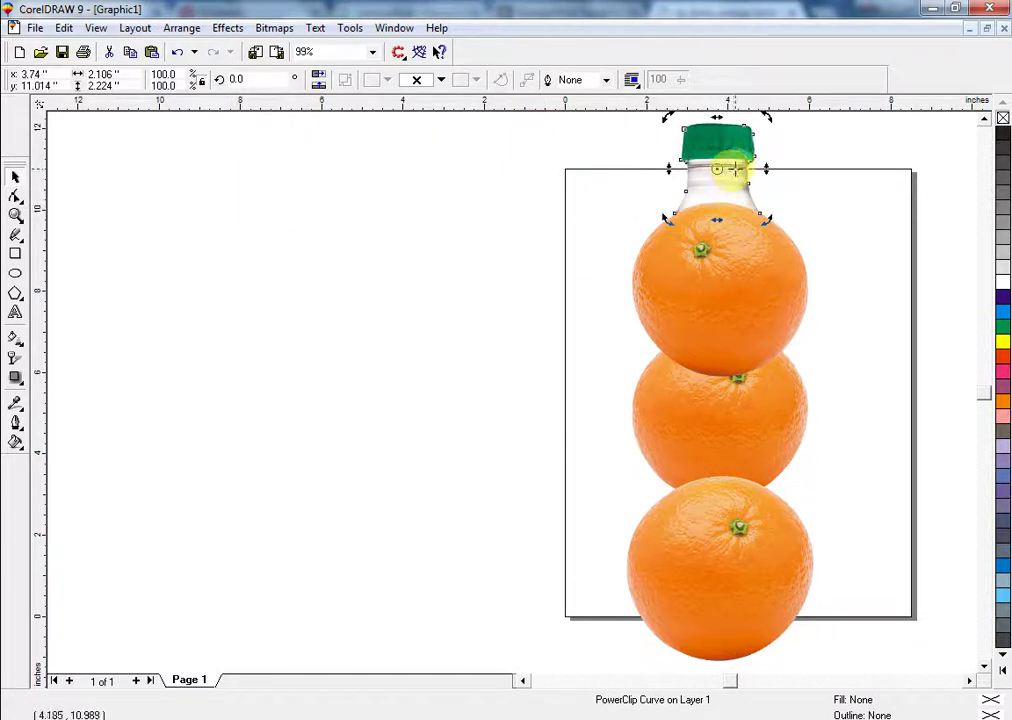
{"action": "left_click", "coordinate": [546, 147]}
Step: Group the three oranges with the cap and neck, and fit the group inside the page
{"action": "key", "text": "F3"}
{"action": "mouse_move", "coordinate": [483, 192]}
{"action": "left_mouse_down"}
{"action": "mouse_move", "coordinate": [671, 535]}
{"action": "mouse_move", "coordinate": [655, 524]}
{"action": "mouse_move", "coordinate": [655, 500]}
{"action": "left_mouse_up"}
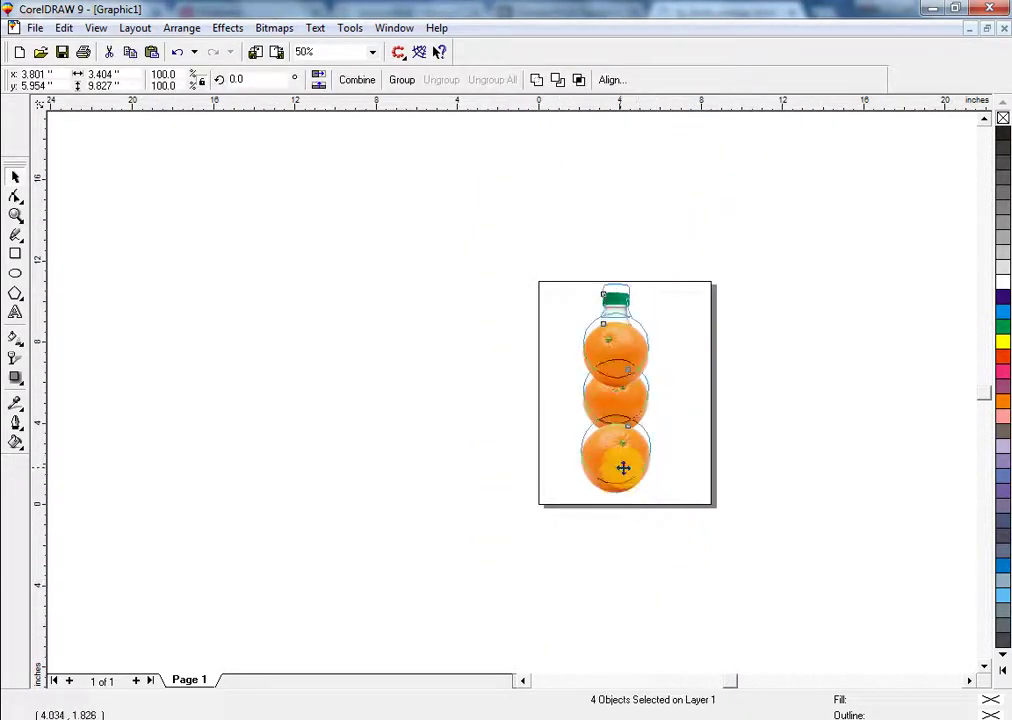
{"action": "key", "text": "ctrl+g"}
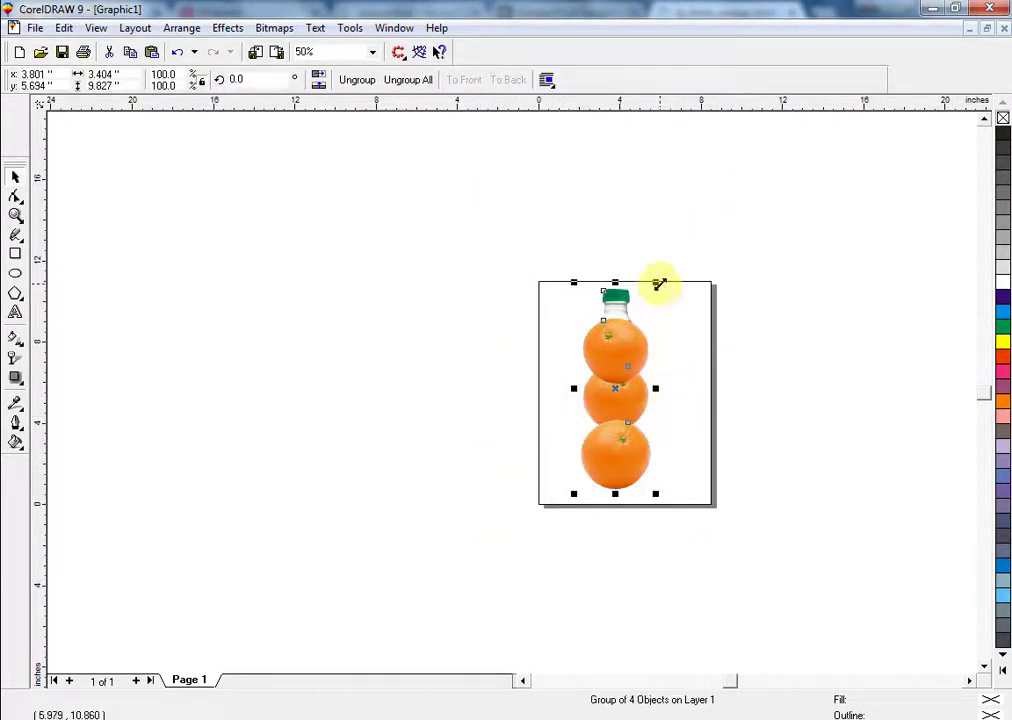
{"action": "left_click", "coordinate": [481, 343]}
Step: Add a page-sized background rectangle with a horizontal linear fountain fill from Deep Yellow to white
{"action": "double_click", "coordinate": [15, 255]}
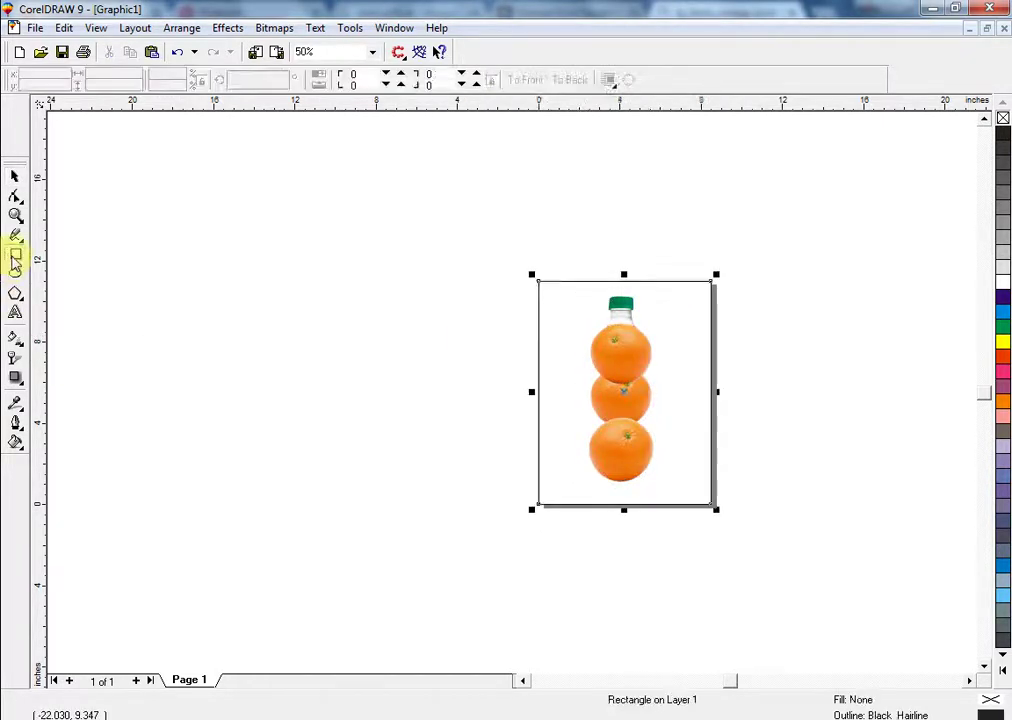
{"action": "key", "text": "F4"}
{"action": "left_click", "coordinate": [729, 406]}
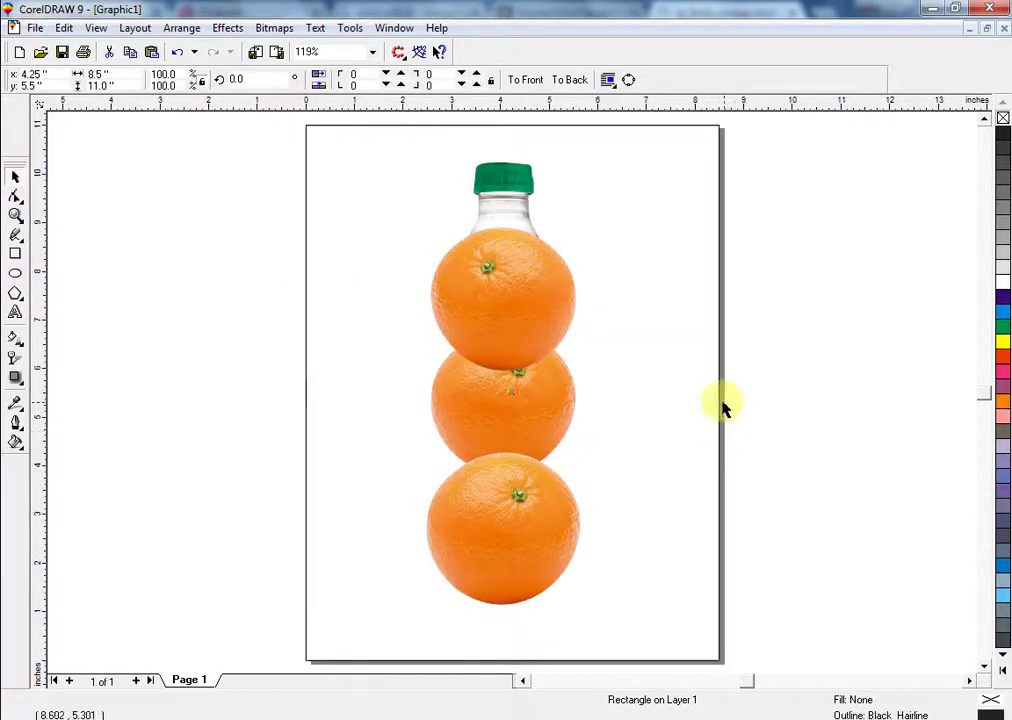
{"action": "left_click", "coordinate": [721, 400]}
{"action": "left_click", "coordinate": [1001, 671]}
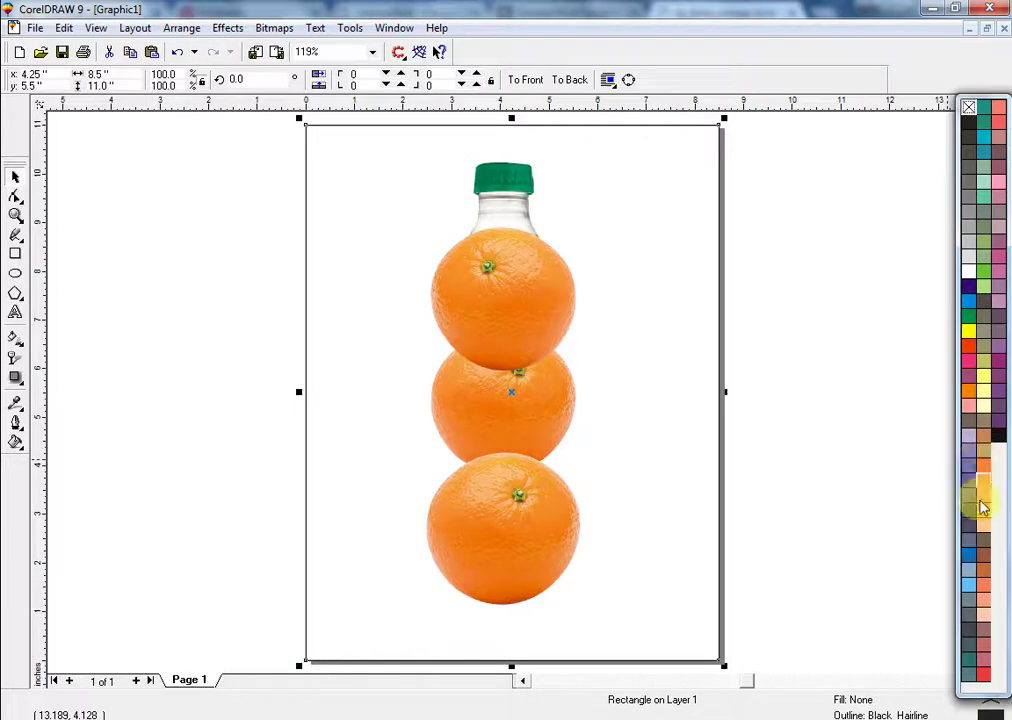
{"action": "left_click", "coordinate": [982, 506]}
{"action": "left_click", "coordinate": [834, 465]}
{"action": "left_click", "coordinate": [551, 358]}
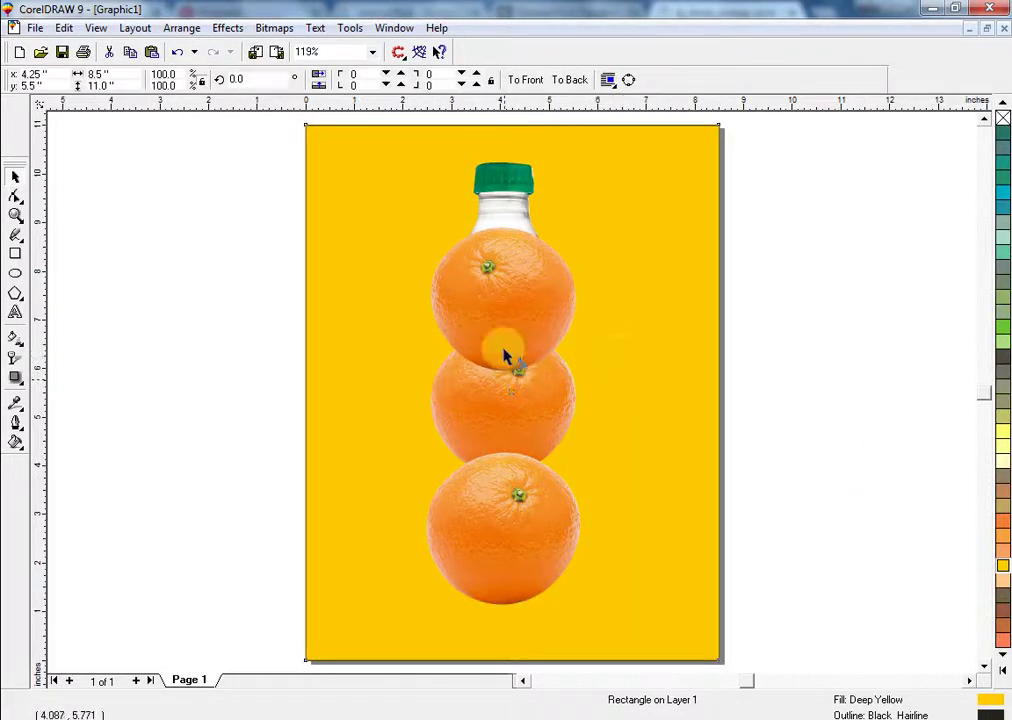
{"action": "key", "text": "g"}
{"action": "left_click_drag", "start_coordinate": [344, 365], "coordinate": [690, 369]}
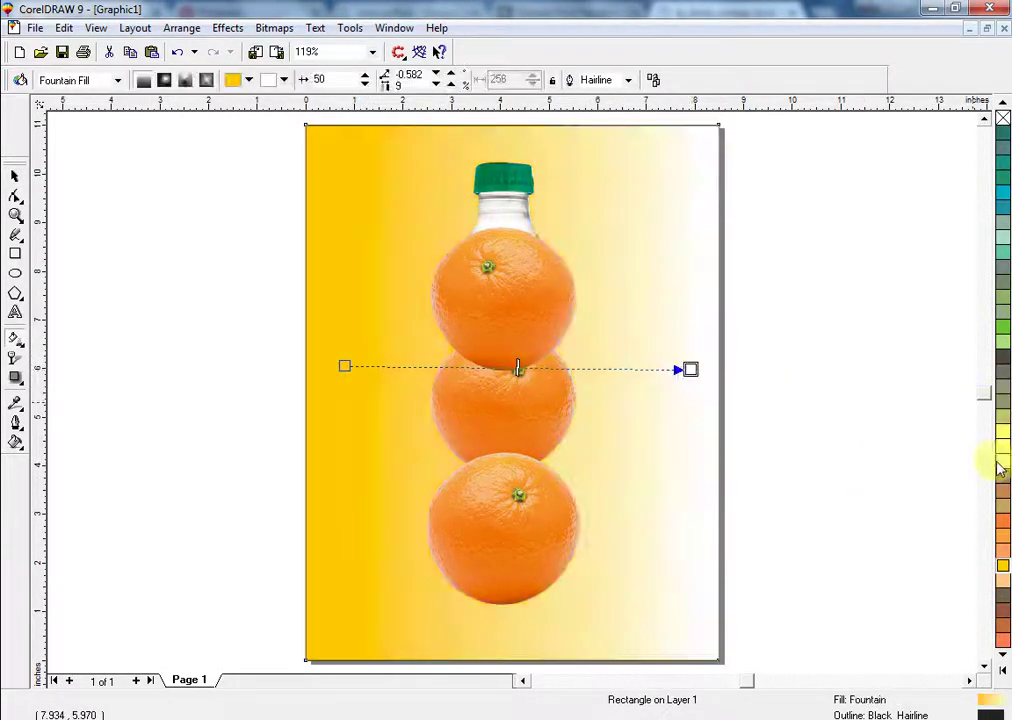
Step: Try Deep Yellow at the fill's end with Light Yellow in the middle, plus a radial version and a uniform Light Yellow fill
{"action": "left_click_drag", "start_coordinate": [1001, 574], "coordinate": [691, 369]}
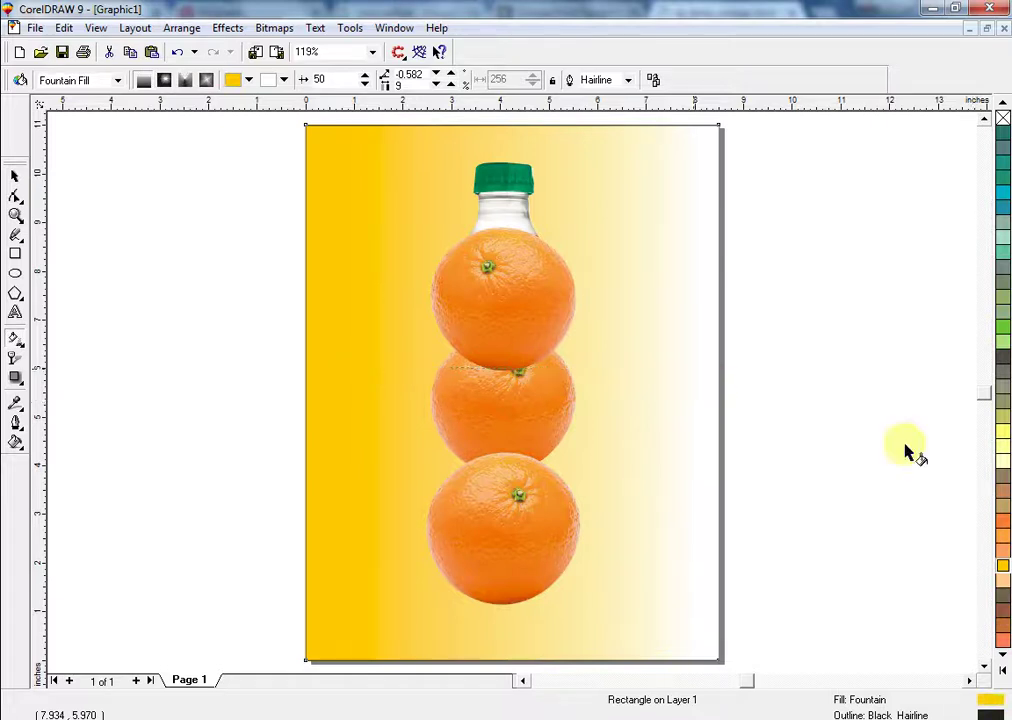
{"action": "left_click_drag", "start_coordinate": [1001, 437], "coordinate": [503, 374]}
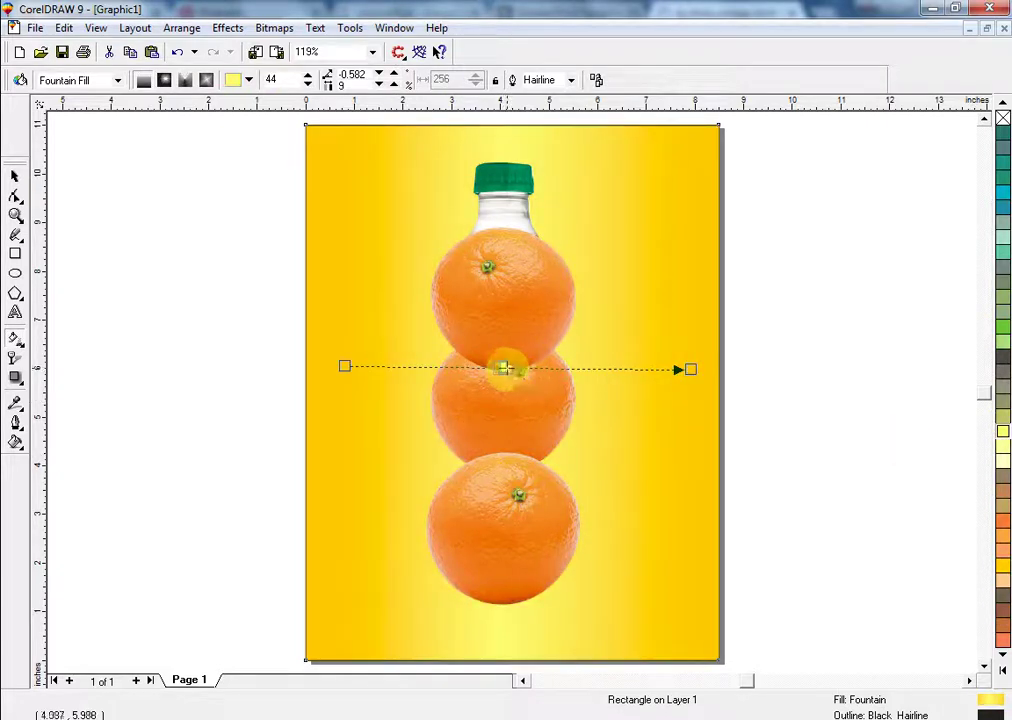
{"action": "left_click_drag", "start_coordinate": [503, 367], "coordinate": [506, 368]}
{"action": "left_click", "coordinate": [165, 82]}
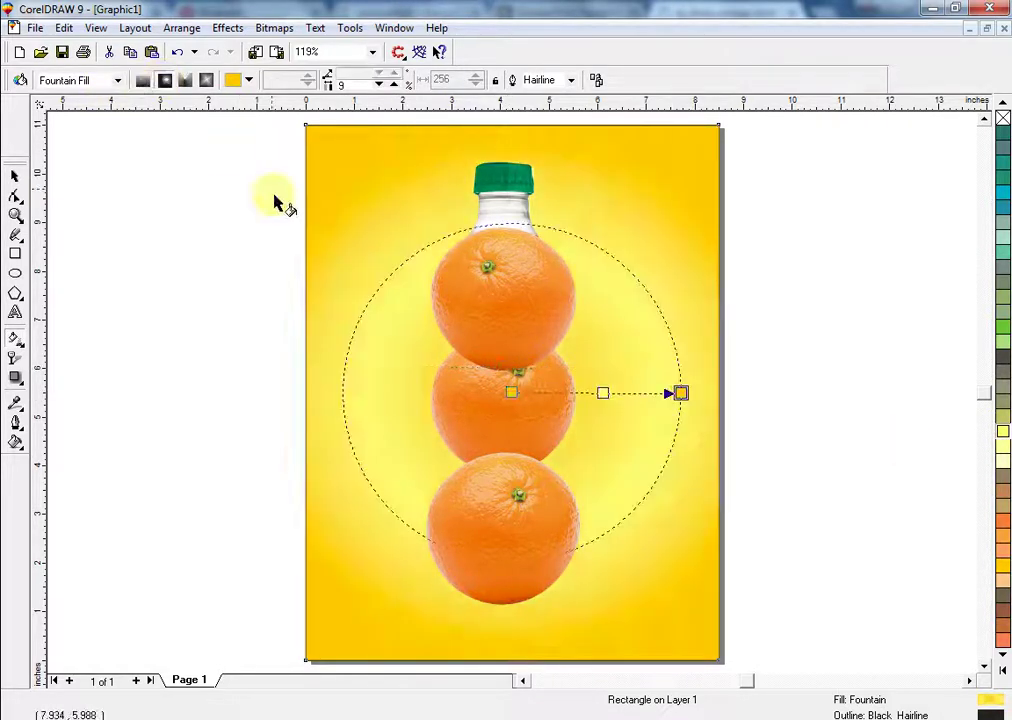
{"action": "key", "text": "ctrl+z"}
{"action": "left_click", "coordinate": [1004, 440]}
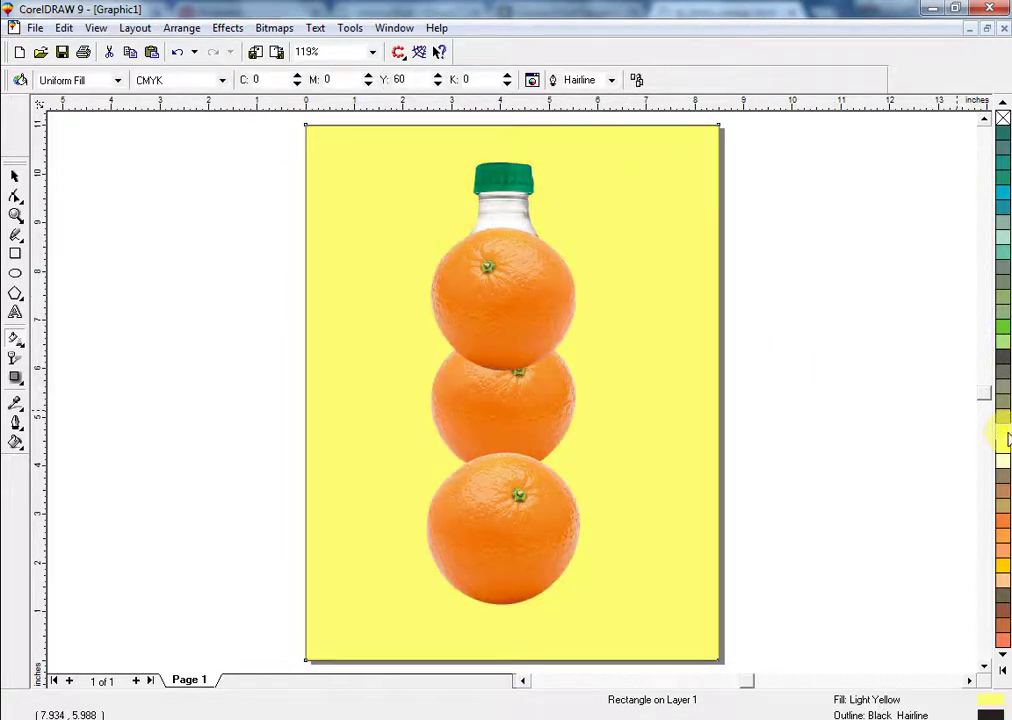
{"action": "key", "text": "ctrl+z"}
Step: Make the background fountain fill radial, with Light Yellow at its centre and Deep Yellow outside, and centre the glow behind the middle orange
{"action": "left_click_drag", "start_coordinate": [1004, 440], "coordinate": [691, 369]}
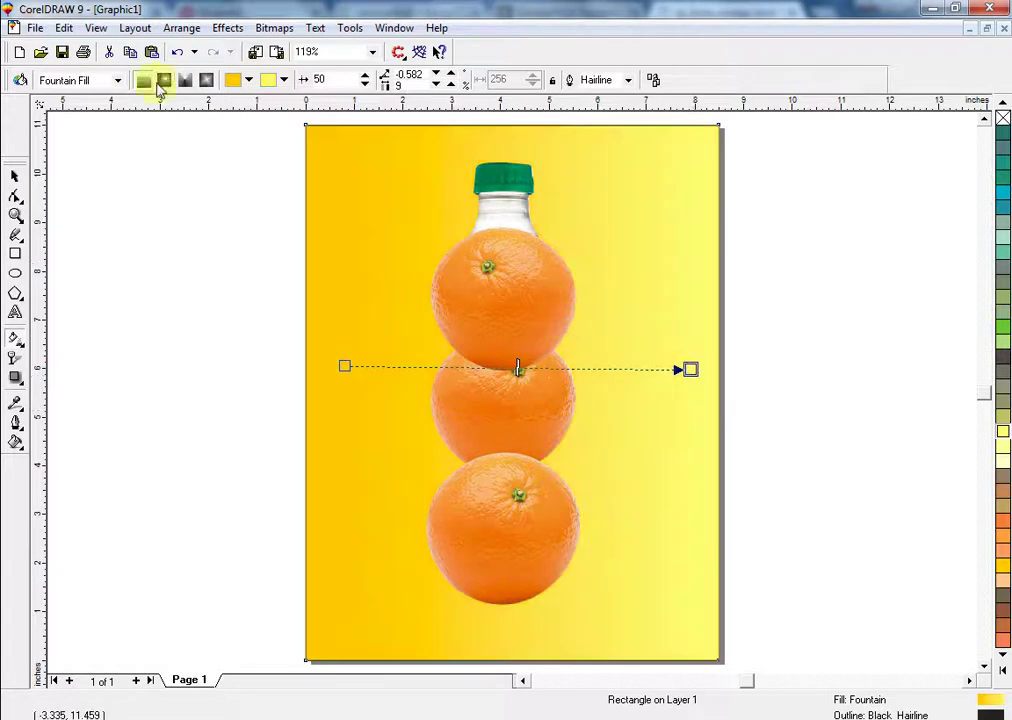
{"action": "left_click", "coordinate": [165, 81]}
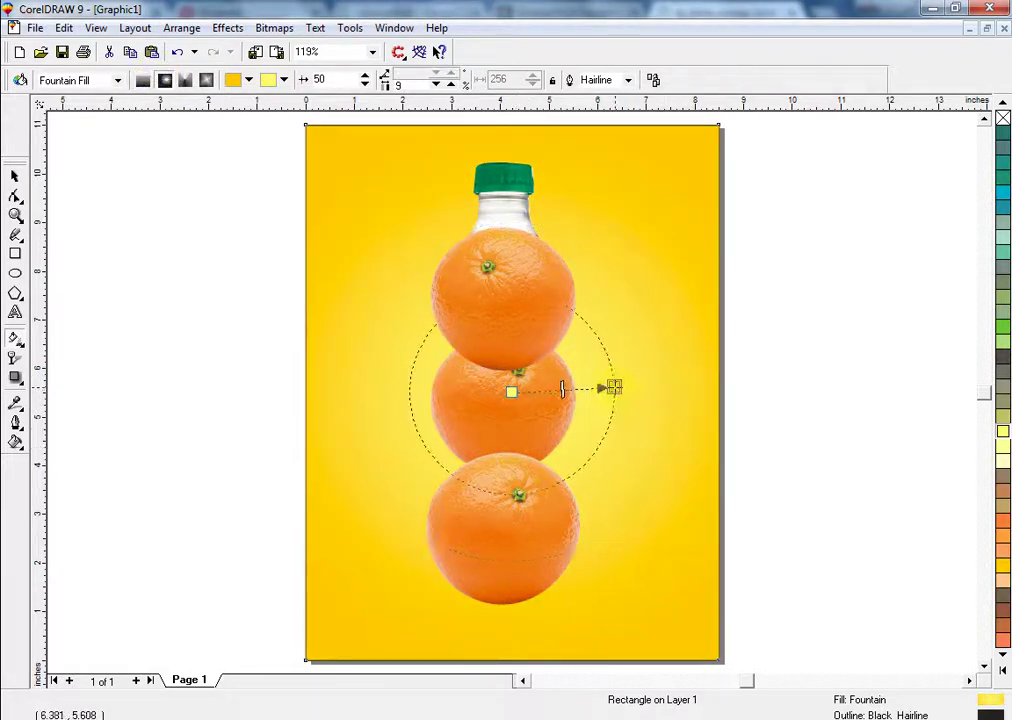
{"action": "left_click_drag", "start_coordinate": [613, 387], "coordinate": [620, 389]}
{"action": "left_click_drag", "start_coordinate": [511, 392], "coordinate": [491, 396]}
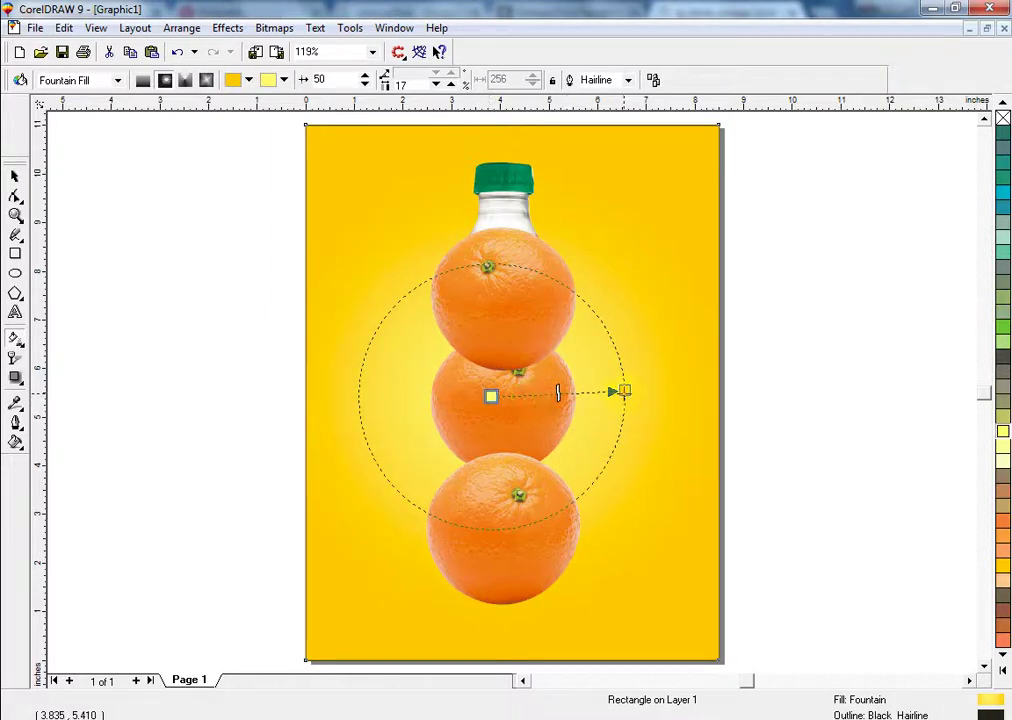
Step: Ungroup the bottle composition and shift the cap and neck slightly down behind the top orange
{"action": "left_click", "coordinate": [14, 180]}
{"action": "left_click", "coordinate": [513, 240]}
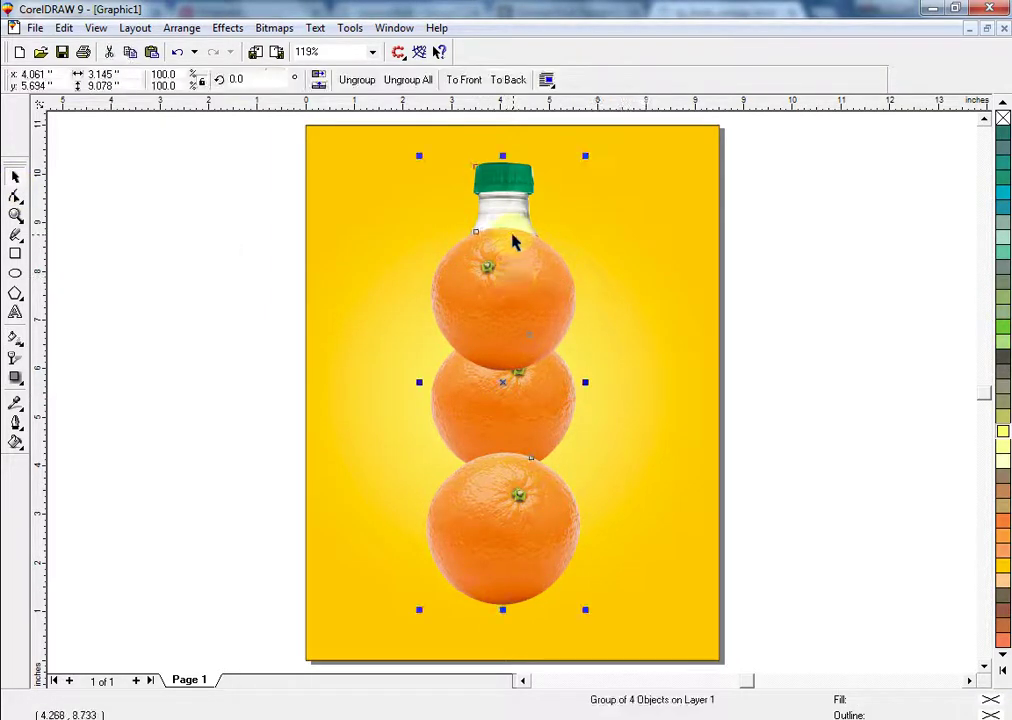
{"action": "left_click", "coordinate": [503, 190]}
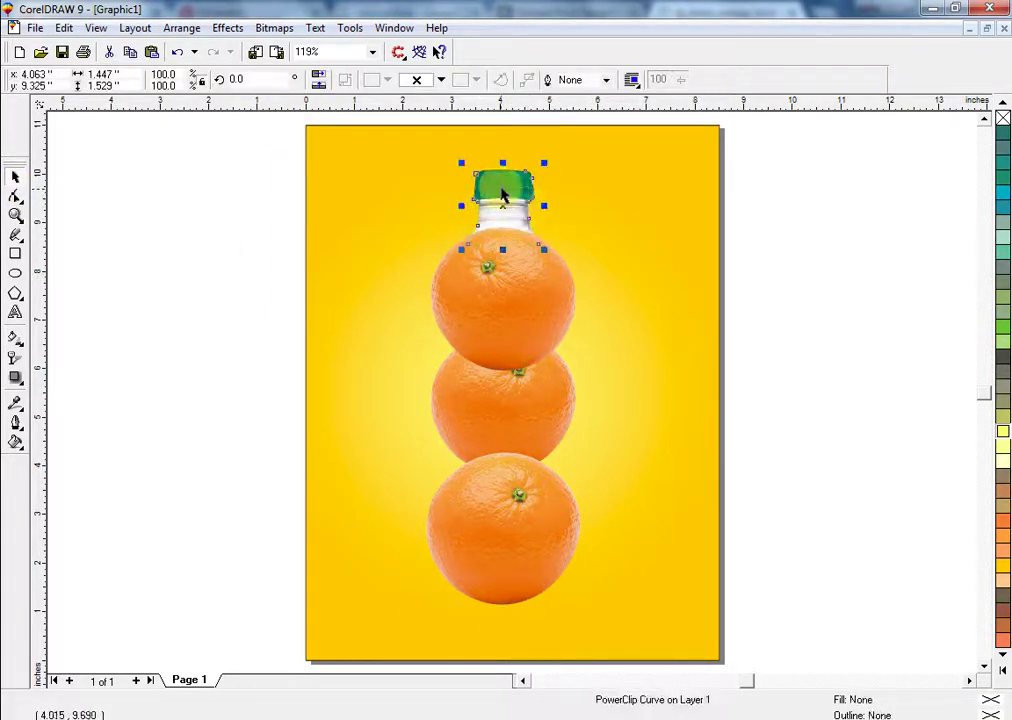
{"action": "left_click", "coordinate": [393, 337]}
{"action": "left_click_drag", "start_coordinate": [176, 156], "coordinate": [601, 594]}
{"action": "left_click_drag", "start_coordinate": [507, 208], "coordinate": [507, 201]}
{"action": "key", "text": "ctrl+z"}
{"action": "left_click", "coordinate": [247, 307]}
{"action": "left_click_drag", "start_coordinate": [212, 219], "coordinate": [605, 615]}
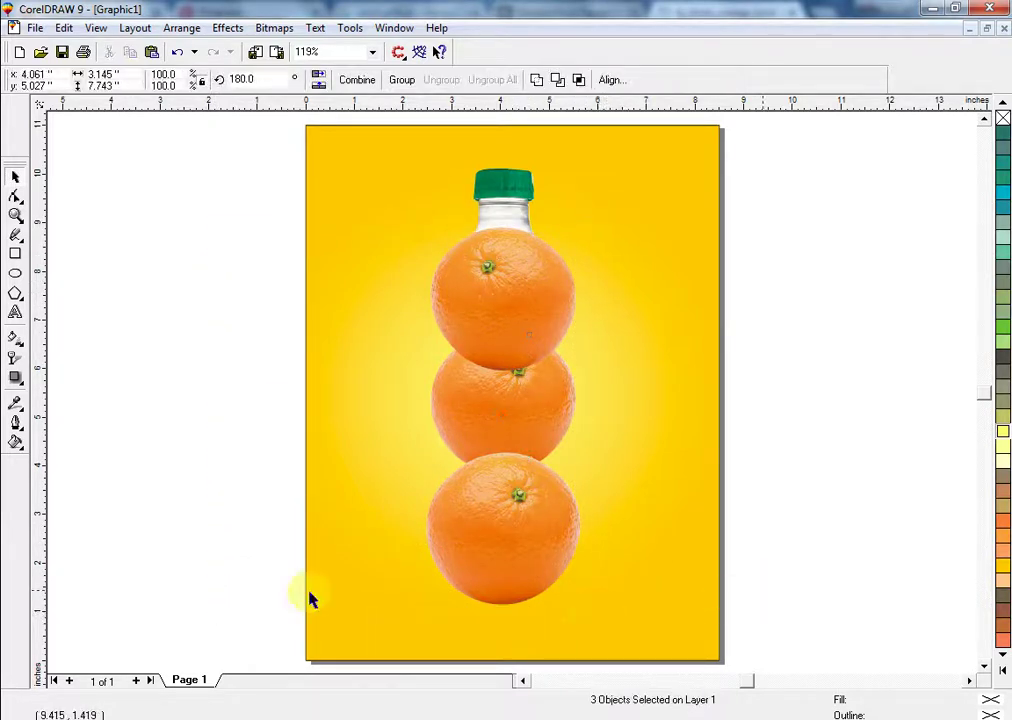
{"action": "left_click", "coordinate": [247, 624]}
Step: Switch to Chrome and search Google Images for "png water drops"
{"action": "left_click", "coordinate": [176, 718]}
{"action": "left_click", "coordinate": [565, 12]}
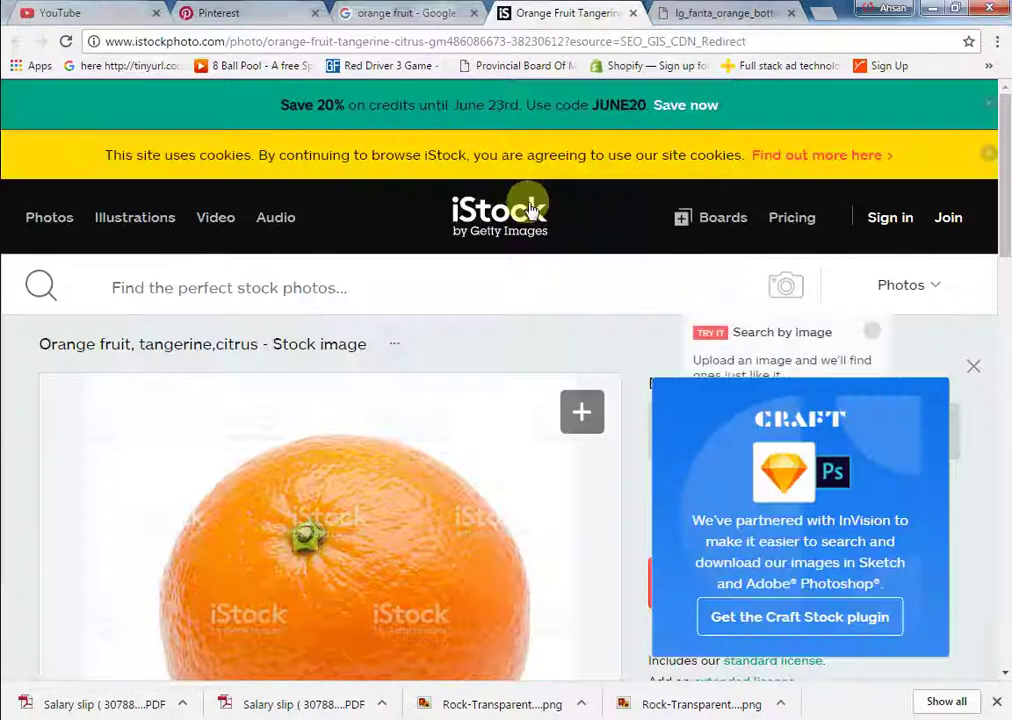
{"action": "key", "text": "ctrl+shift+Tab"}
{"action": "left_click_drag", "start_coordinate": [255, 122], "coordinate": [141, 129]}
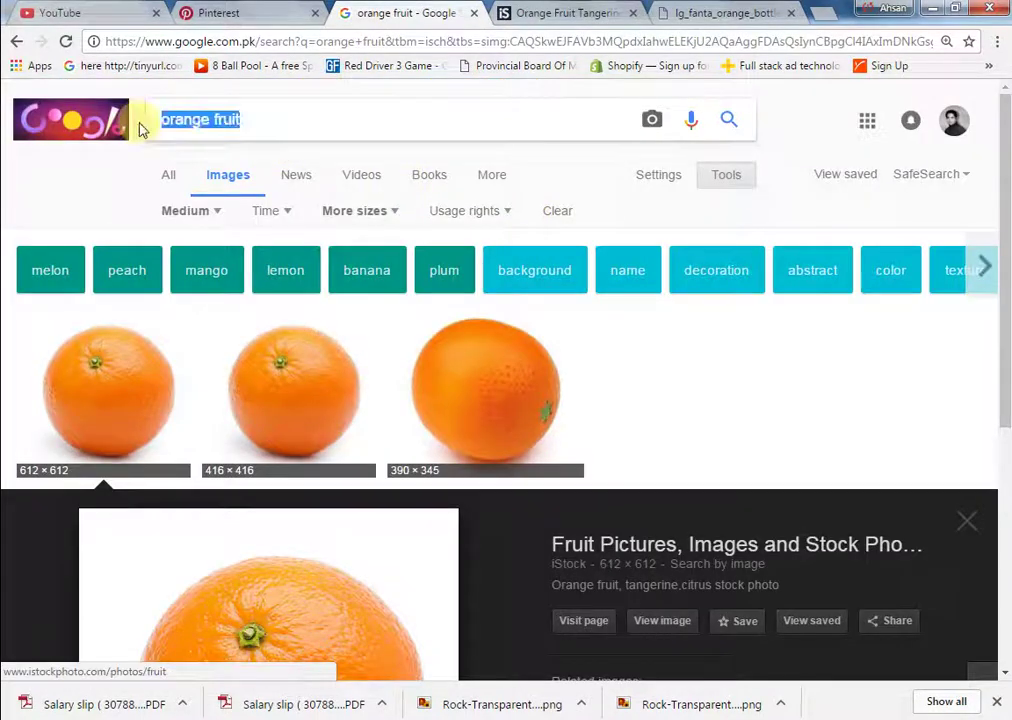
{"action": "type", "text": "png wa"}
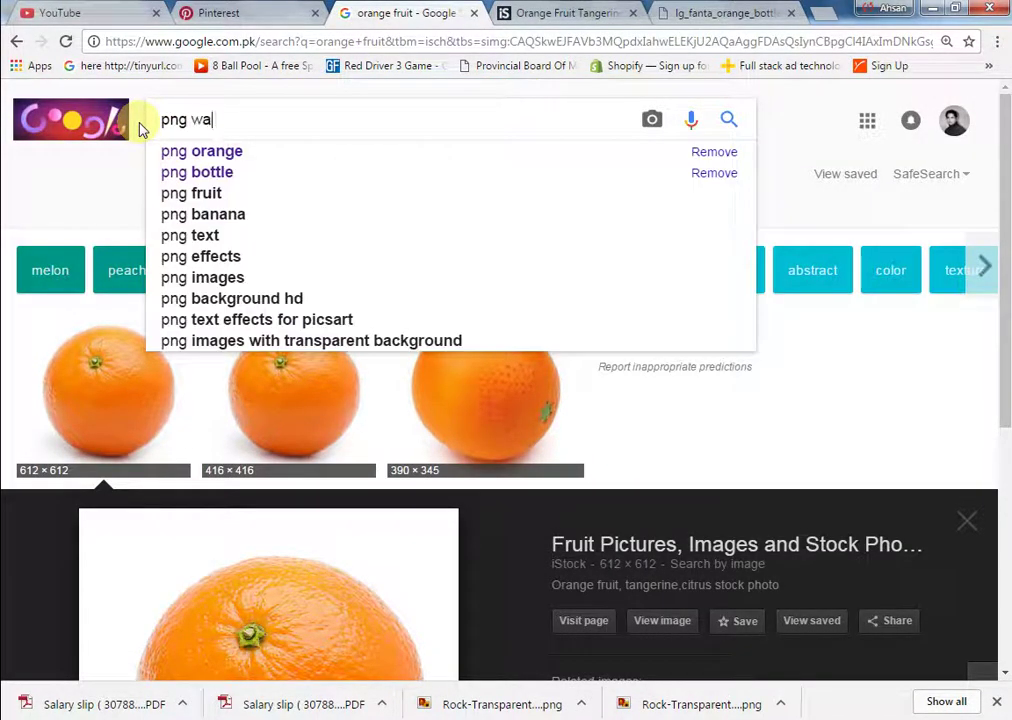
{"action": "type", "text": "ter drops"}
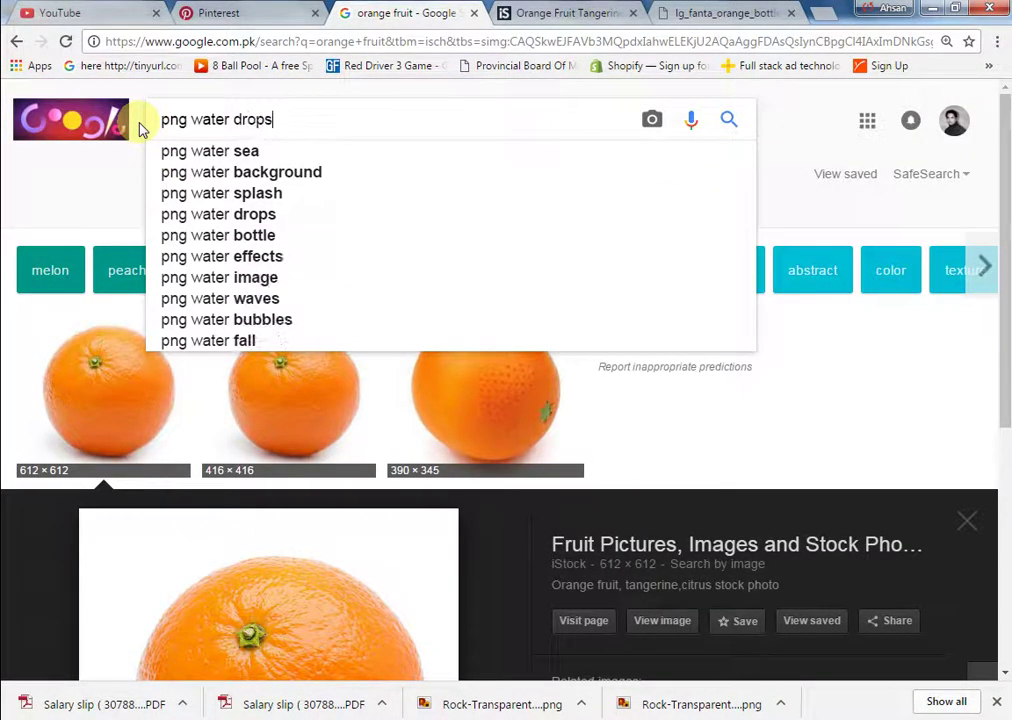
{"action": "key", "text": "Return"}
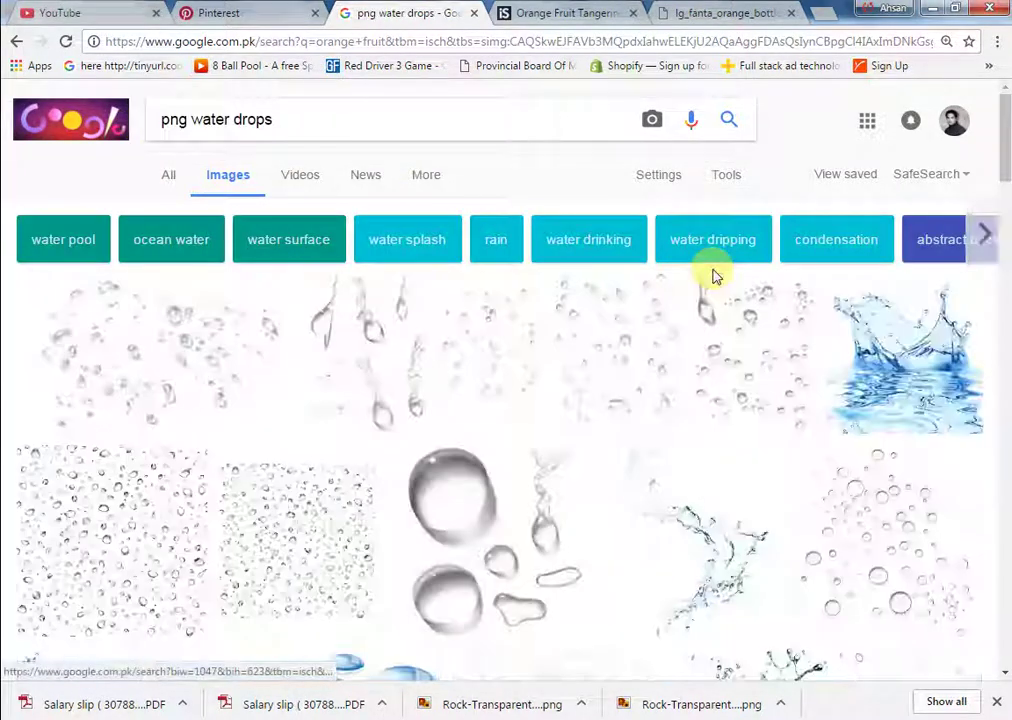
Step: Open the Pngimg water drops image at full size and close the iStock orange and Fanta bottle pages
{"action": "left_click", "coordinate": [77, 339]}
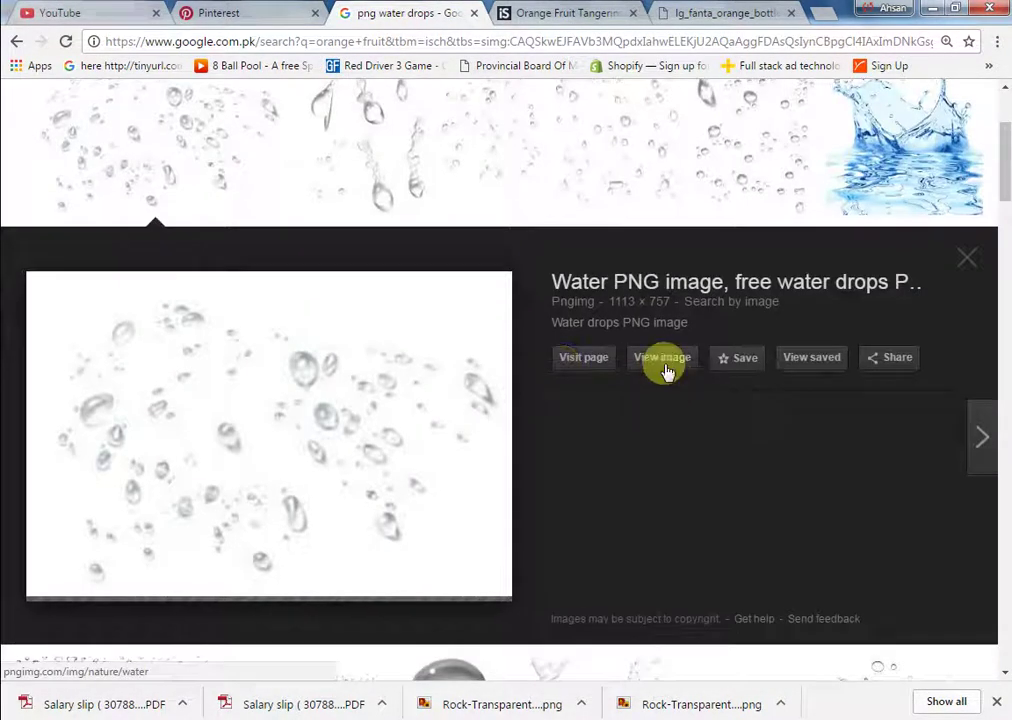
{"action": "left_click", "coordinate": [668, 368]}
{"action": "left_click", "coordinate": [595, 22]}
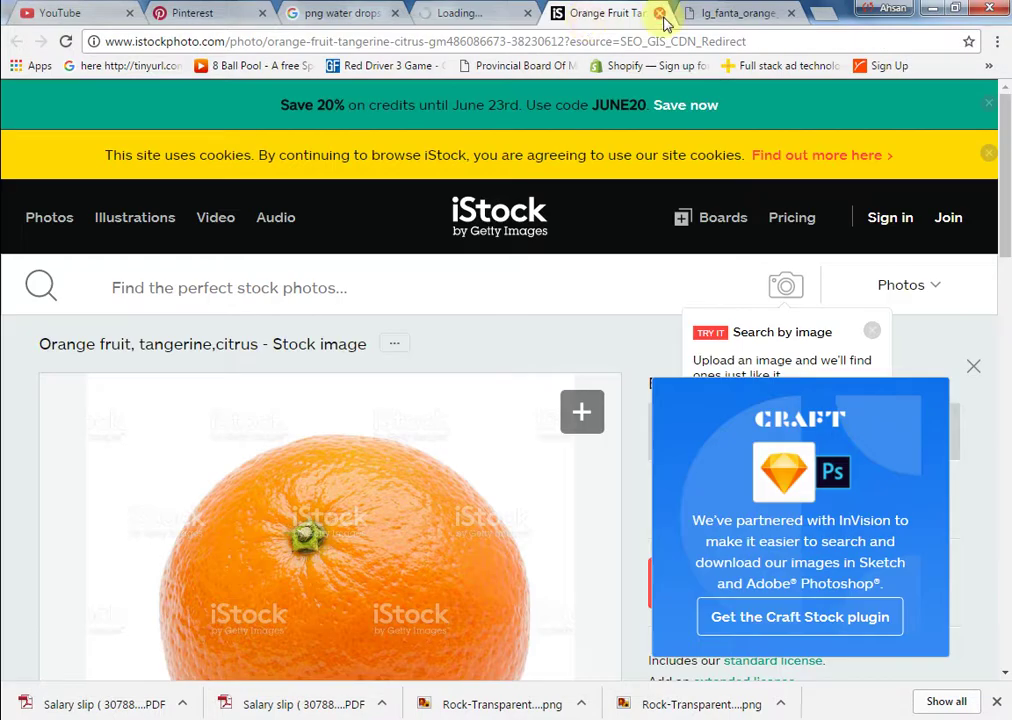
{"action": "left_click", "coordinate": [660, 18]}
{"action": "left_click", "coordinate": [660, 16]}
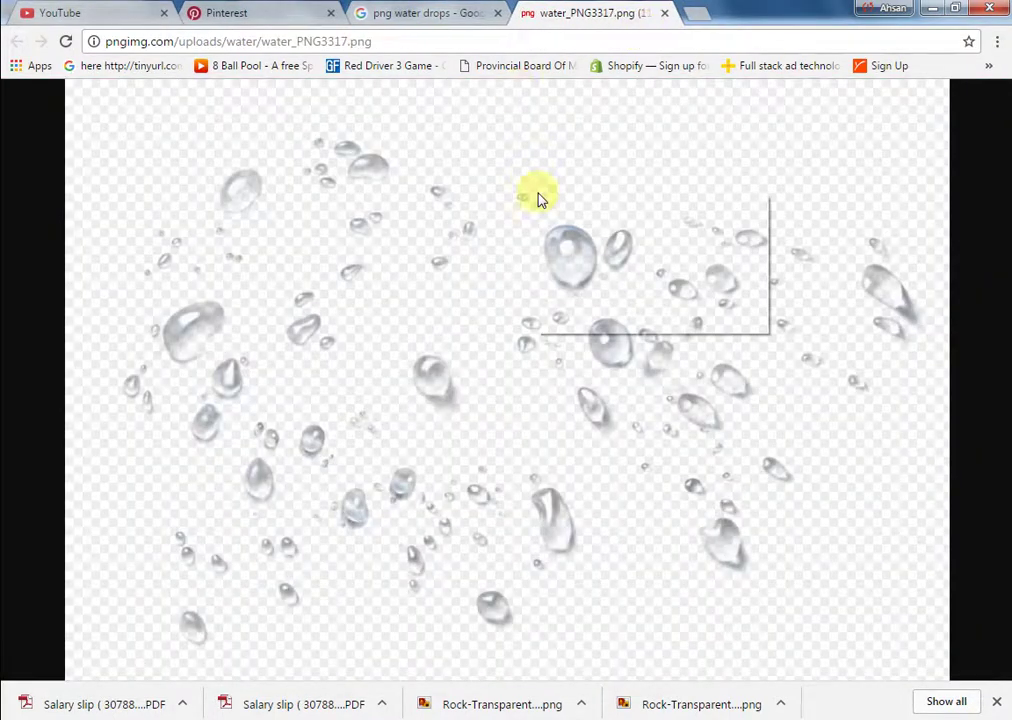
Step: Save the water drops image as water_PNG3317.png and bring it into the CorelDRAW drawing
{"action": "key", "text": "ctrl+s"}
{"action": "left_click", "coordinate": [422, 395]}
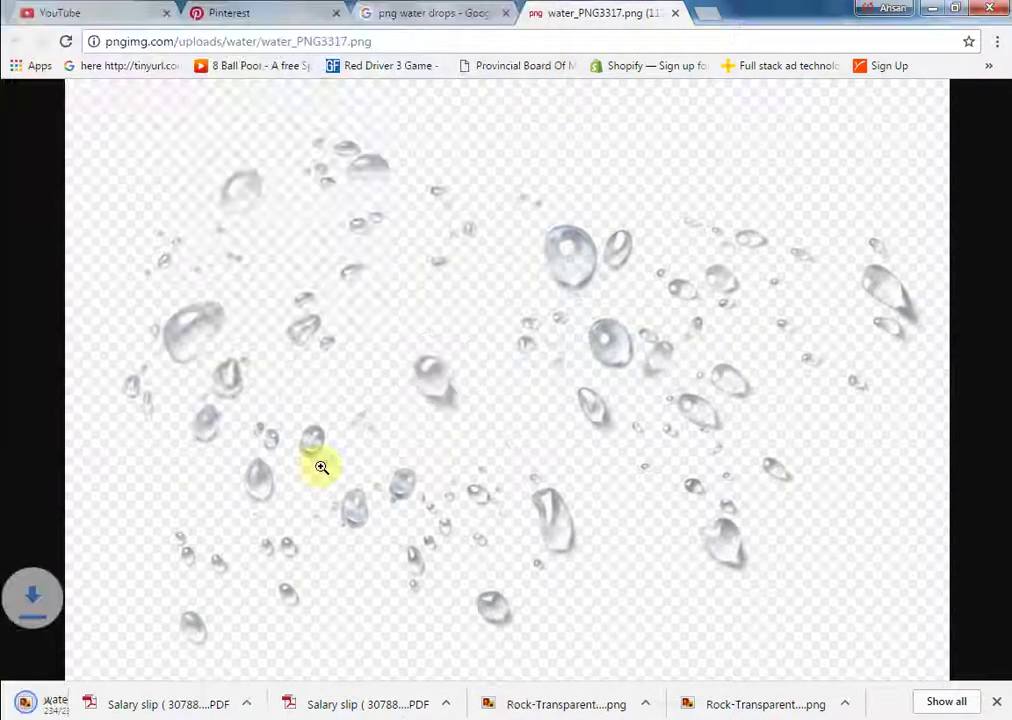
{"action": "right_click", "coordinate": [113, 702]}
{"action": "left_click", "coordinate": [145, 653]}
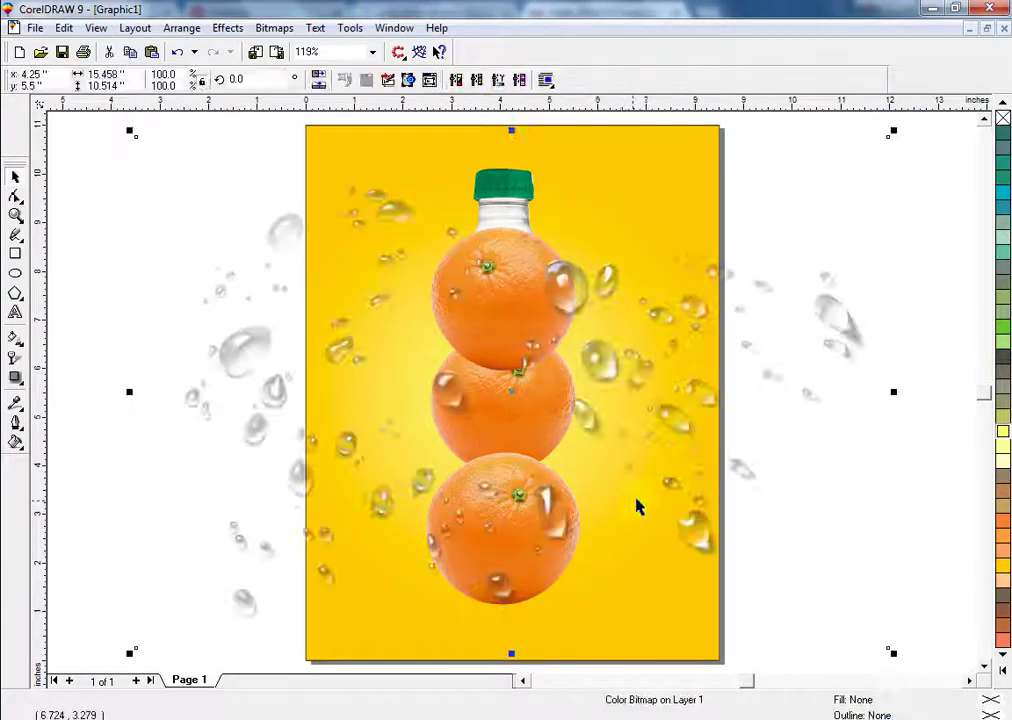
Step: Shrink the water drops image around its centre to about 3.29 by 2.24 inches over the middle orange, and inspect it up close
{"action": "left_click_drag", "start_coordinate": [895, 131], "coordinate": [594, 334]}
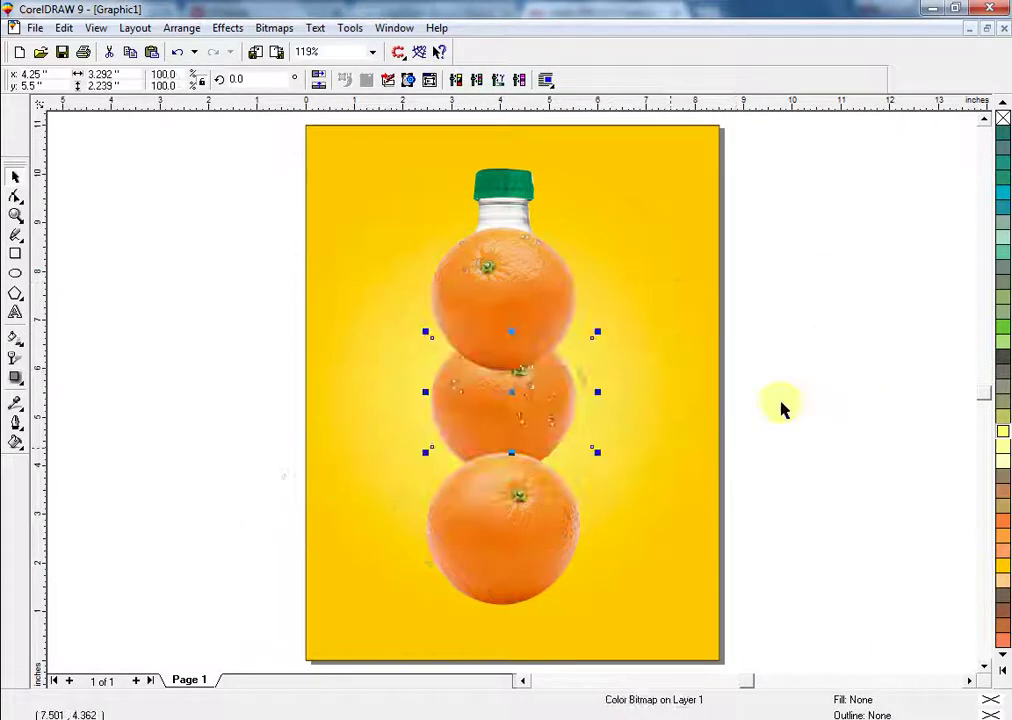
{"action": "left_click", "coordinate": [784, 407]}
{"action": "left_click", "coordinate": [17, 216]}
{"action": "left_click_drag", "start_coordinate": [337, 210], "coordinate": [689, 516]}
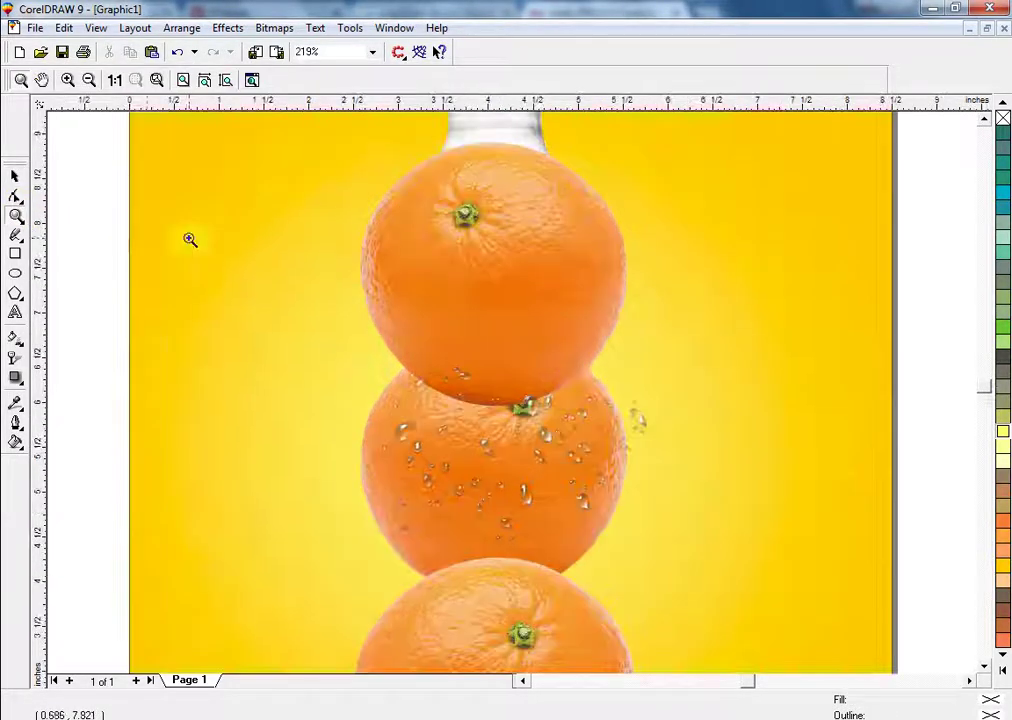
{"action": "left_click", "coordinate": [15, 177]}
Step: Return to the water drops image results in Chrome and open the PNG Mart water drops clipart
{"action": "left_click", "coordinate": [232, 718]}
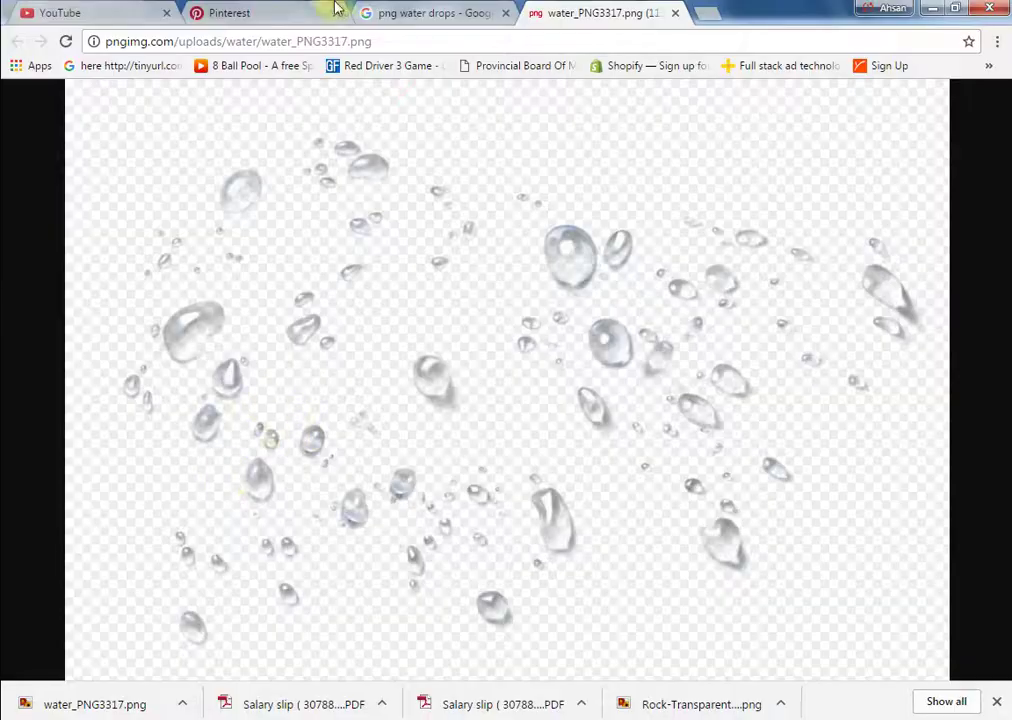
{"action": "left_click", "coordinate": [424, 14]}
{"action": "scroll", "coordinate": [684, 262], "scroll_direction": "up", "scroll_amount": 1}
{"action": "scroll", "coordinate": [697, 266], "scroll_direction": "up", "scroll_amount": 1}
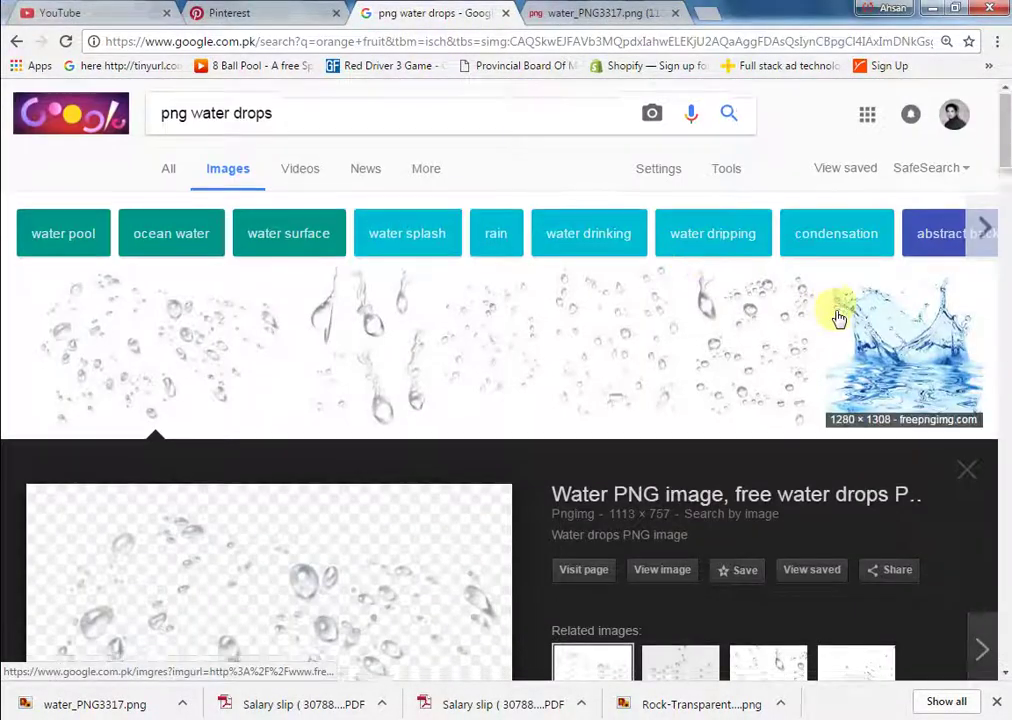
{"action": "scroll", "coordinate": [840, 310], "scroll_direction": "down", "scroll_amount": 6}
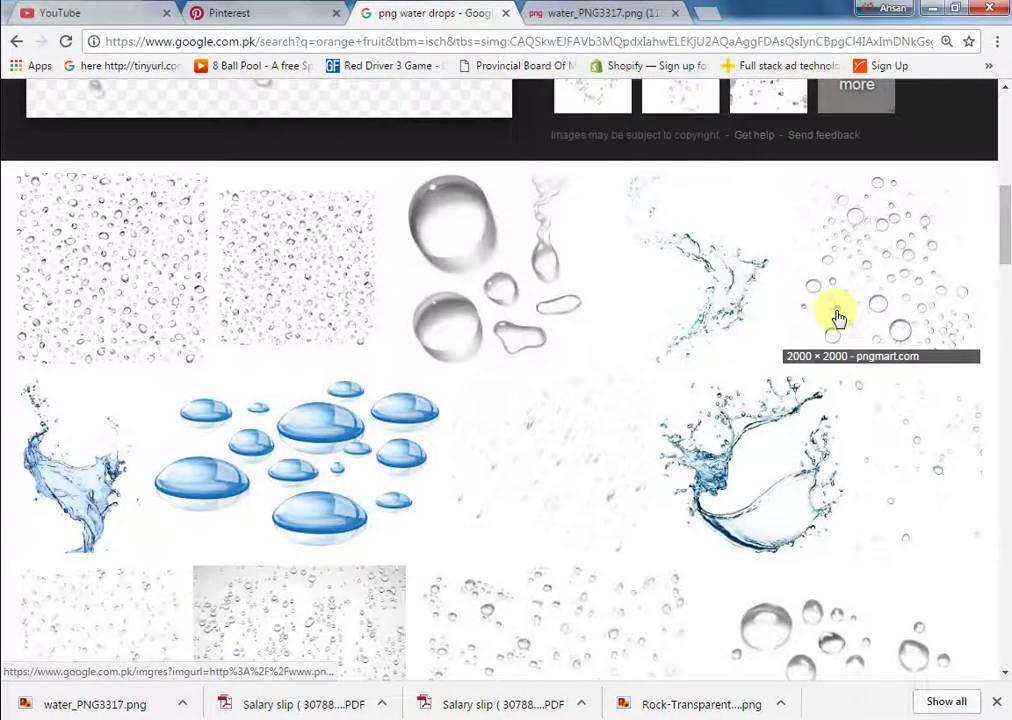
{"action": "left_click", "coordinate": [913, 275]}
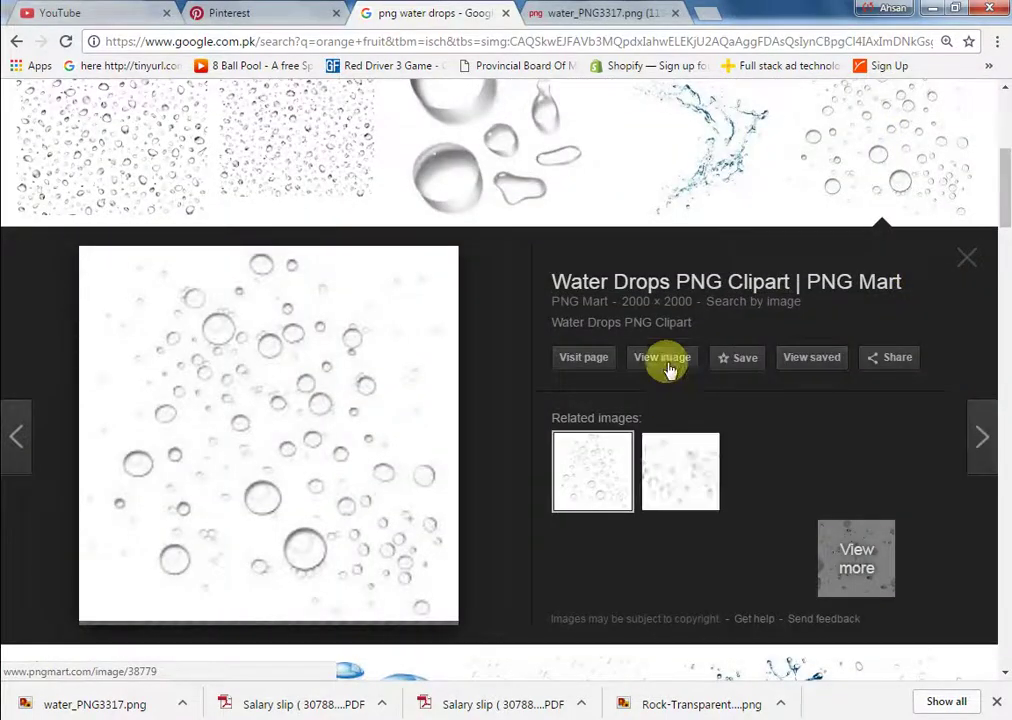
{"action": "left_click", "coordinate": [664, 358]}
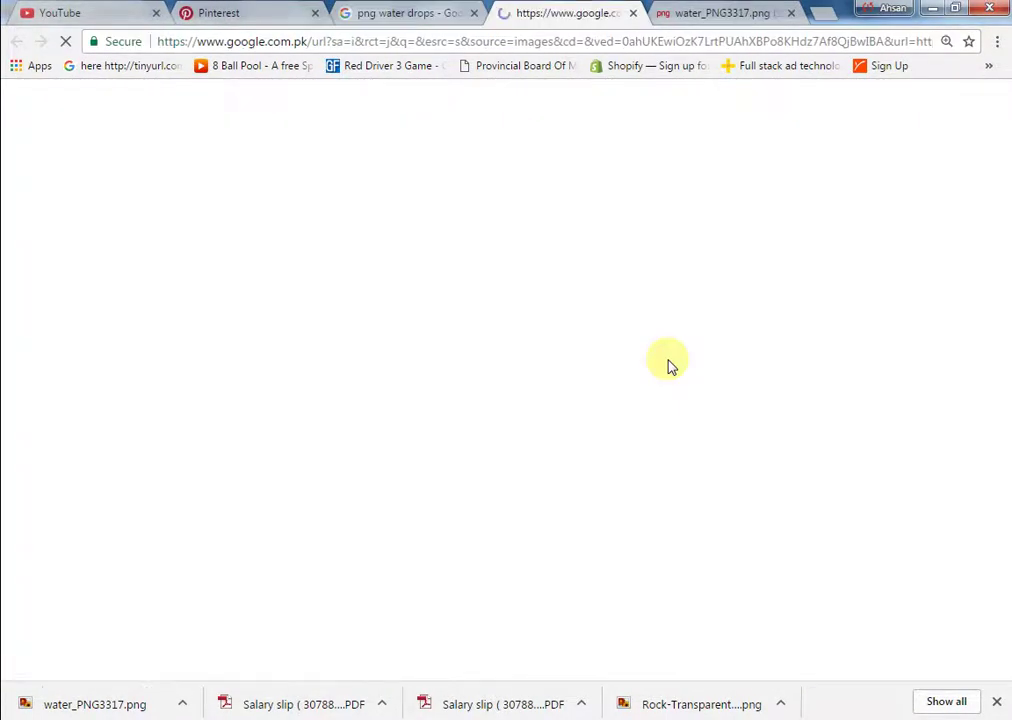
{"action": "left_click", "coordinate": [447, 12]}
{"action": "scroll", "coordinate": [678, 300], "scroll_direction": "down", "scroll_amount": 4}
{"action": "scroll", "coordinate": [680, 301], "scroll_direction": "up", "scroll_amount": 4}
{"action": "left_click", "coordinate": [598, 9]}
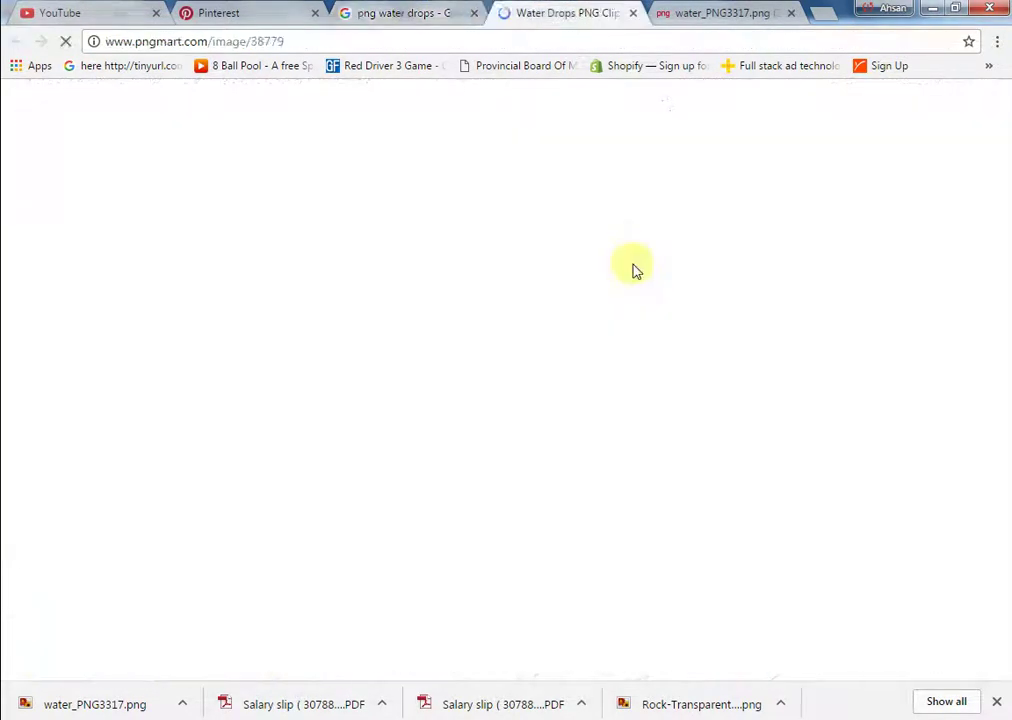
Step: Close the Pngimg drops page and save the PNG Mart image as Water-Drops-PNG-Clipart.png in the Most Important Files folder
{"action": "left_click", "coordinate": [735, 17]}
{"action": "left_click", "coordinate": [790, 13]}
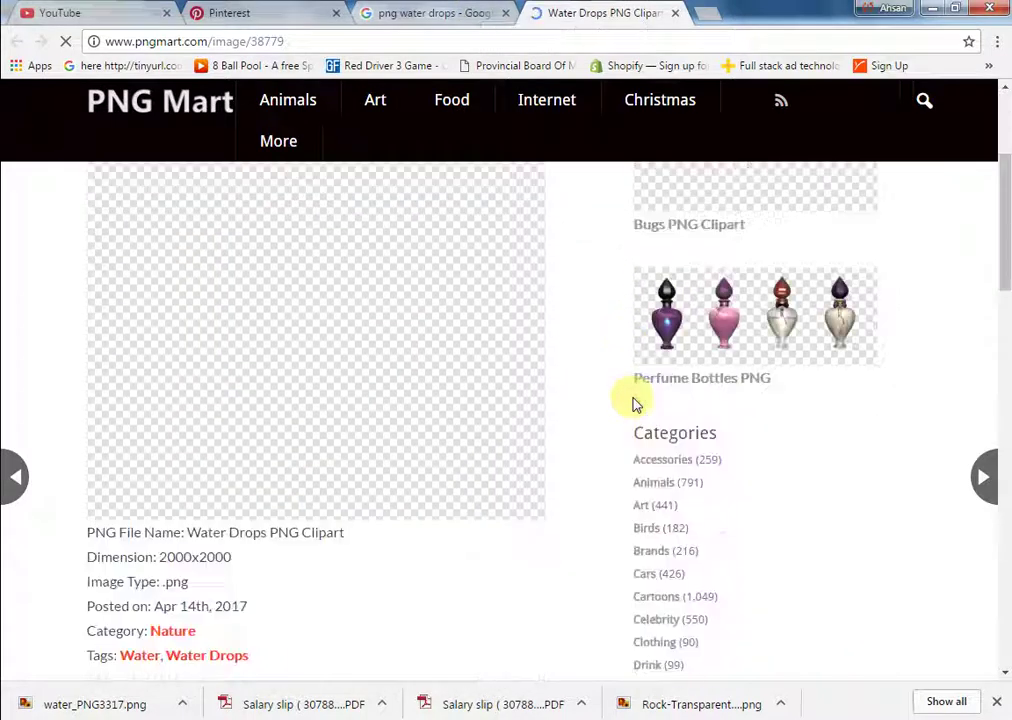
{"action": "left_click", "coordinate": [305, 353]}
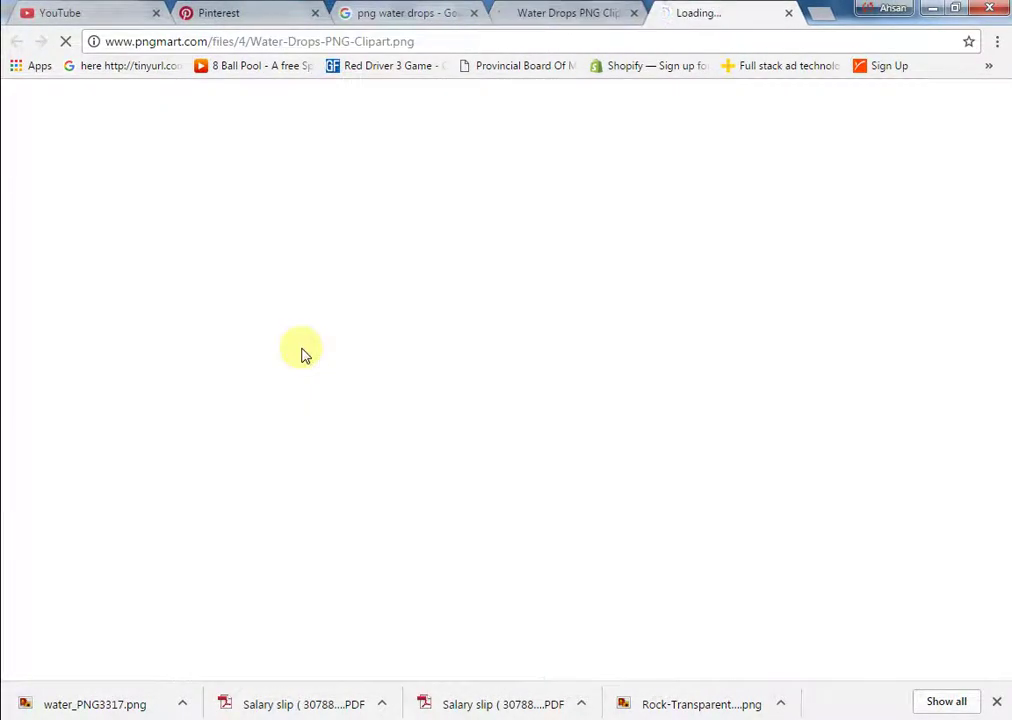
{"action": "left_click", "coordinate": [590, 12]}
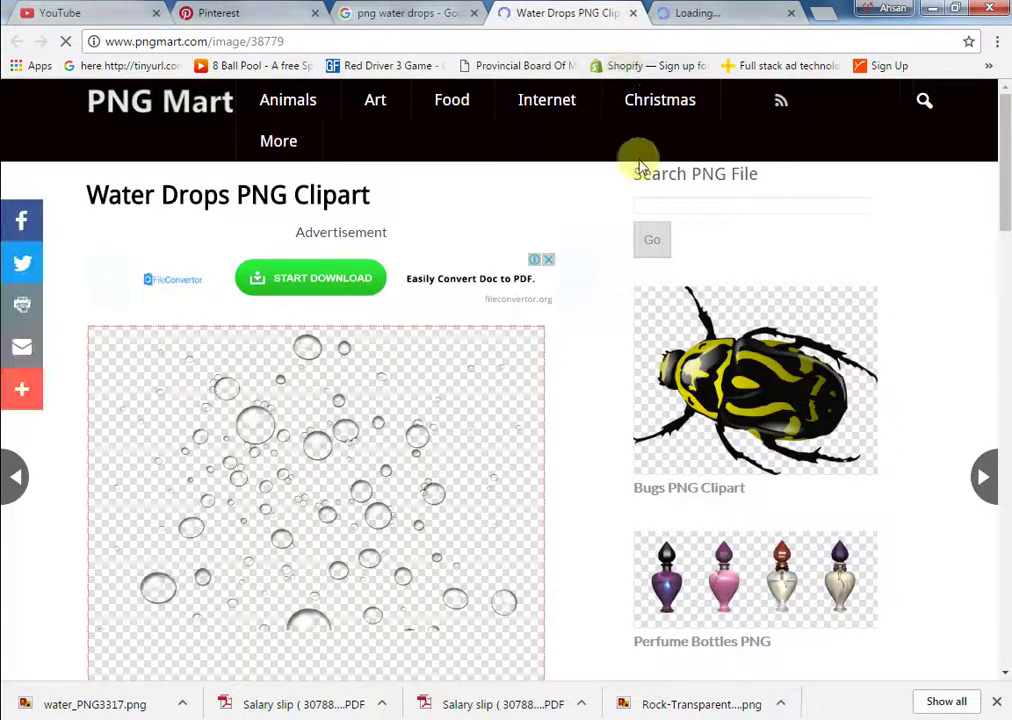
{"action": "scroll", "coordinate": [393, 296], "scroll_direction": "down", "scroll_amount": 3}
{"action": "right_click", "coordinate": [390, 298]}
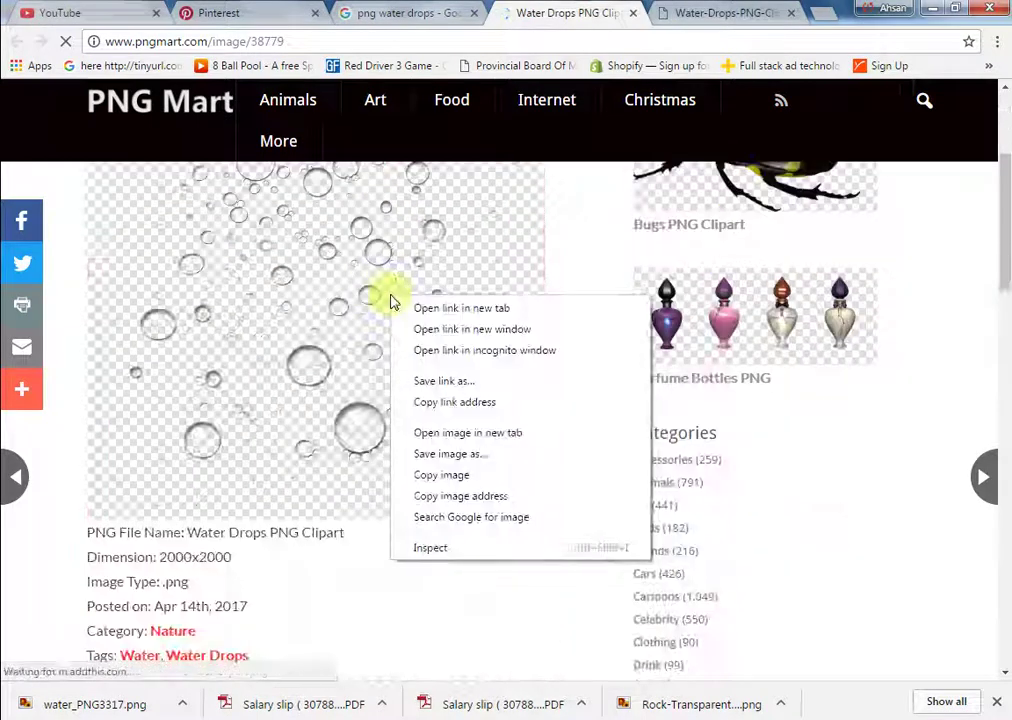
{"action": "left_click", "coordinate": [441, 452]}
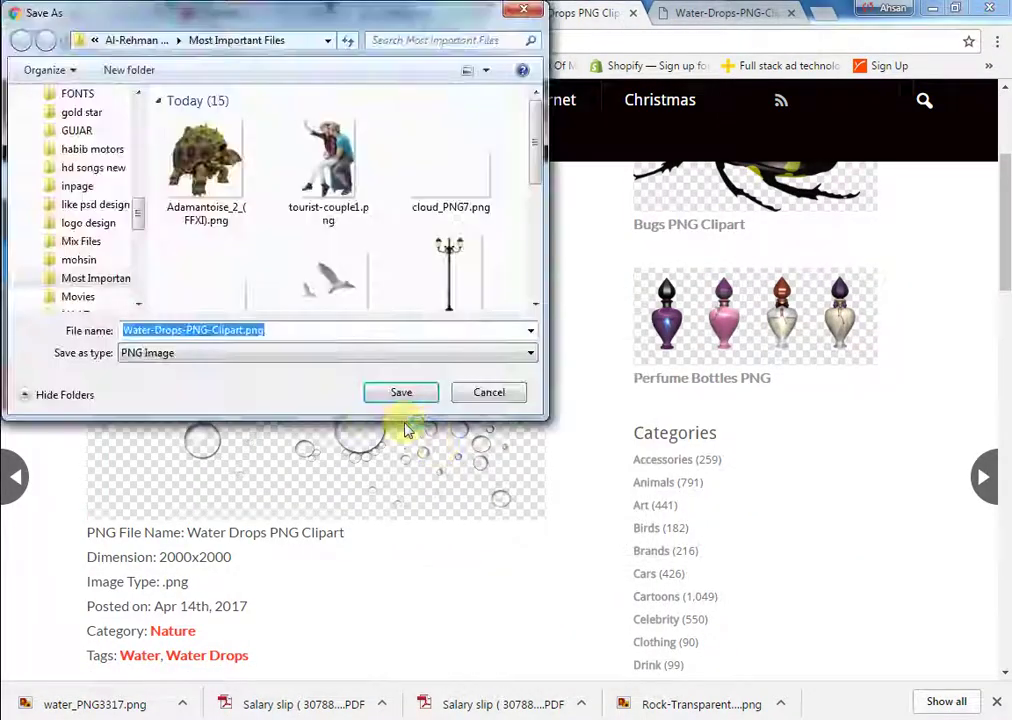
{"action": "left_click", "coordinate": [412, 398]}
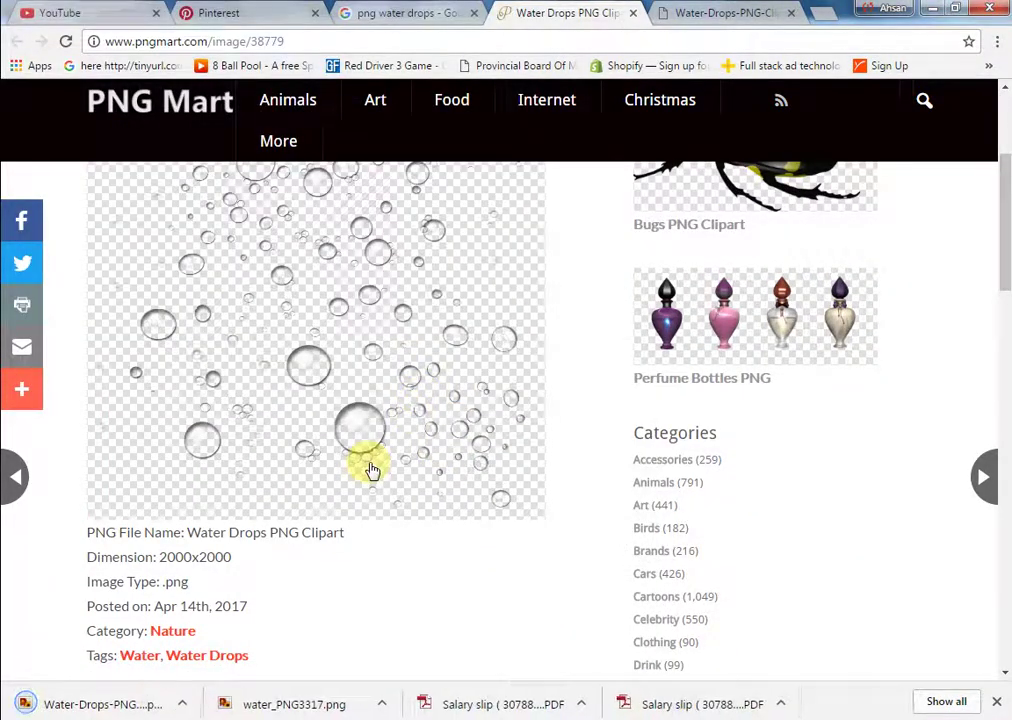
Step: Try bringing the saved PNG Mart water drops clipart into the CorelDRAW drawing, and delete the imported image
{"action": "right_click", "coordinate": [113, 706]}
{"action": "left_click", "coordinate": [140, 662]}
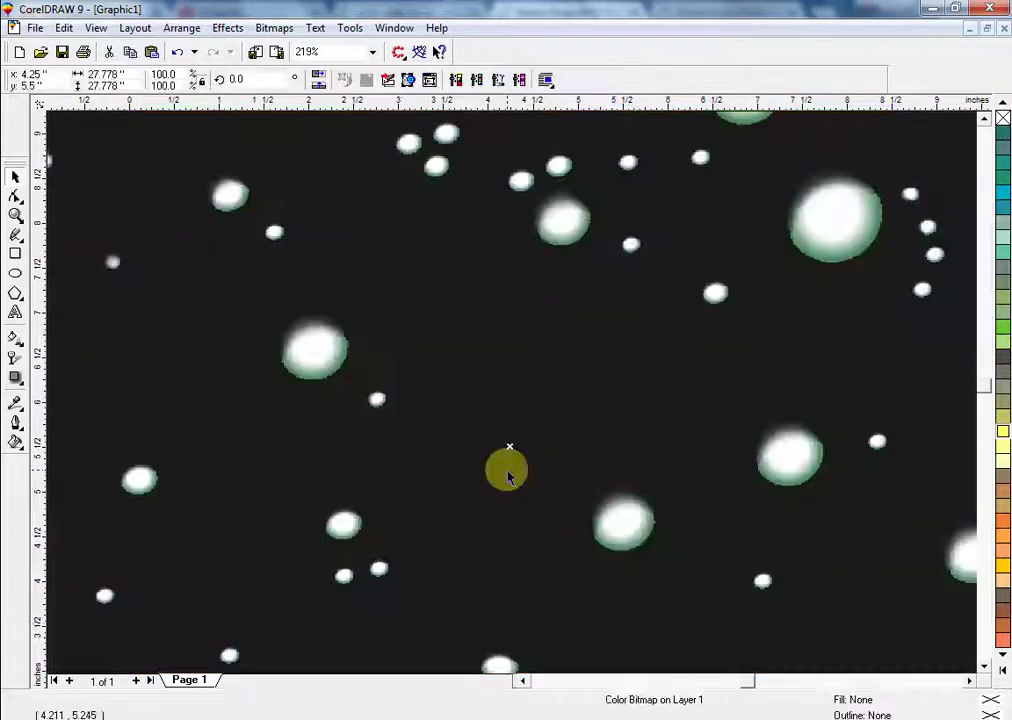
{"action": "key", "text": "Delete"}
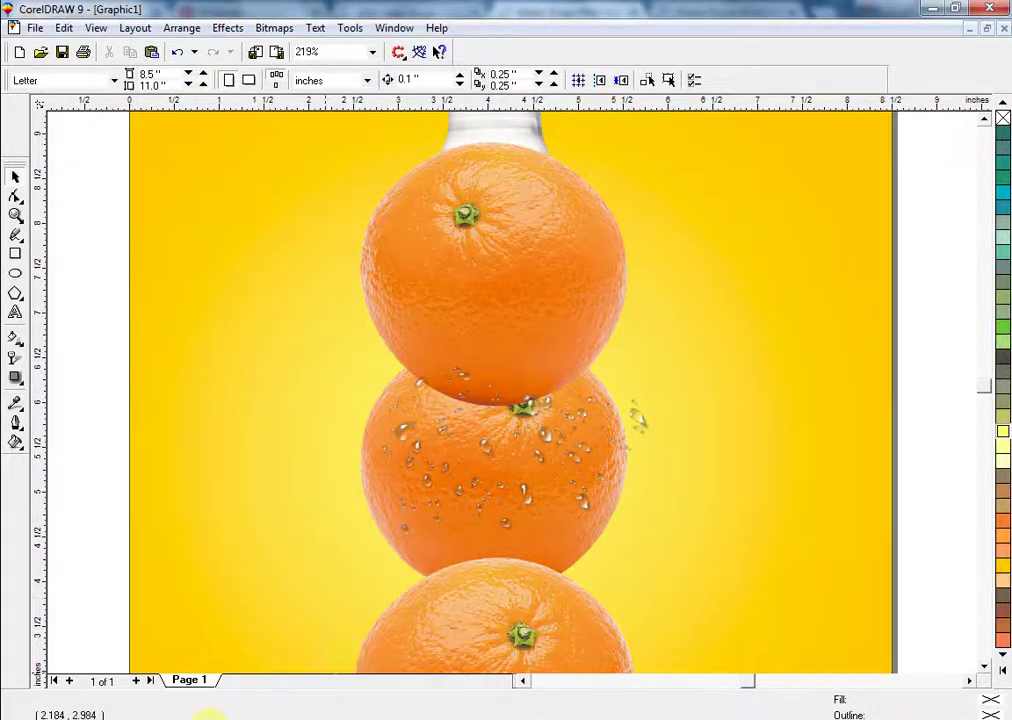
Step: Adjust the water drops image on the middle orange to brightness 49, contrast 3 and intensity 32
{"action": "left_click", "coordinate": [545, 440]}
{"action": "key", "text": "shift+F2"}
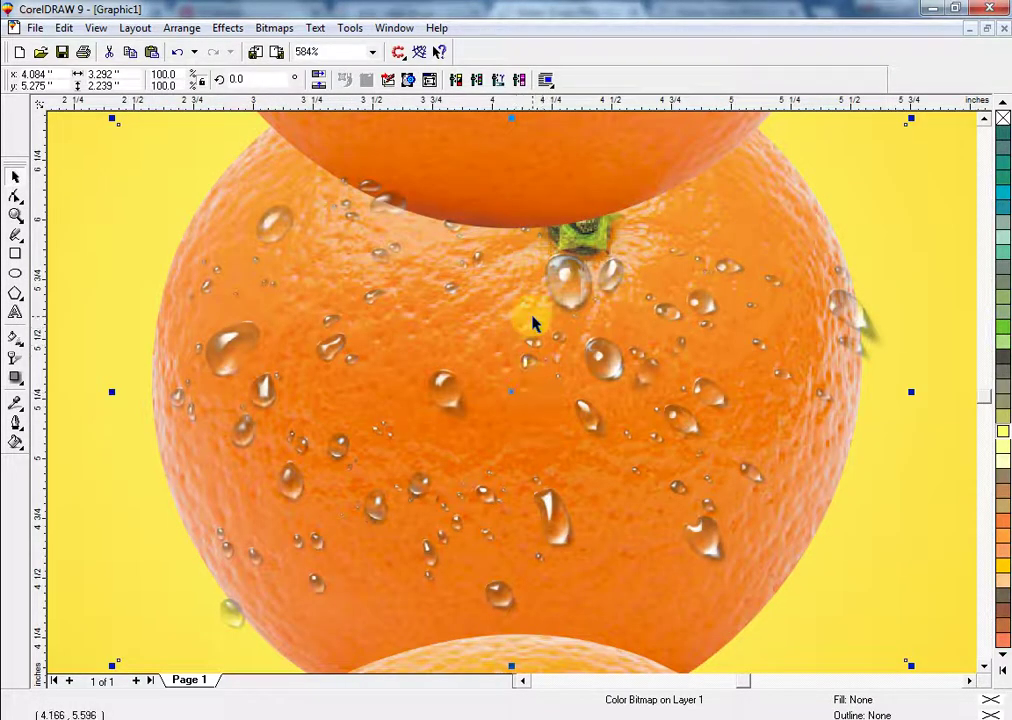
{"action": "left_click", "coordinate": [238, 28]}
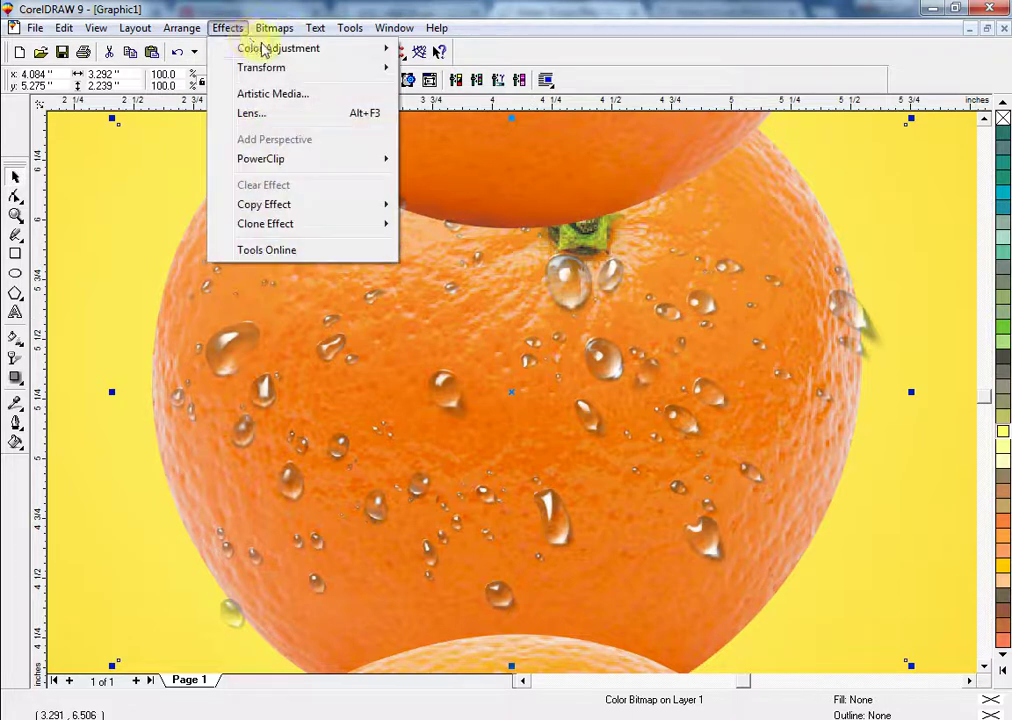
{"action": "mouse_move", "coordinate": [264, 50]}
{"action": "left_click", "coordinate": [455, 110]}
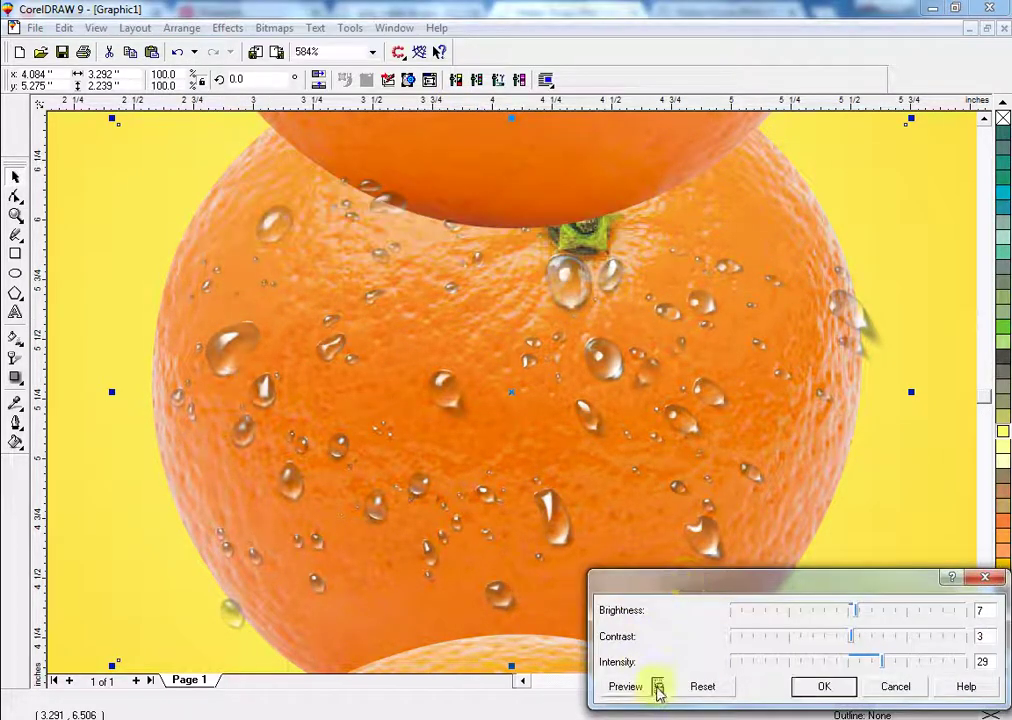
{"action": "left_click", "coordinate": [907, 611]}
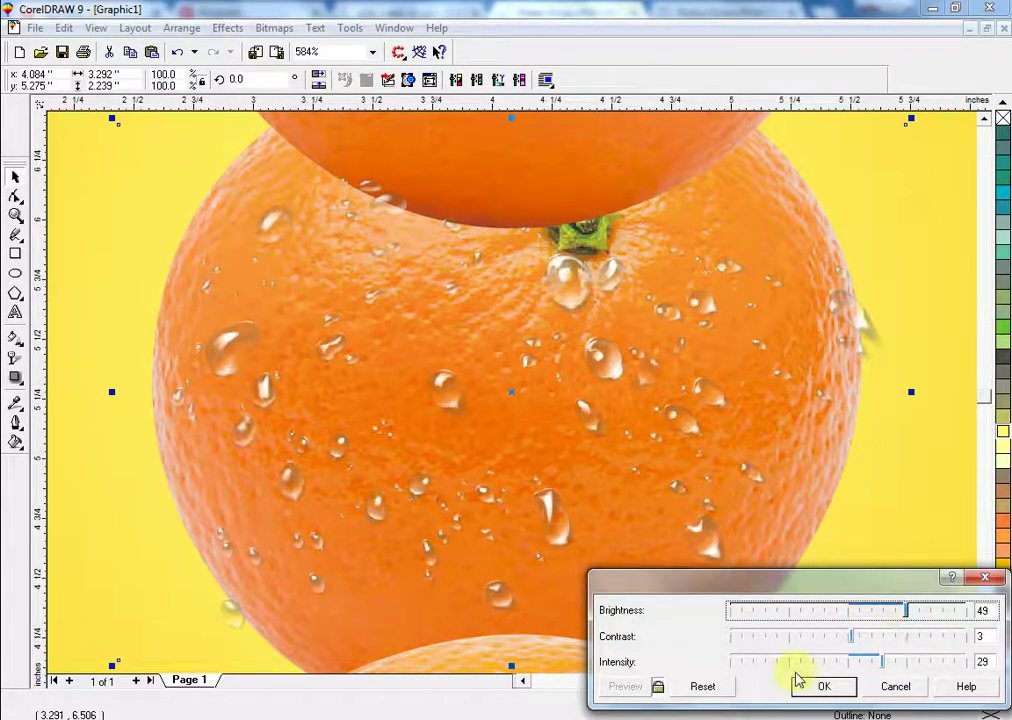
{"action": "left_click", "coordinate": [803, 662]}
{"action": "left_click_drag", "start_coordinate": [801, 660], "coordinate": [813, 662]}
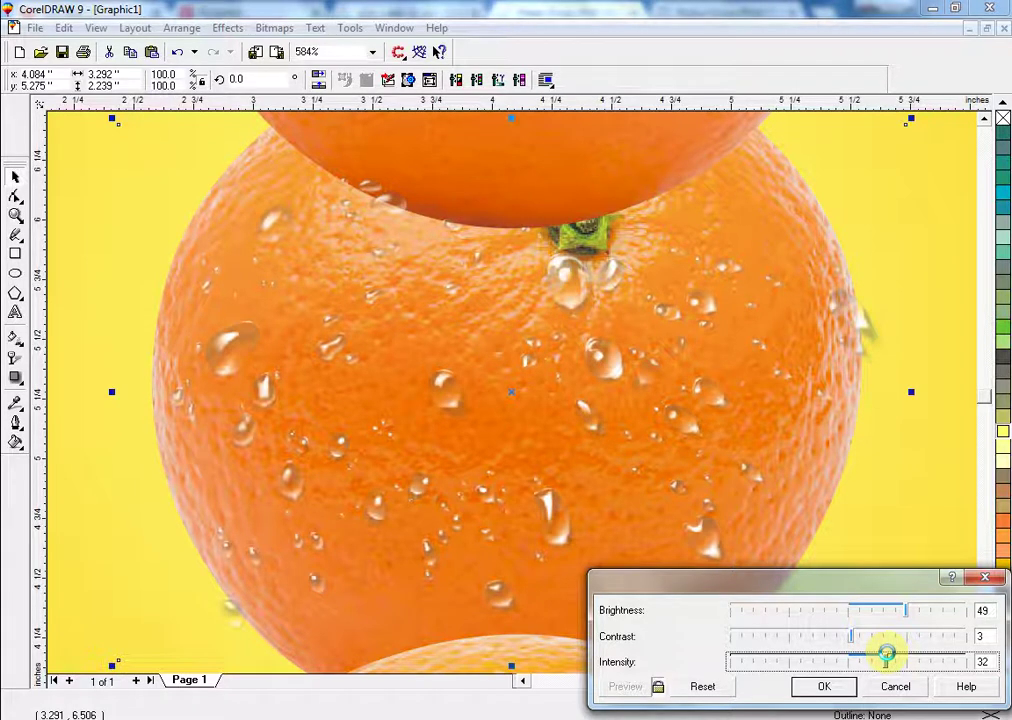
{"action": "left_click", "coordinate": [825, 686]}
{"action": "key", "text": "F3"}
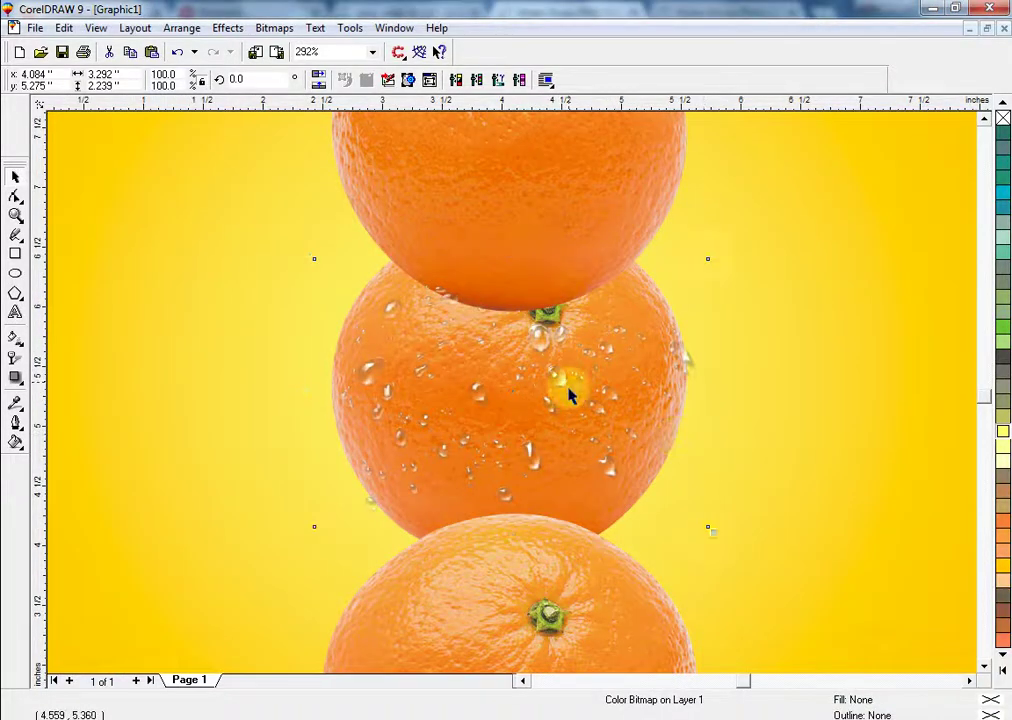
Step: Shrink the water drops image to about 3.05 by 2.08 inches and shift it lower on the middle orange
{"action": "left_click_drag", "start_coordinate": [716, 264], "coordinate": [666, 293]}
{"action": "left_click_drag", "start_coordinate": [549, 395], "coordinate": [549, 420]}
{"action": "left_click_drag", "start_coordinate": [663, 314], "coordinate": [709, 288]}
{"action": "key", "text": "ctrl+z"}
{"action": "left_click", "coordinate": [556, 387]}
{"action": "left_click_drag", "start_coordinate": [546, 366], "coordinate": [544, 357]}
{"action": "key", "text": "shift+F2"}
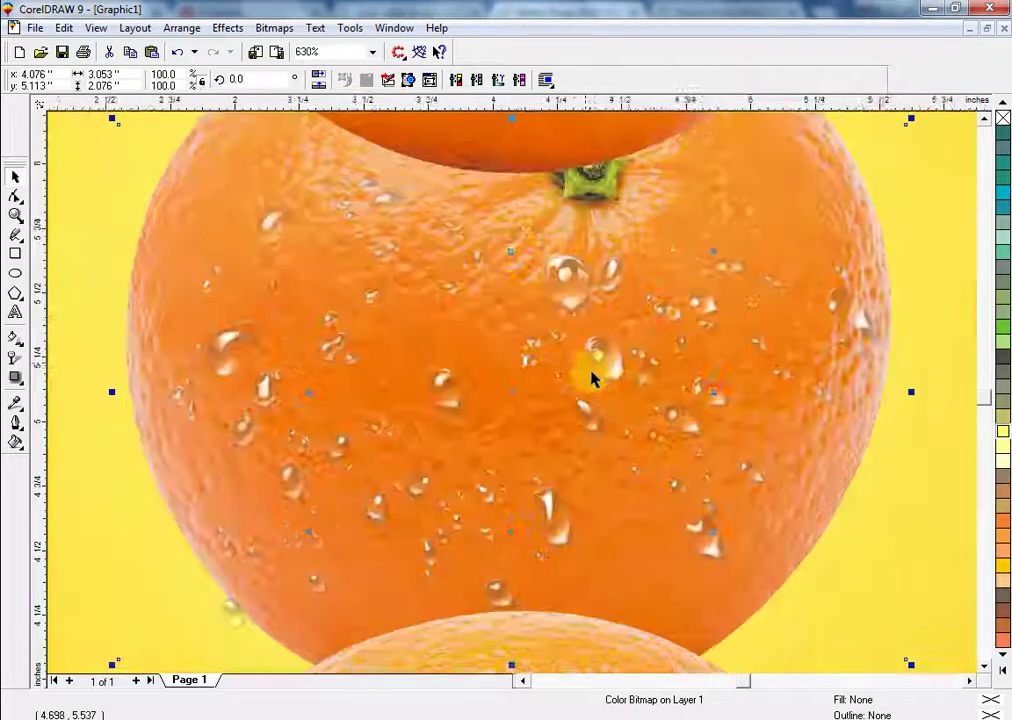
Step: Check the drops against the whole bottle and delete the water drops image from the middle orange
{"action": "key", "text": "F3"}
{"action": "key", "text": "F3"}
{"action": "key", "text": "F3"}
{"action": "key", "text": "Escape"}
{"action": "left_click_drag", "start_coordinate": [772, 548], "coordinate": [368, 204]}
{"action": "key", "text": "shift+F2"}
{"action": "key", "text": "Escape"}
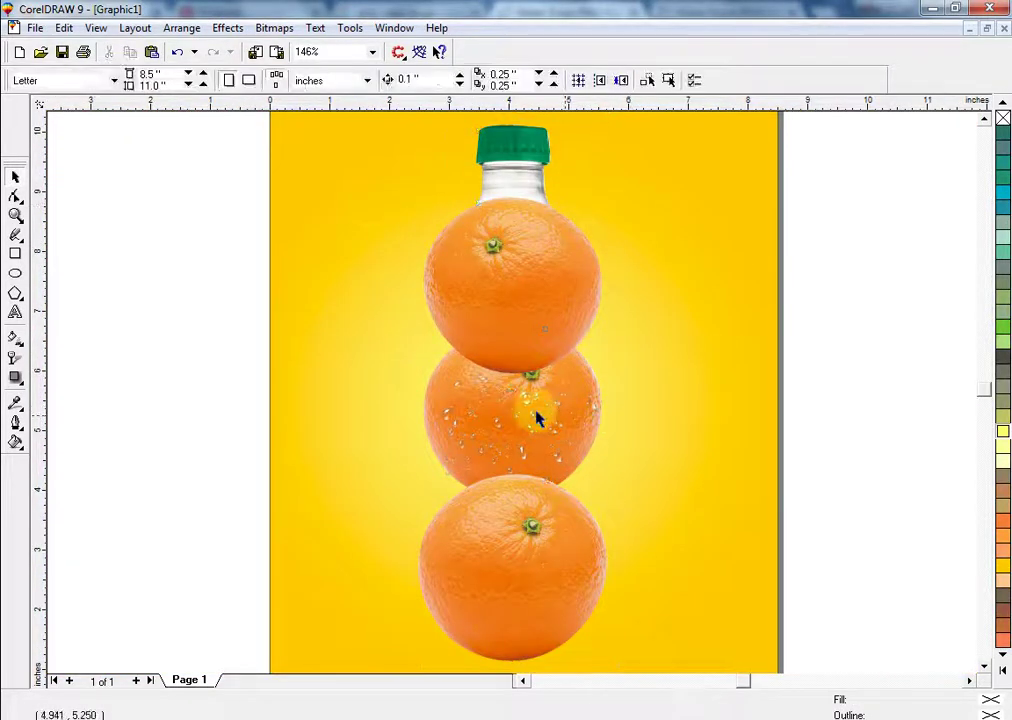
{"action": "left_click", "coordinate": [533, 412]}
{"action": "key", "text": "Delete"}
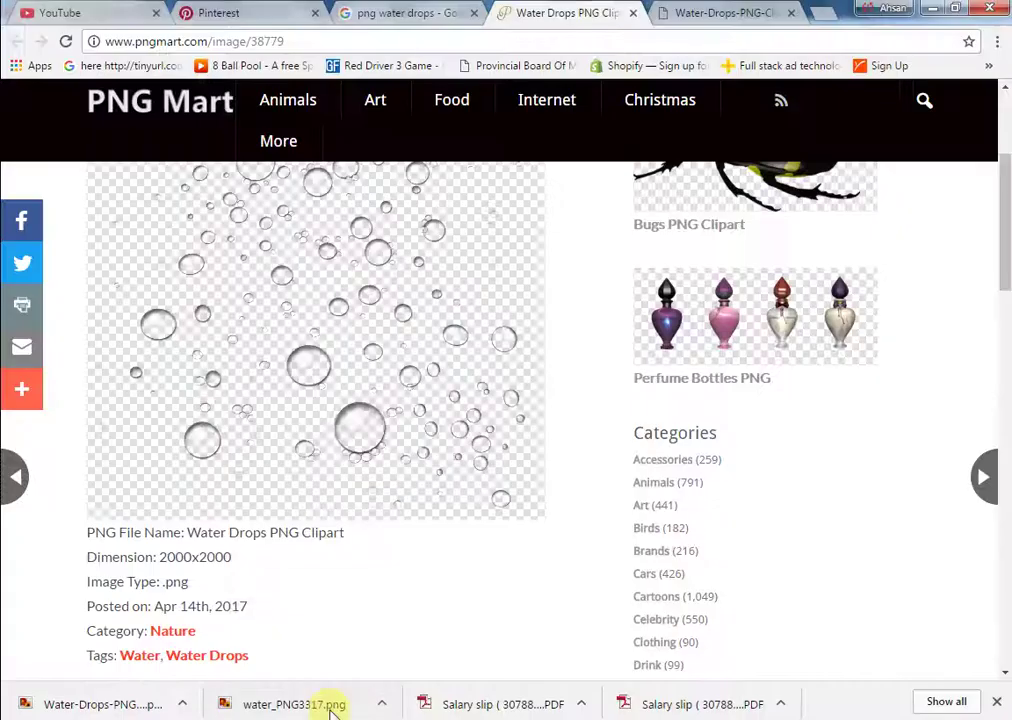
Step: Look through the Google image results in Chrome for a different water drops picture
{"action": "left_click", "coordinate": [429, 12]}
{"action": "left_click", "coordinate": [672, 15]}
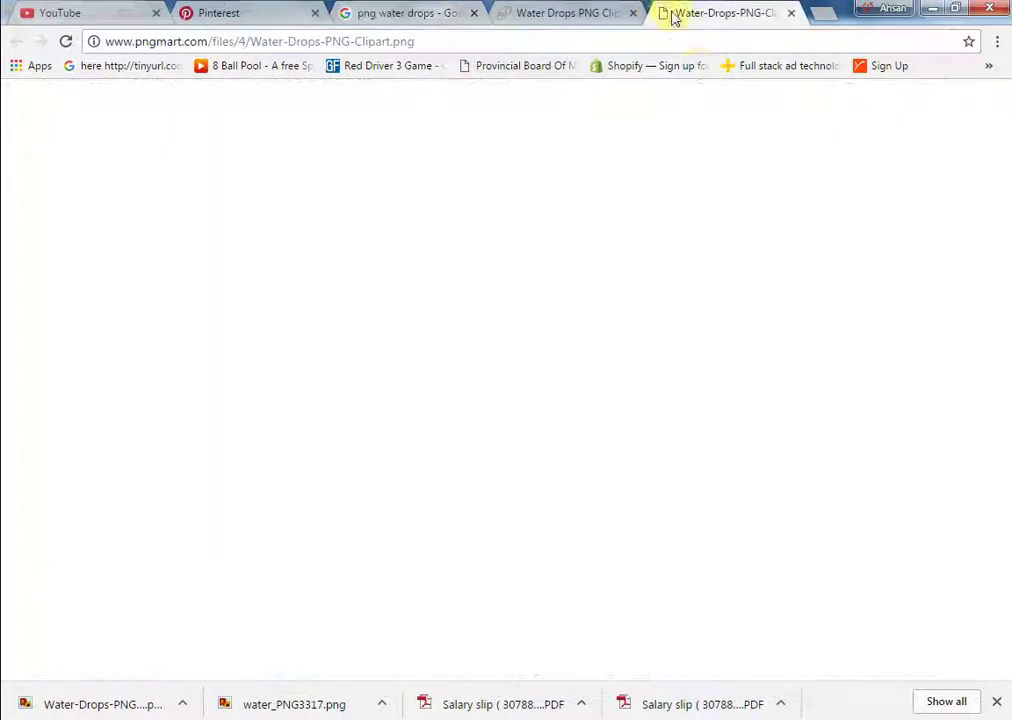
{"action": "left_click", "coordinate": [412, 14]}
{"action": "scroll", "coordinate": [592, 312], "scroll_direction": "down", "scroll_amount": 4}
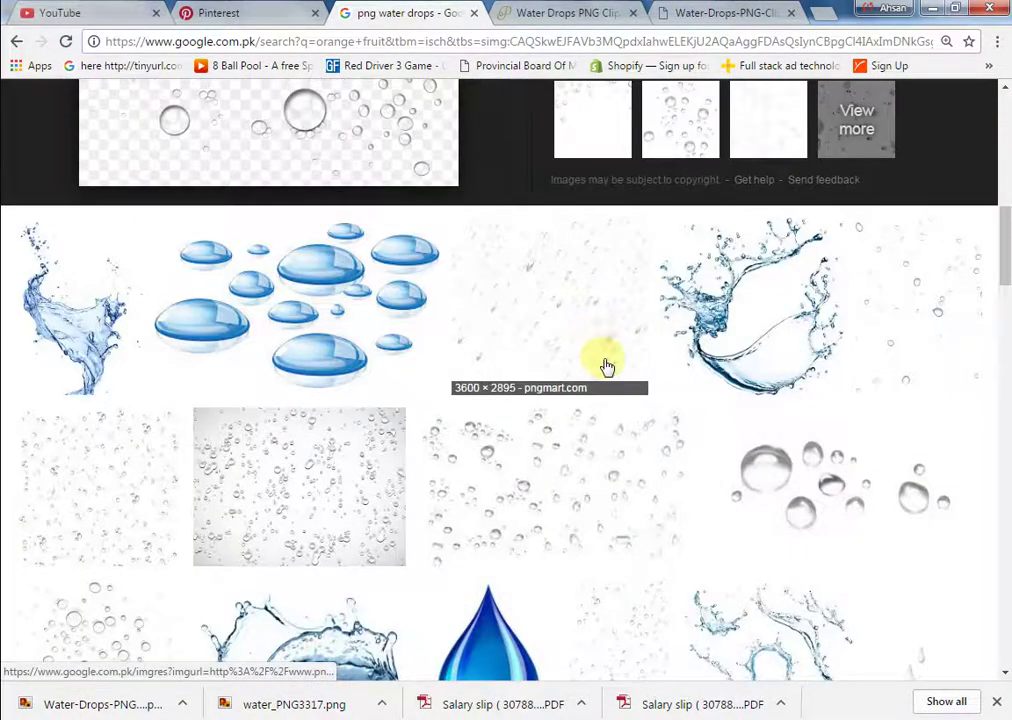
{"action": "scroll", "coordinate": [607, 366], "scroll_direction": "up", "scroll_amount": 6}
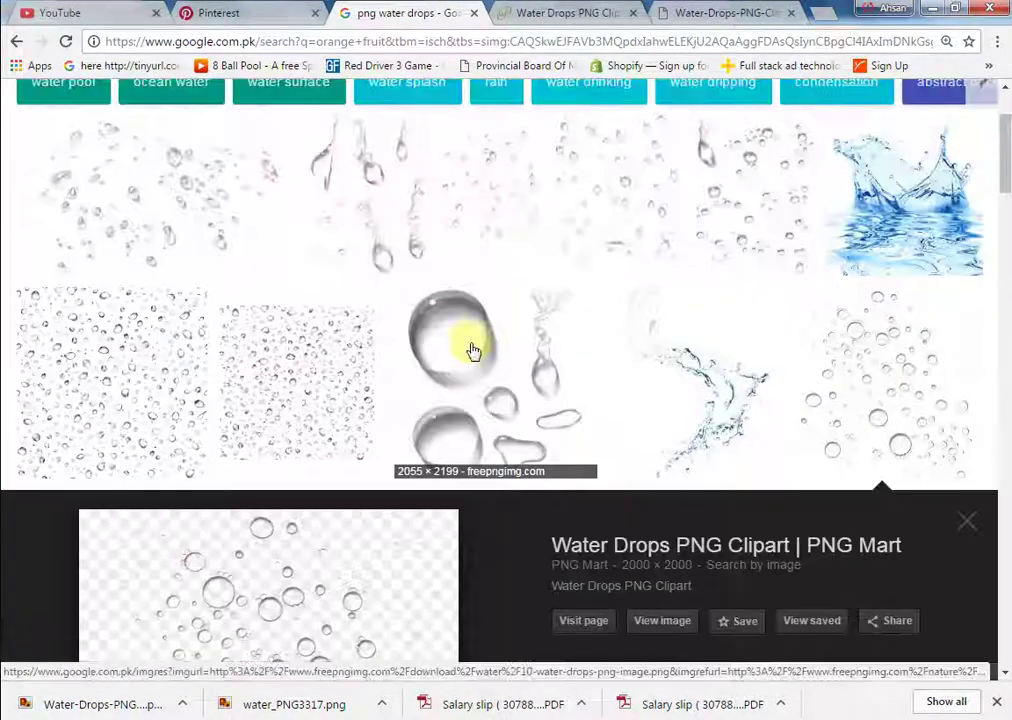
{"action": "left_click", "coordinate": [405, 190]}
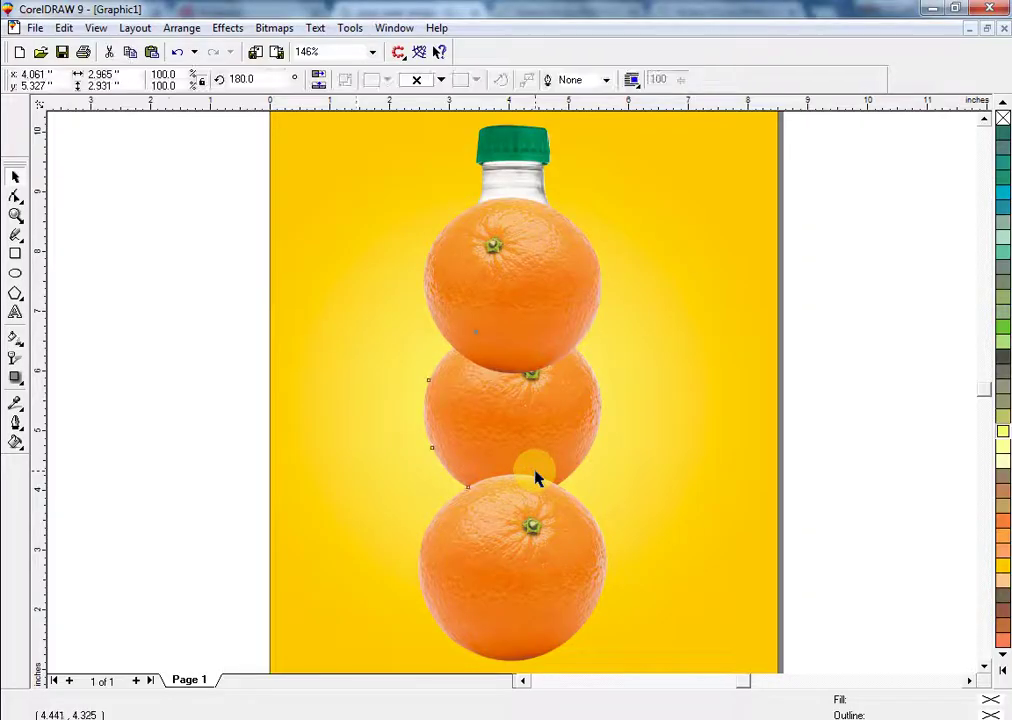
Step: Back in CorelDRAW, place a copy of the Fanta cap and neck beside the page and extract its PowerClip contents
{"action": "left_click", "coordinate": [355, 361]}
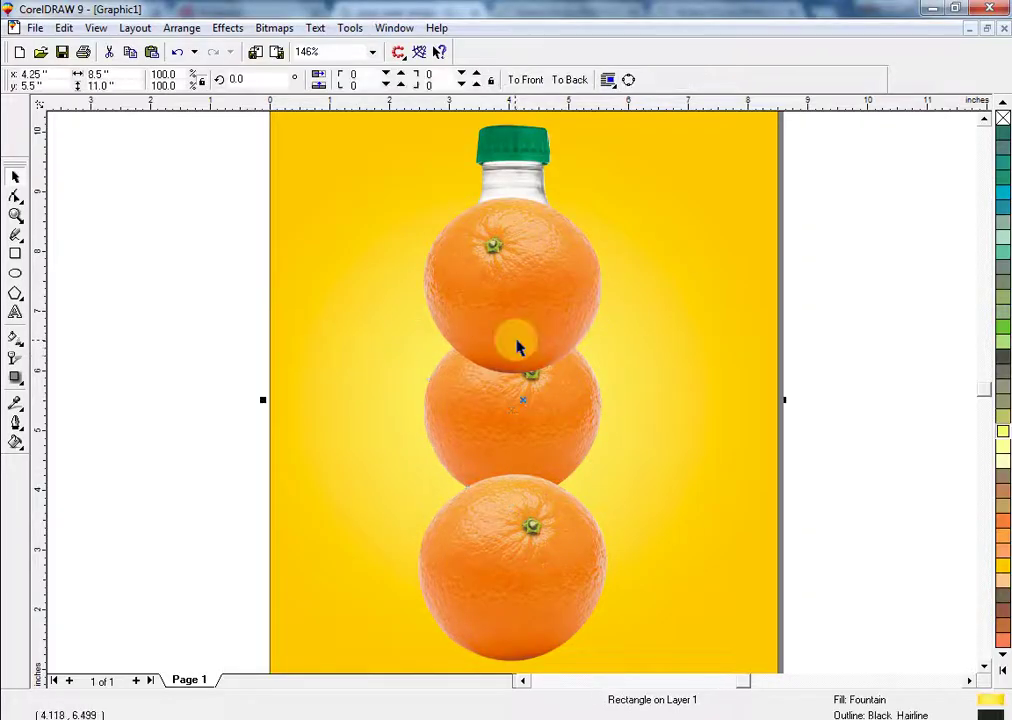
{"action": "key", "text": "F3"}
{"action": "key", "text": "Escape"}
{"action": "left_click_drag", "start_coordinate": [511, 261], "coordinate": [255, 265]}
{"action": "key", "text": "ctrl+z"}
{"action": "left_click_drag", "start_coordinate": [495, 285], "coordinate": [226, 280]}
{"action": "key", "text": "ctrl+z"}
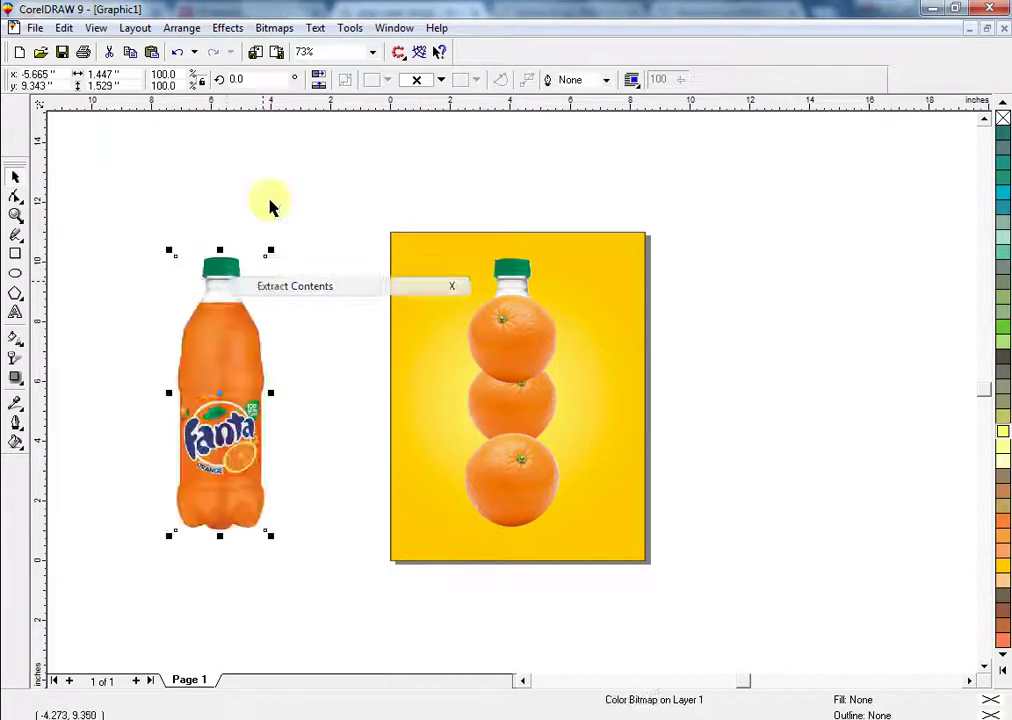
{"action": "left_click", "coordinate": [268, 201]}
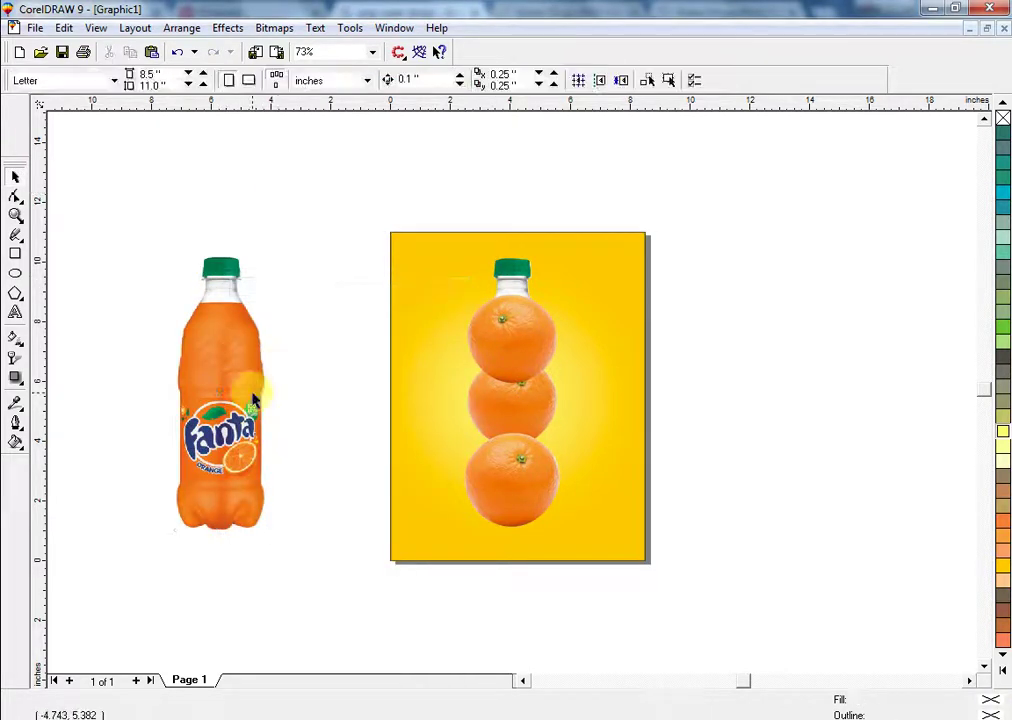
Step: Draw a rectangle about 2.68 by 2.71 inches around the Fanta label on the extracted bottle
{"action": "left_click", "coordinate": [15, 215]}
{"action": "left_click_drag", "start_coordinate": [156, 361], "coordinate": [285, 515]}
{"action": "left_click", "coordinate": [15, 254]}
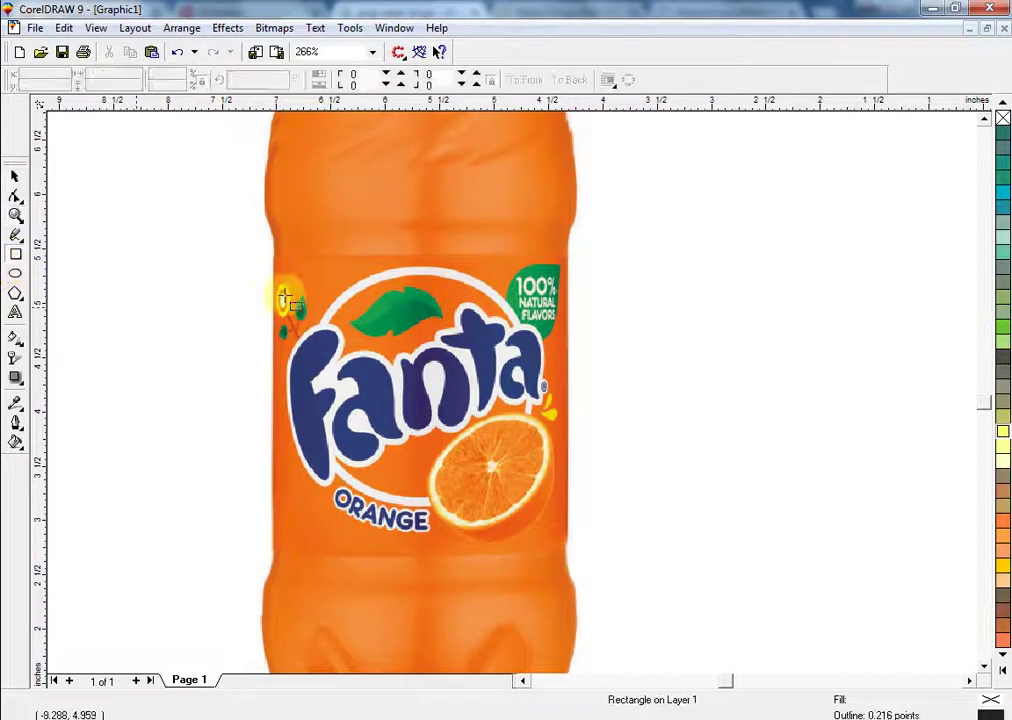
{"action": "left_click_drag", "start_coordinate": [274, 257], "coordinate": [566, 549]}
Step: Convert the label rectangle to curves and bow its lower edge slightly downward to follow the bottle
{"action": "left_click", "coordinate": [15, 196]}
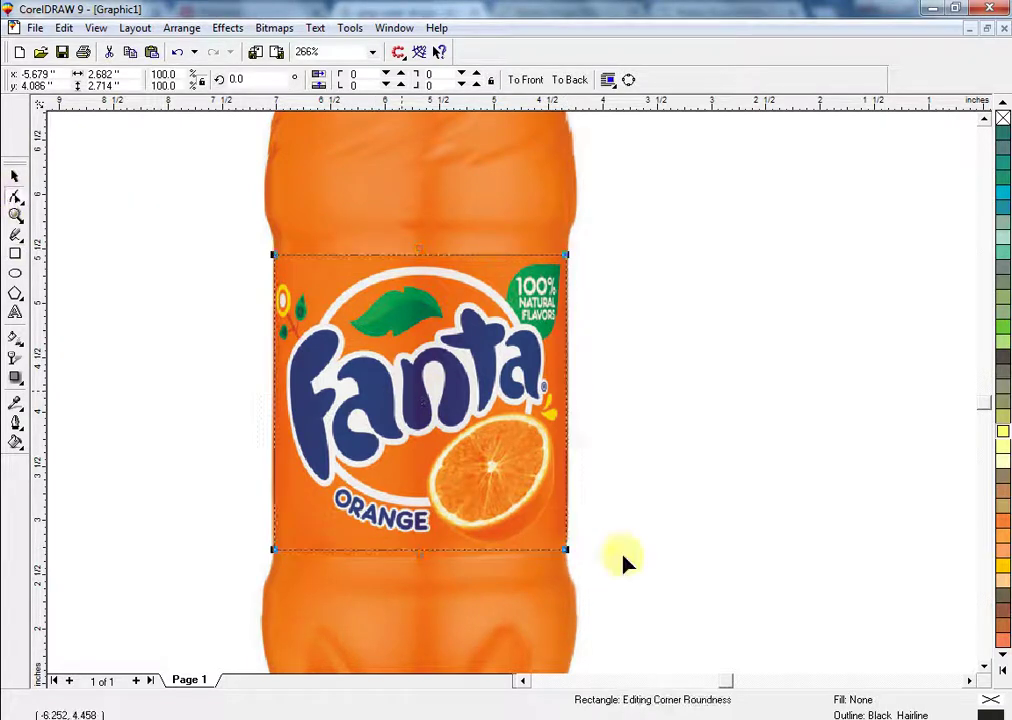
{"action": "key", "text": "ctrl+q"}
{"action": "left_click_drag", "start_coordinate": [221, 199], "coordinate": [691, 596]}
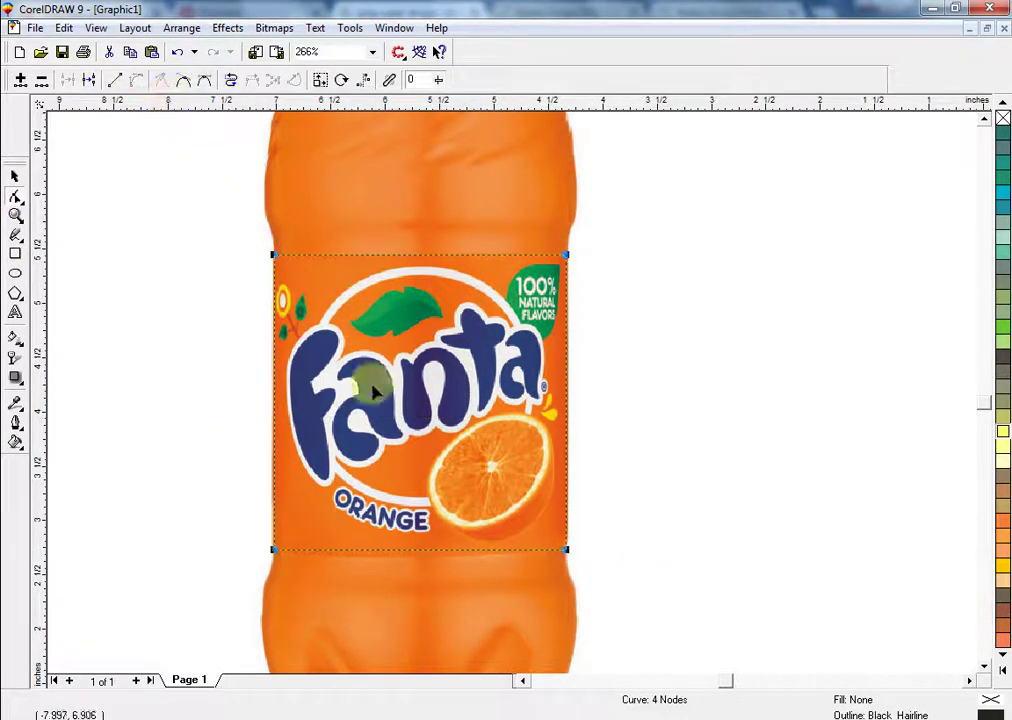
{"action": "left_click_drag", "start_coordinate": [415, 560], "coordinate": [413, 561]}
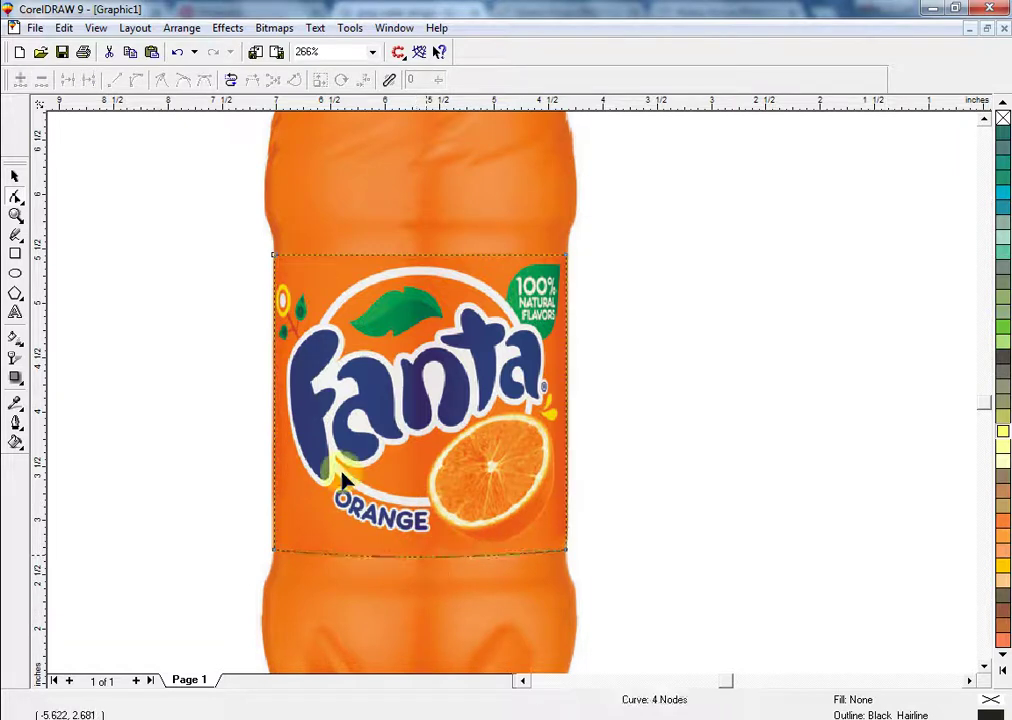
Step: PowerClip the Fanta bottle image inside the label shape and remove the shape's outline
{"action": "left_click", "coordinate": [15, 176]}
{"action": "key", "text": "alt+c"}
{"action": "key", "text": "w"}
{"action": "key", "text": "p"}
{"action": "left_click", "coordinate": [342, 255]}
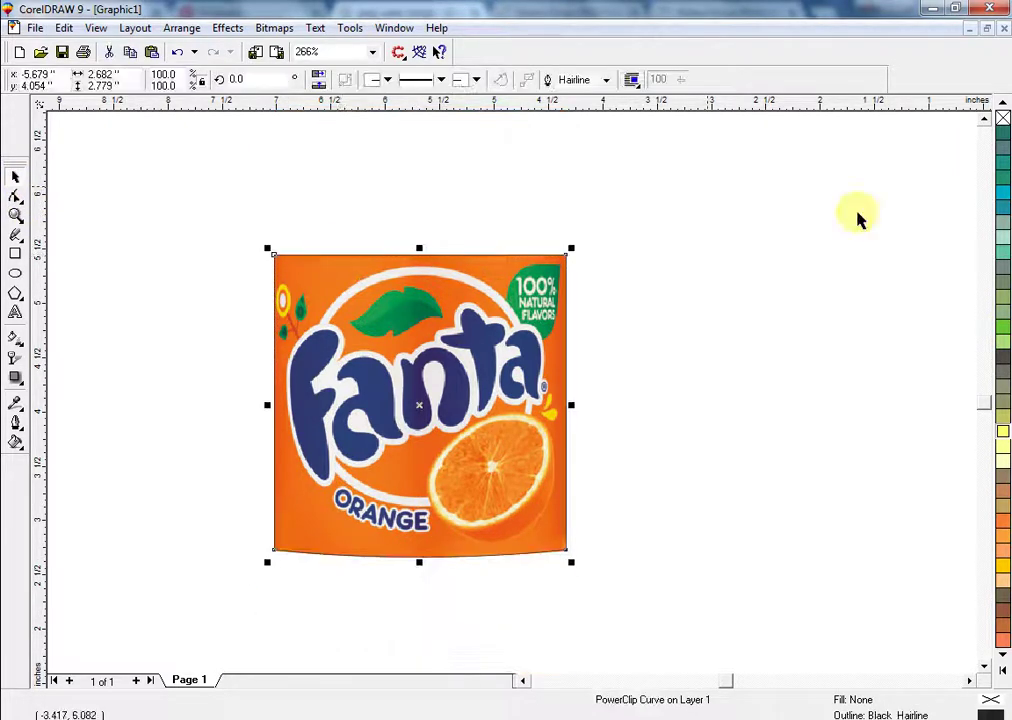
{"action": "right_click", "coordinate": [1002, 119]}
Step: Centre the Fanta label horizontally on the middle orange and raise it about 1 inch to cover that orange
{"action": "key", "text": "F4"}
{"action": "left_click", "coordinate": [691, 404], "text": "shift"}
{"action": "key", "text": "c"}
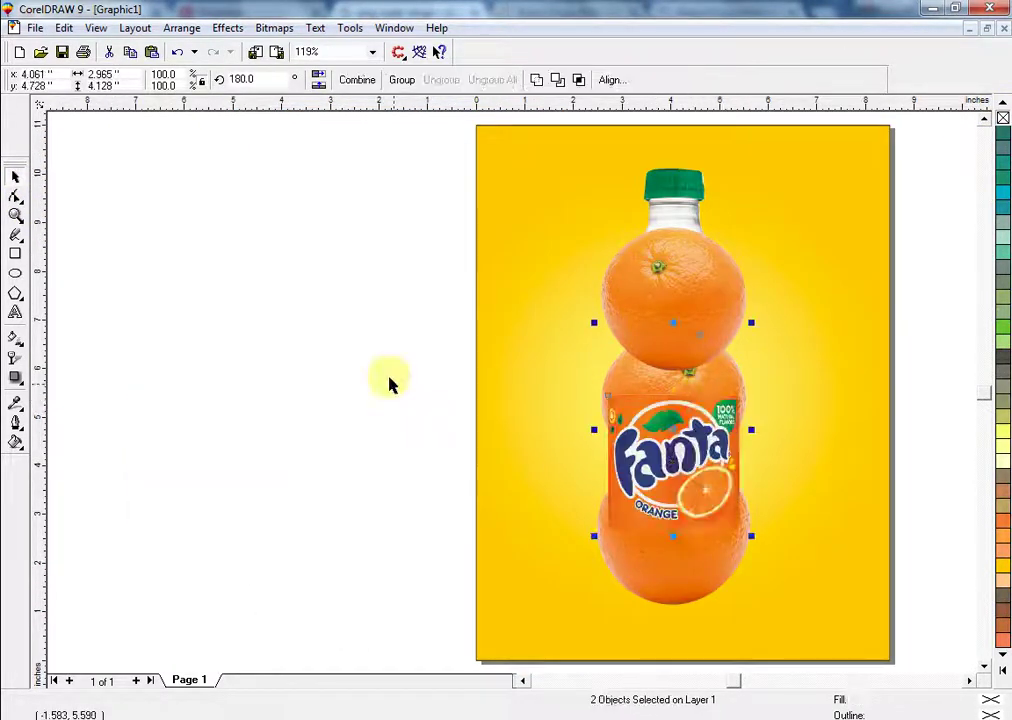
{"action": "left_click", "coordinate": [389, 380]}
{"action": "left_click", "coordinate": [644, 399]}
{"action": "key", "text": "Up"}
{"action": "key", "text": "Up"}
{"action": "key", "text": "Up"}
{"action": "key", "text": "Up"}
{"action": "key", "text": "Up"}
{"action": "key", "text": "Up"}
{"action": "key", "text": "Up"}
{"action": "key", "text": "Up"}
{"action": "key", "text": "Up"}
{"action": "key", "text": "Up"}
{"action": "key", "text": "Up"}
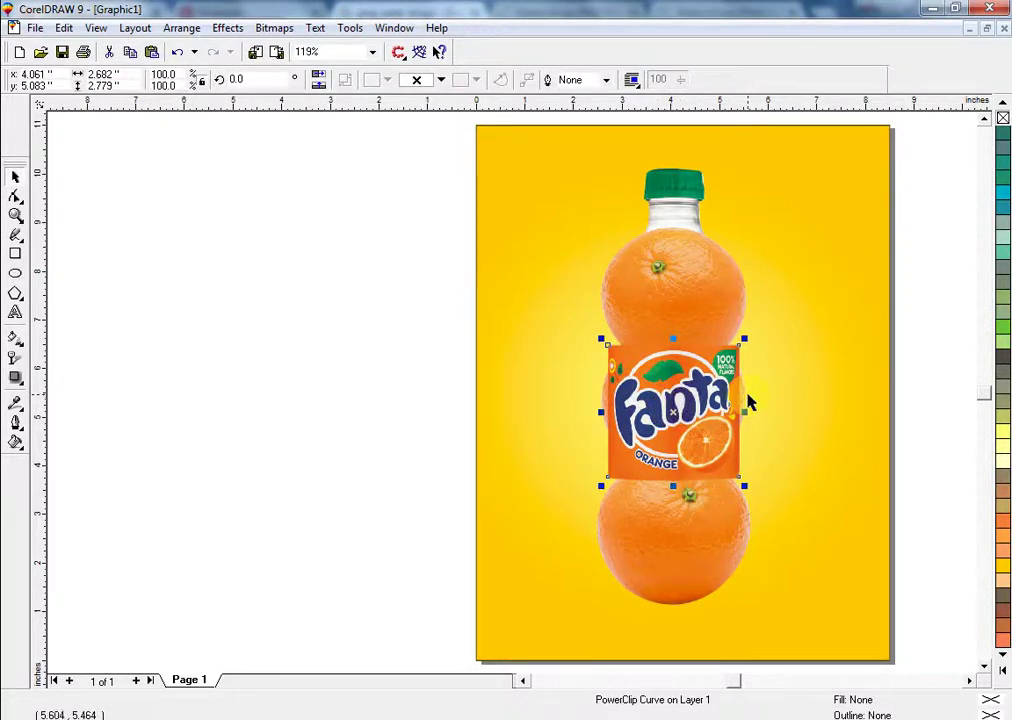
Step: Enlarge the middle orange around its centre to about 3.27 by 3.24 inches
{"action": "left_click", "coordinate": [762, 388]}
{"action": "left_click", "coordinate": [744, 391]}
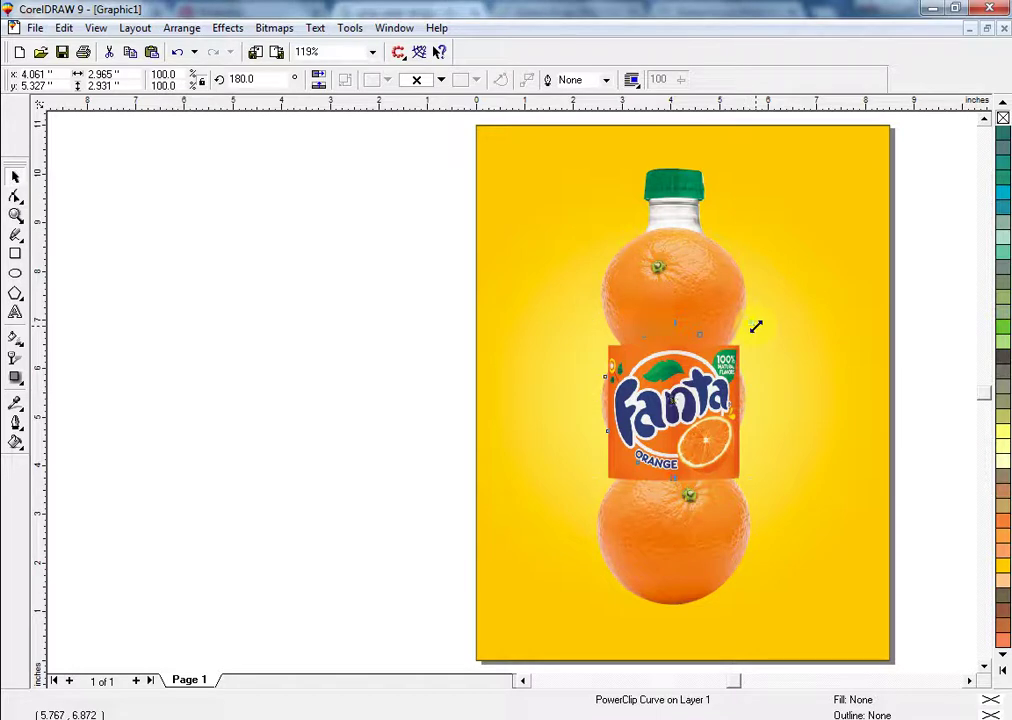
{"action": "left_click_drag", "start_coordinate": [756, 326], "coordinate": [773, 323]}
Step: Nudge the Fanta label slightly to the right over the middle orange
{"action": "left_click", "coordinate": [717, 394]}
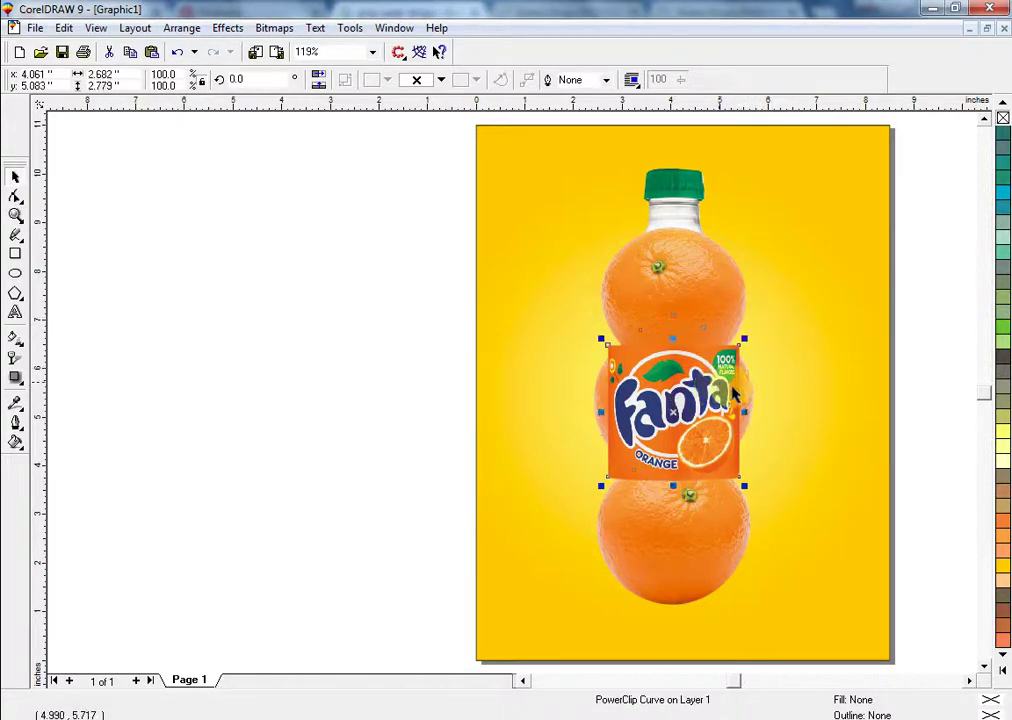
{"action": "key", "text": "Right"}
{"action": "key", "text": "Right"}
{"action": "key", "text": "Right"}
{"action": "key", "text": "Right"}
{"action": "key", "text": "Right"}
{"action": "key", "text": "Right"}
{"action": "key", "text": "Right"}
{"action": "key", "text": "Right"}
{"action": "key", "text": "Right"}
{"action": "left_click_drag", "start_coordinate": [700, 415], "coordinate": [696, 415]}
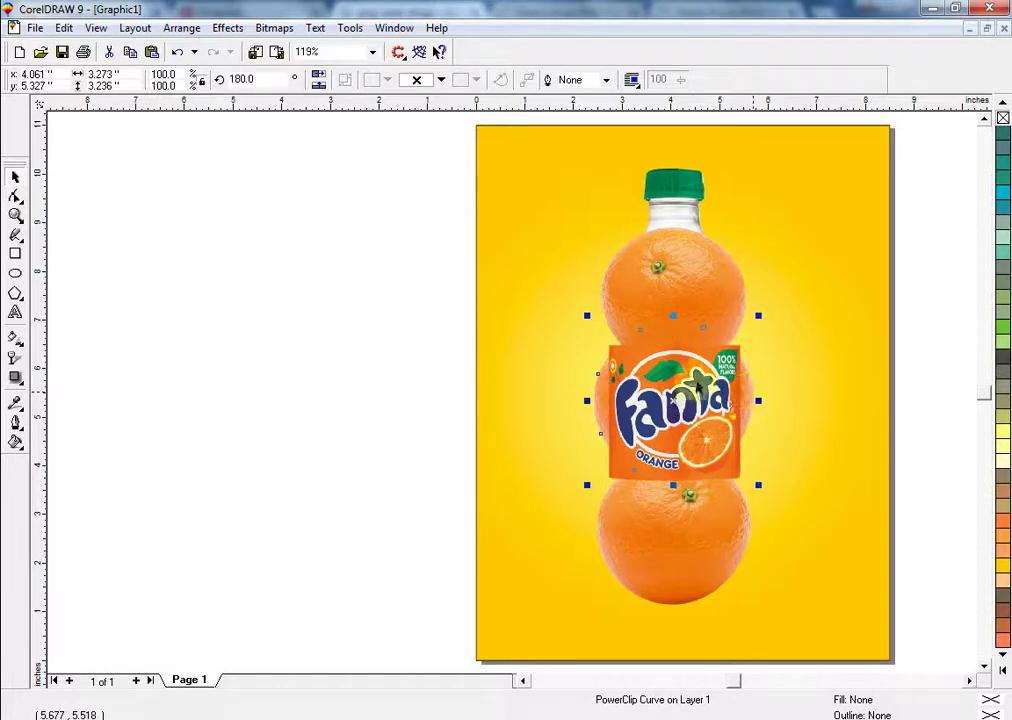
Step: Shrink the complete orange bottle with its cap and label and reposition it near the centre of the page
{"action": "left_click_drag", "start_coordinate": [460, 145], "coordinate": [746, 573]}
{"action": "left_click_drag", "start_coordinate": [664, 532], "coordinate": [671, 514]}
{"action": "key", "text": "shift+F2"}
{"action": "left_click", "coordinate": [620, 575]}
Step: Shrink the Fanta label to about 1.63 by 1.69 inches and position it over the middle orange
{"action": "left_click", "coordinate": [571, 419]}
{"action": "left_click_drag", "start_coordinate": [602, 338], "coordinate": [577, 363]}
{"action": "left_click_drag", "start_coordinate": [544, 427], "coordinate": [546, 419]}
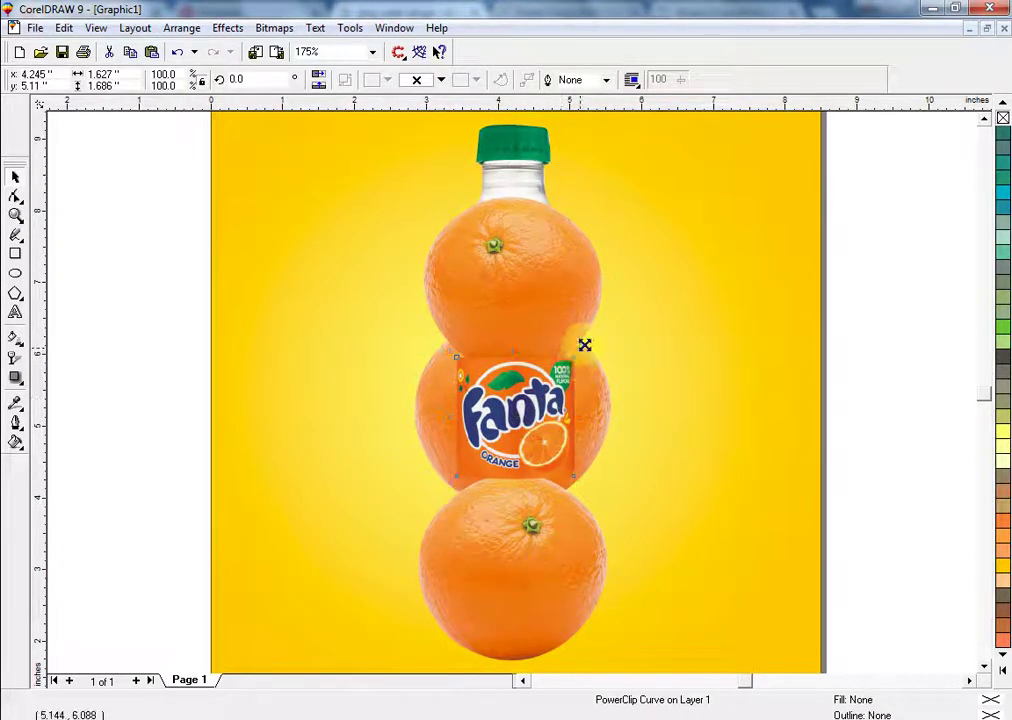
Step: Enlarge the Fanta label around its centre to about 2.12 by 2.19 inches
{"action": "key", "text": "shift+F2"}
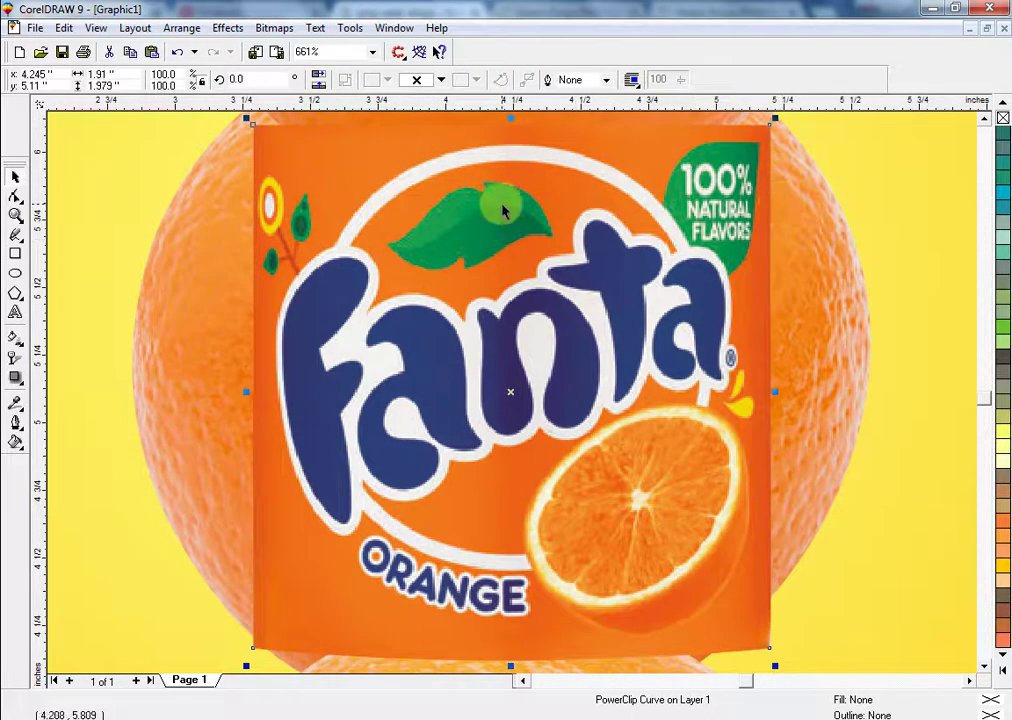
{"action": "key", "text": "F3"}
{"action": "left_click_drag", "start_coordinate": [651, 256], "coordinate": [663, 236]}
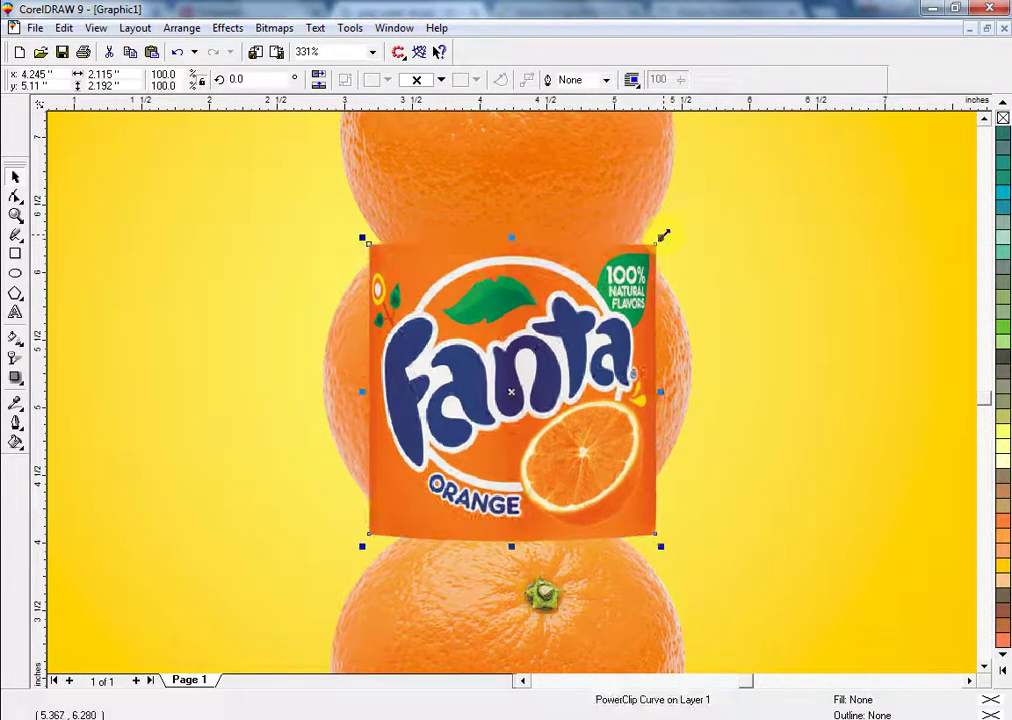
Step: Place the Fanta label inside the middle orange and bring that orange to the front
{"action": "left_click", "coordinate": [678, 352]}
{"action": "key", "text": "shift+Page_Up"}
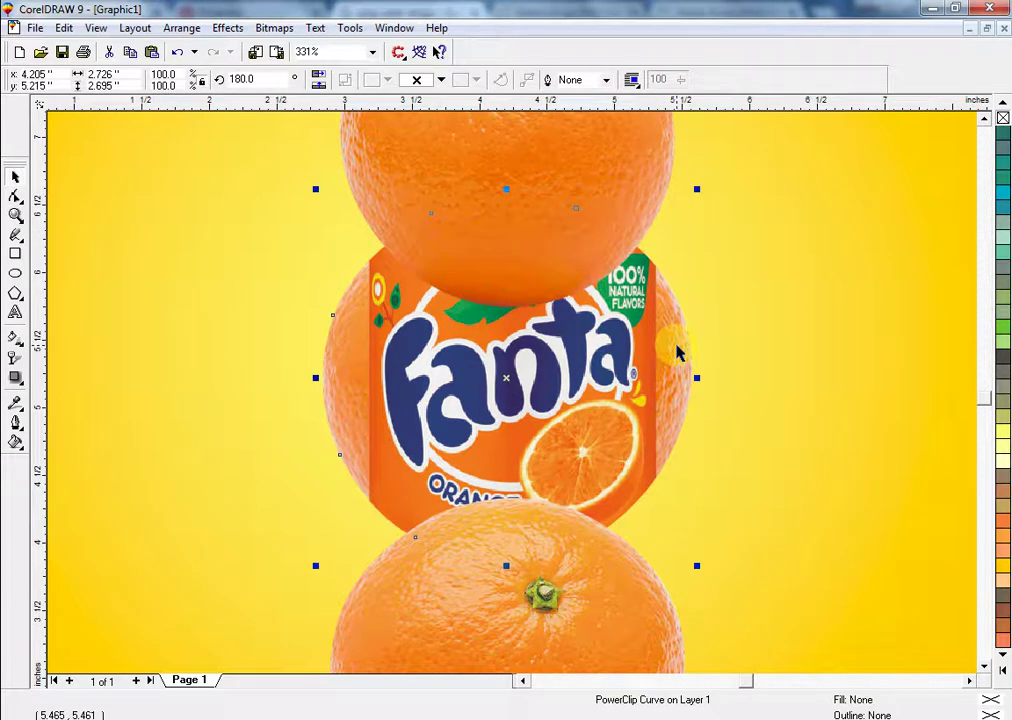
{"action": "key", "text": "F3"}
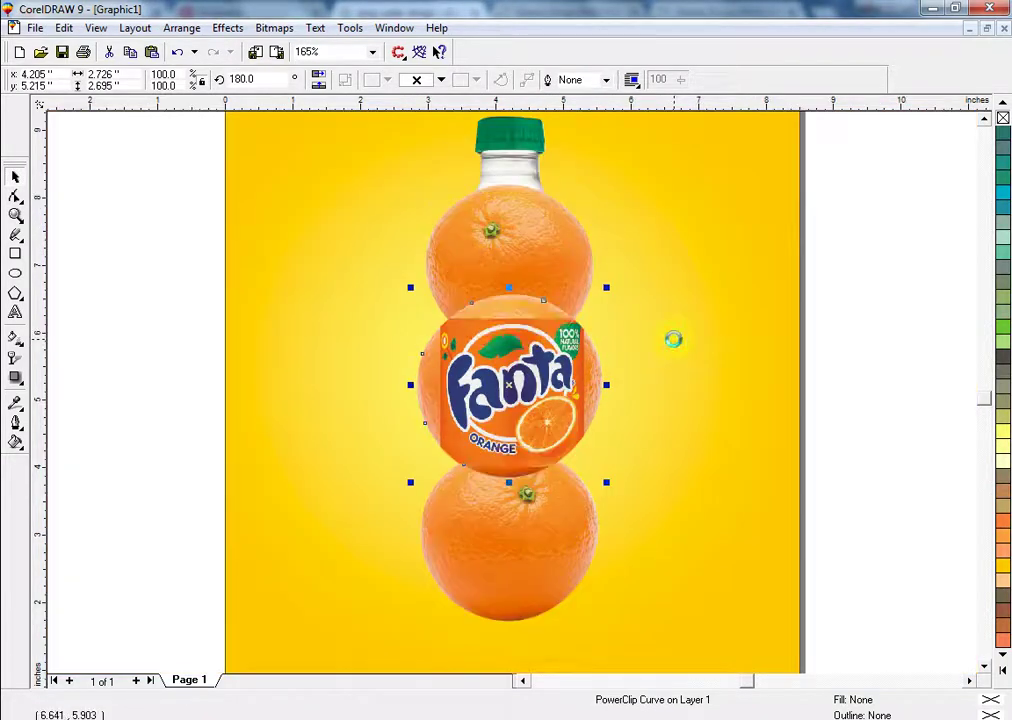
{"action": "key", "text": "F3"}
Step: Edit the middle orange's PowerClip contents, enlarging the Fanta label until it fills the whole orange
{"action": "left_click", "coordinate": [710, 375]}
{"action": "left_click", "coordinate": [533, 385]}
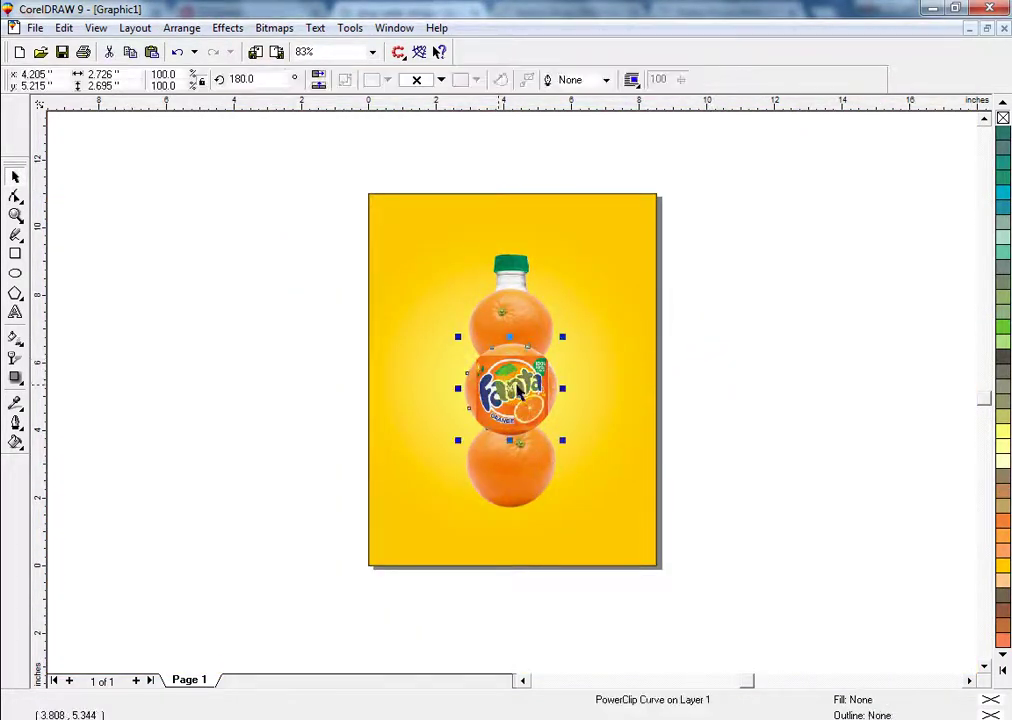
{"action": "left_click", "coordinate": [533, 385], "text": "ctrl"}
{"action": "left_click_drag", "start_coordinate": [554, 349], "coordinate": [569, 335]}
{"action": "left_click", "coordinate": [715, 358], "text": "ctrl"}
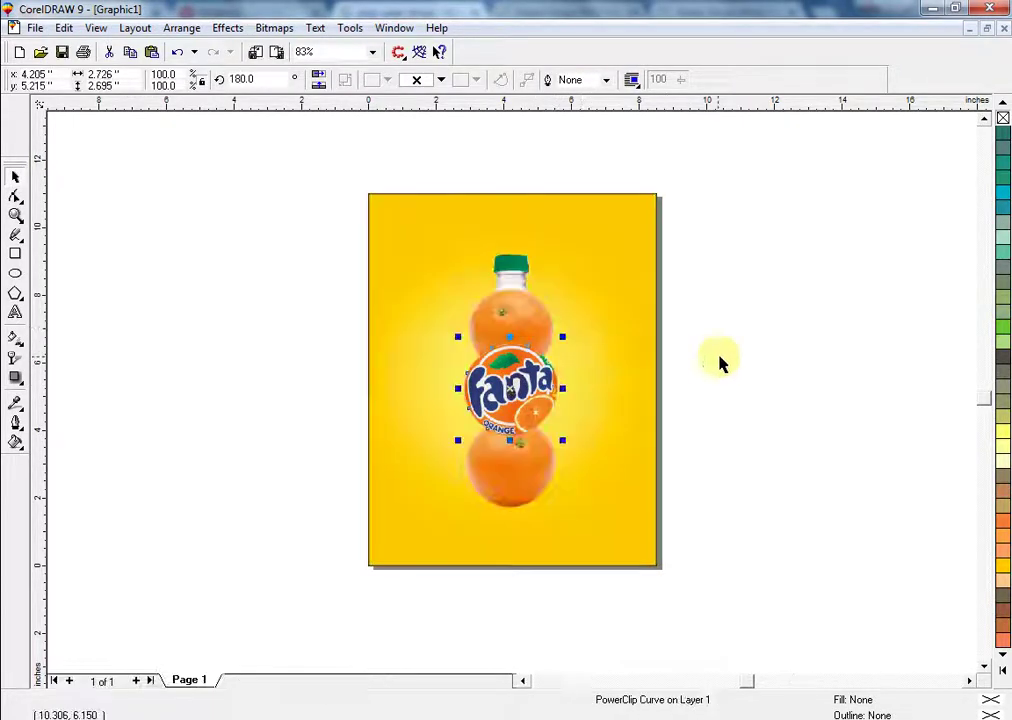
Step: Examine the orange bottle with its clipped label both close up and on the whole page
{"action": "left_click", "coordinate": [720, 359]}
{"action": "left_click_drag", "start_coordinate": [721, 199], "coordinate": [330, 535]}
{"action": "key", "text": "shift+F2"}
{"action": "key", "text": "Escape"}
{"action": "left_click", "coordinate": [565, 408]}
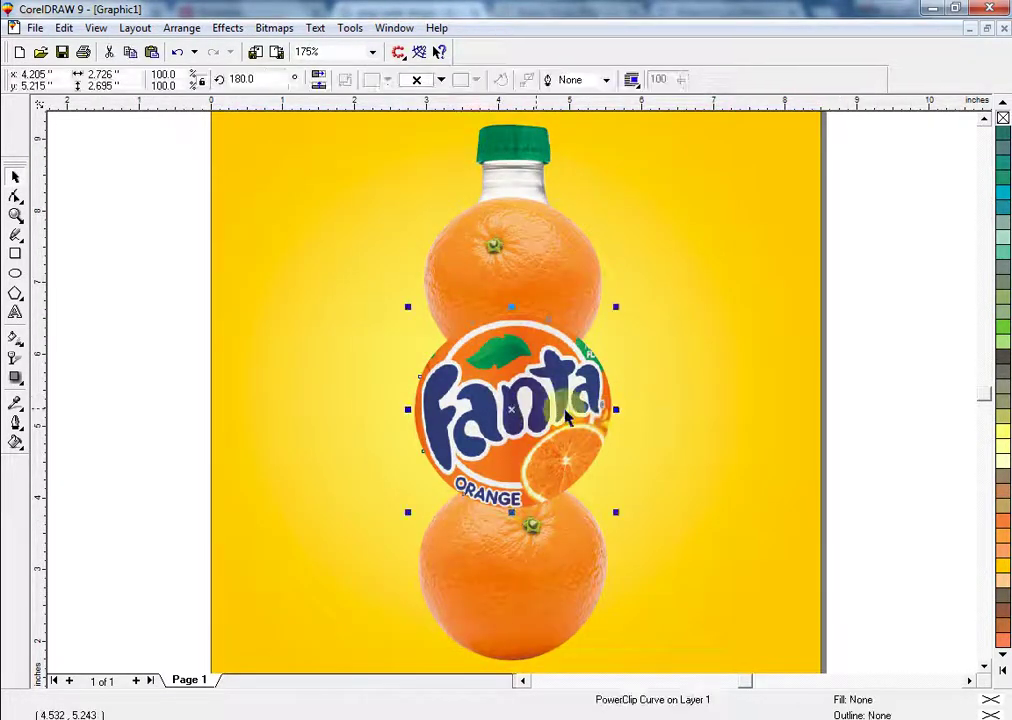
{"action": "key", "text": "F3"}
{"action": "left_click", "coordinate": [785, 599]}
{"action": "left_click_drag", "start_coordinate": [785, 599], "coordinate": [245, 155]}
{"action": "key", "text": "shift+F2"}
{"action": "left_click", "coordinate": [248, 162]}
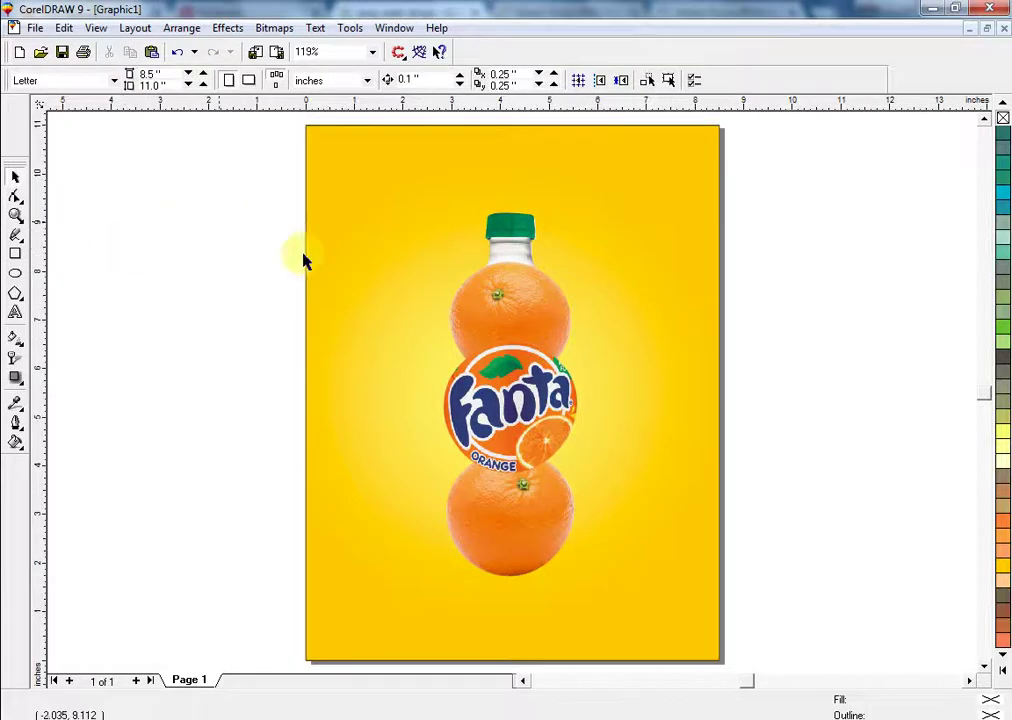
Step: Switch to the Chrome browser and search Google Images for "orange juice splash"
{"action": "key", "text": "alt+Tab"}
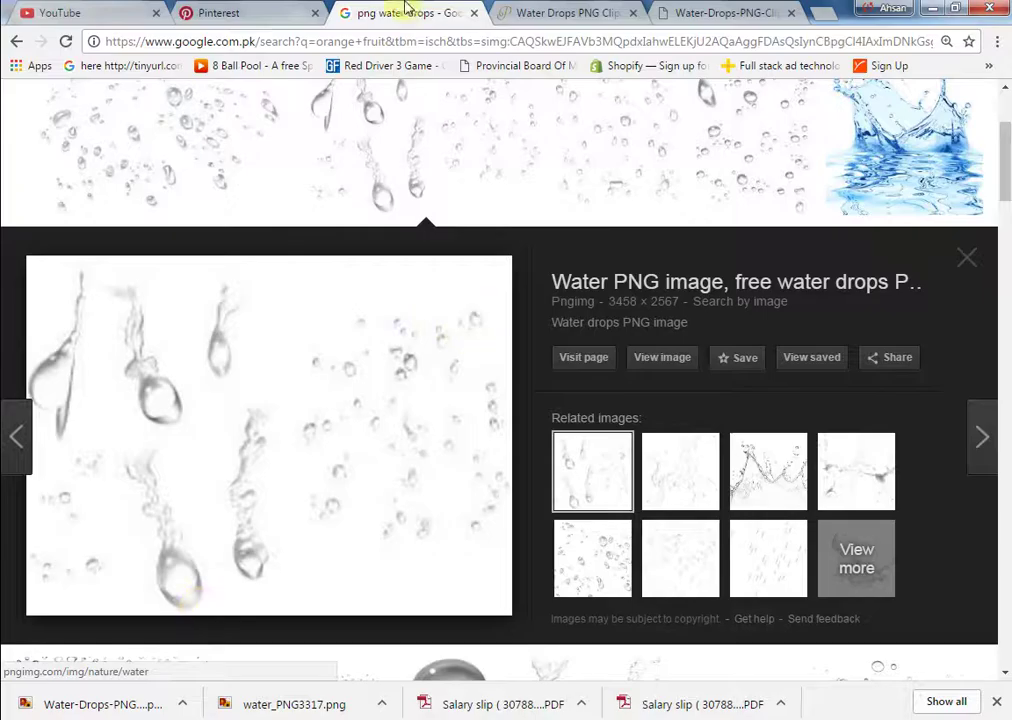
{"action": "scroll", "coordinate": [425, 180], "scroll_direction": "up", "scroll_amount": 3}
{"action": "left_click_drag", "start_coordinate": [280, 119], "coordinate": [138, 126]}
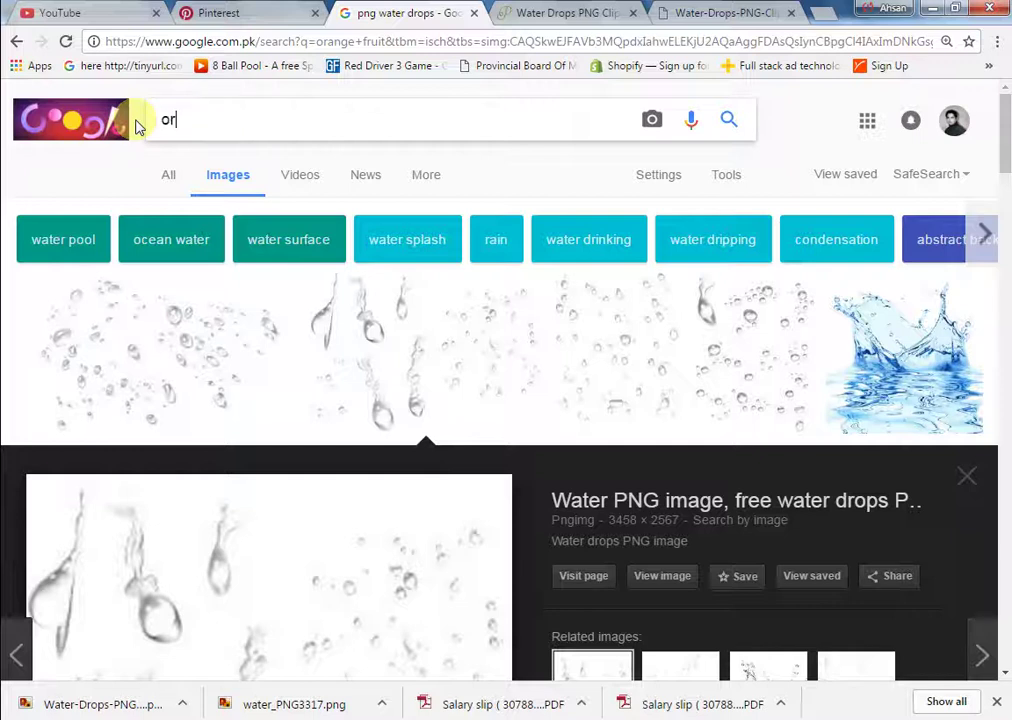
{"action": "type", "text": "orange juice s"}
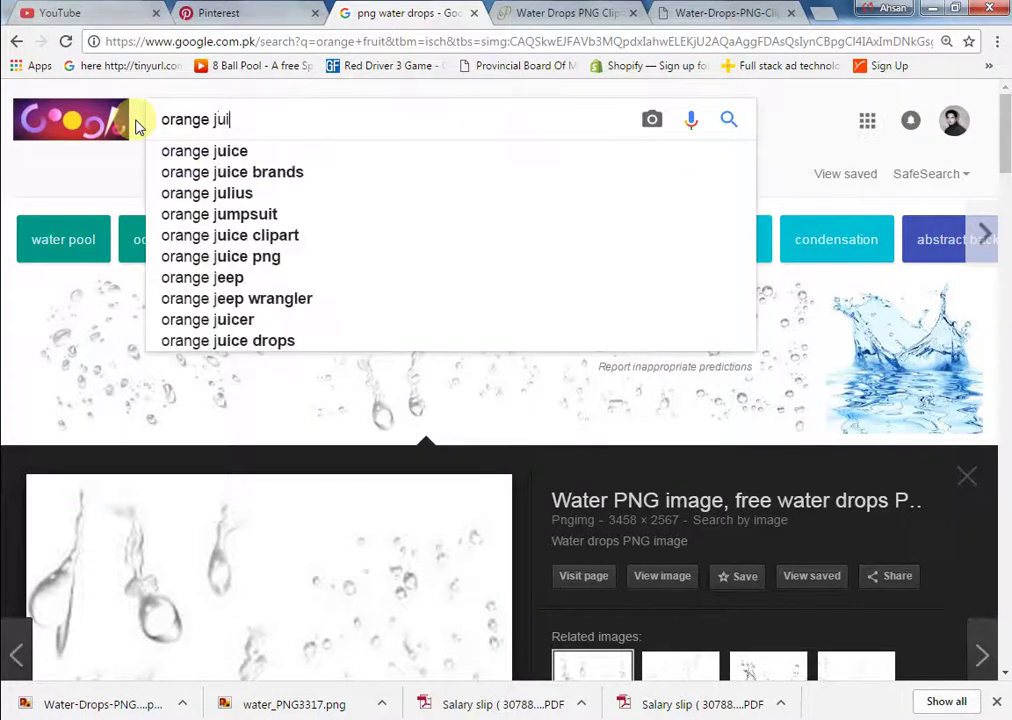
{"action": "type", "text": "plash"}
{"action": "key", "text": "Return"}
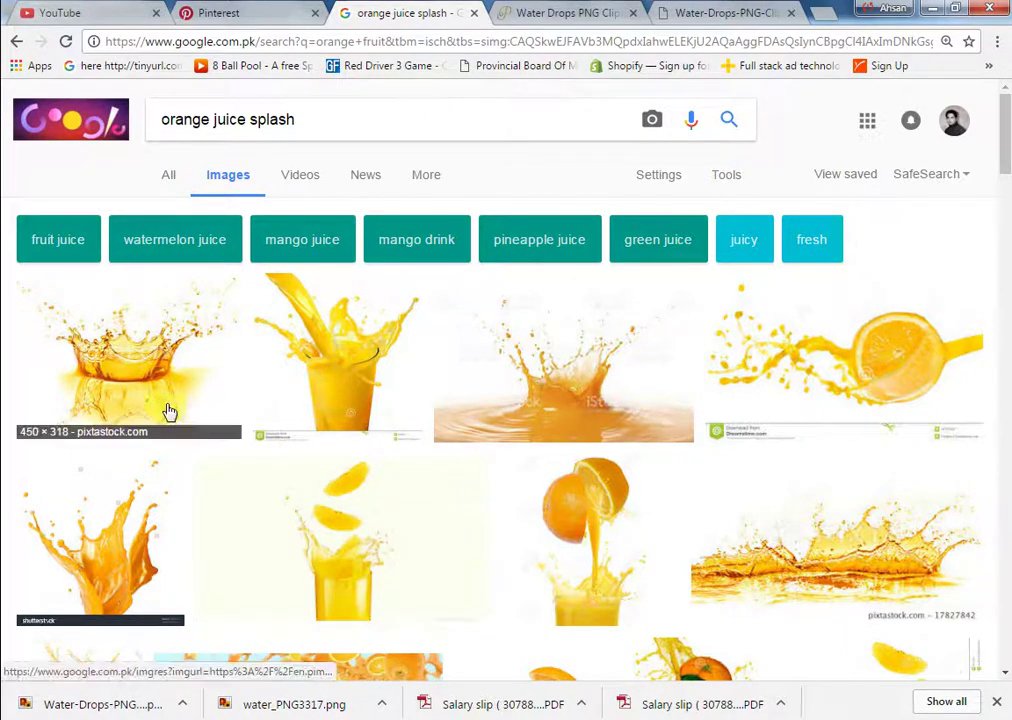
Step: View the crown-shaped juice splash at full size, then look through the other image results
{"action": "left_click", "coordinate": [166, 409]}
{"action": "left_click", "coordinate": [664, 362]}
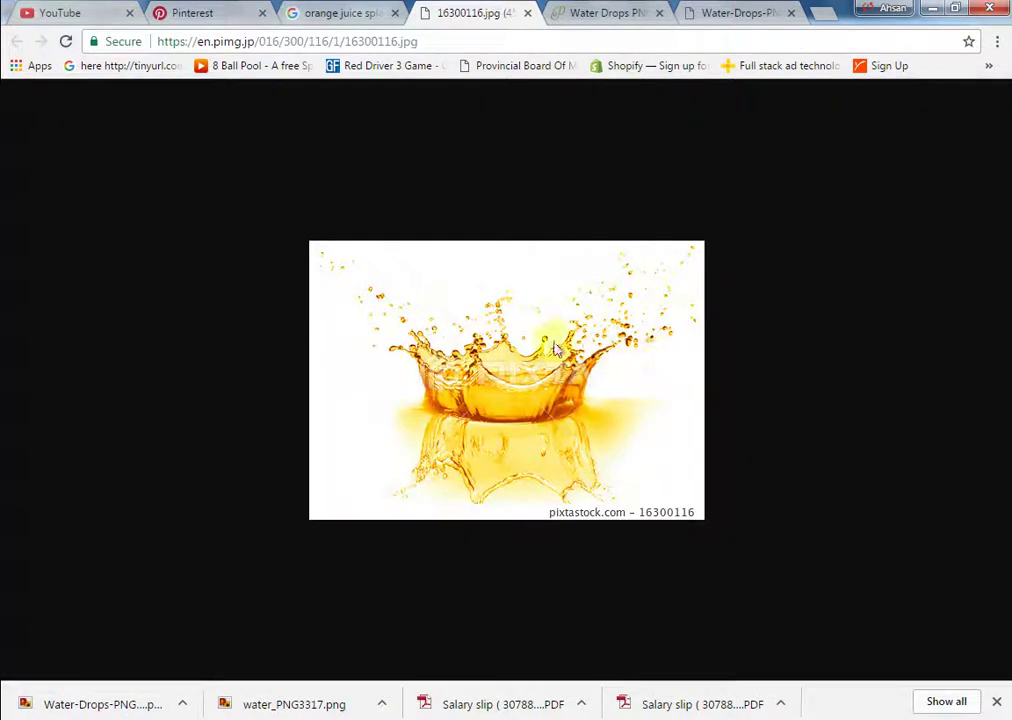
{"action": "left_click", "coordinate": [395, 8]}
{"action": "scroll", "coordinate": [780, 372], "scroll_direction": "down", "scroll_amount": 3}
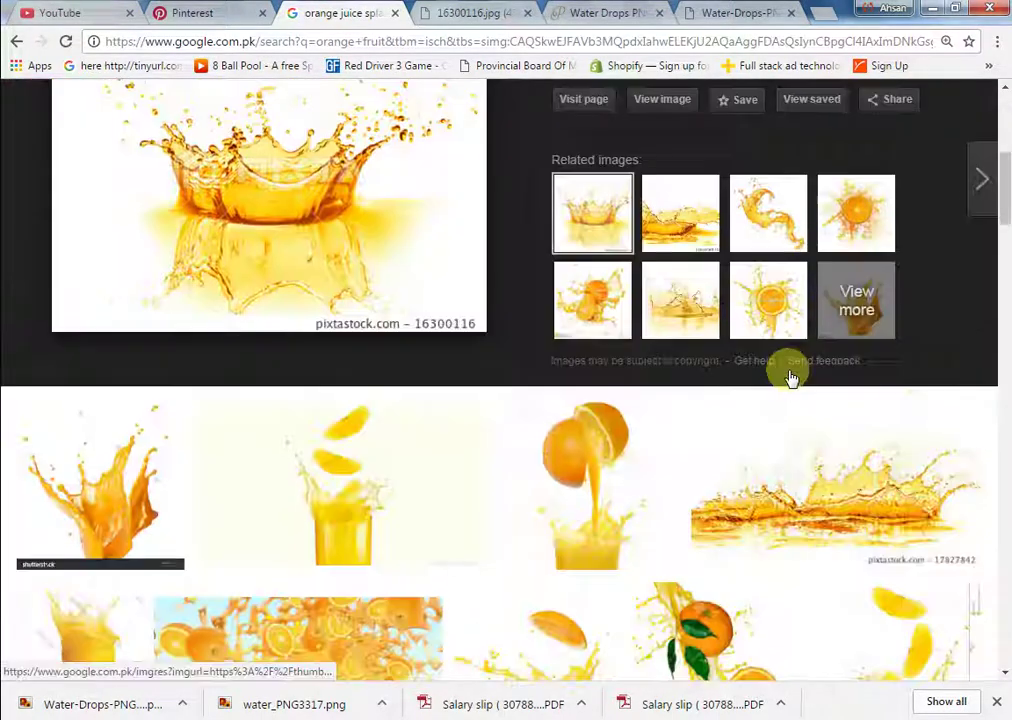
{"action": "scroll", "coordinate": [789, 375], "scroll_direction": "down", "scroll_amount": 3}
{"action": "scroll", "coordinate": [826, 366], "scroll_direction": "up", "scroll_amount": 6}
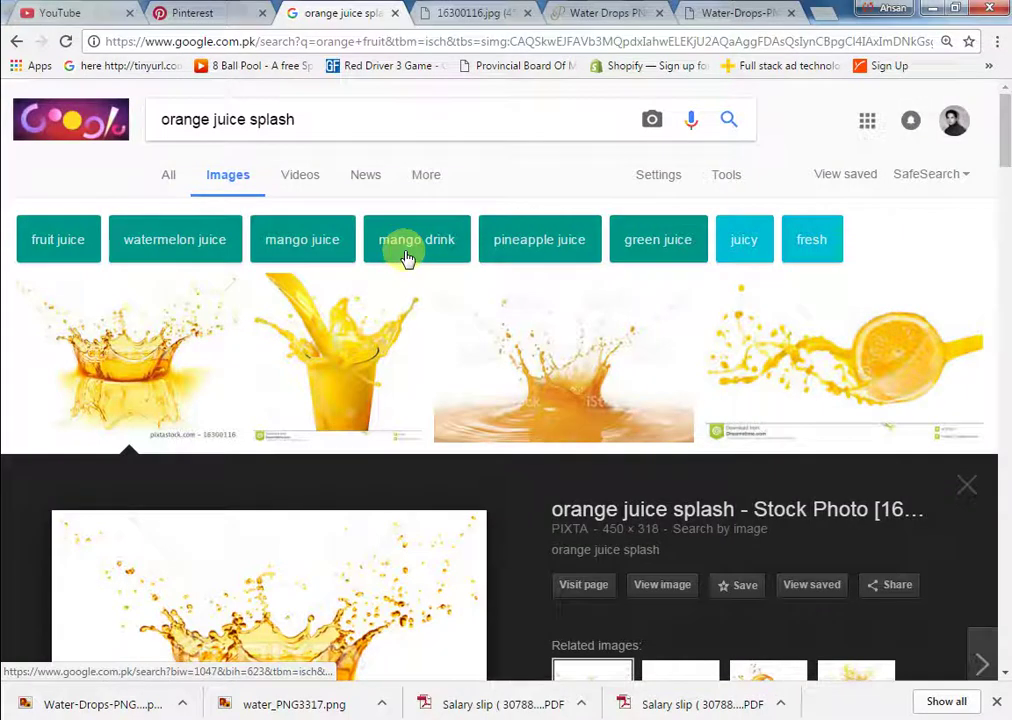
Step: Change the image search to "png orange juice"
{"action": "left_click_drag", "start_coordinate": [246, 120], "coordinate": [370, 128]}
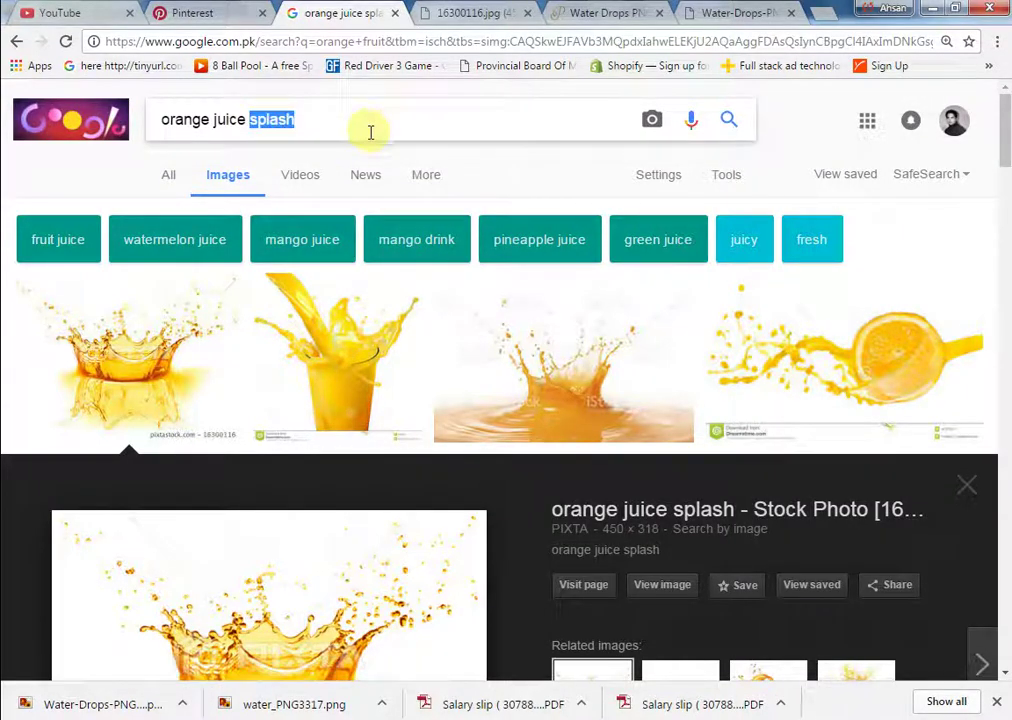
{"action": "key", "text": "BackSpace"}
{"action": "type", "text": "ng"}
{"action": "key", "text": "Return"}
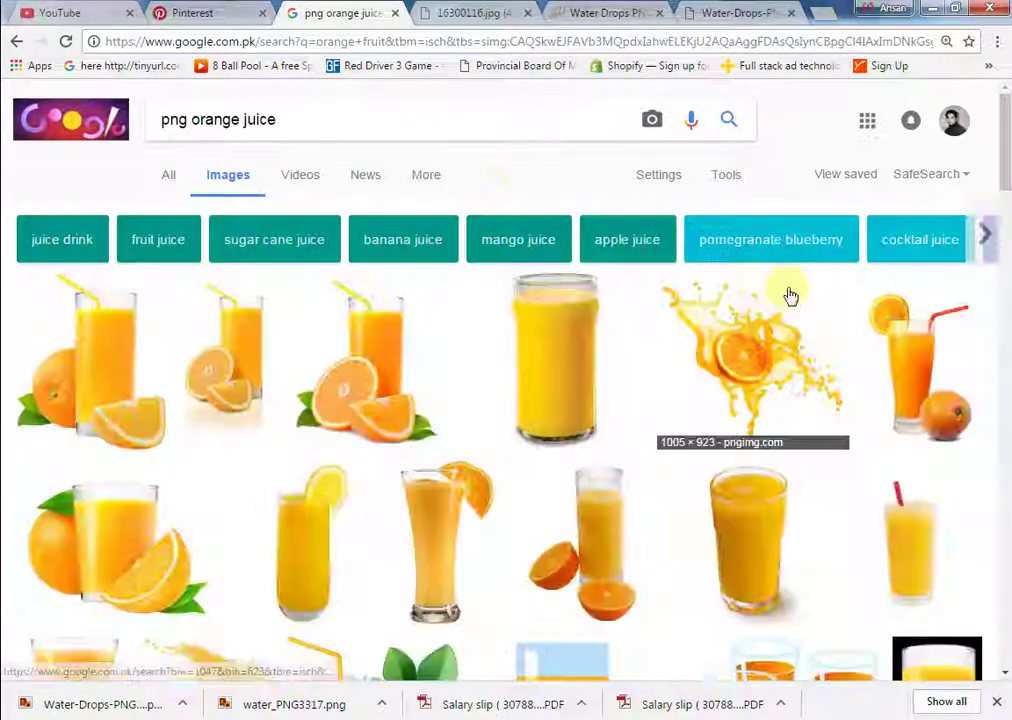
Step: Open the juice splash with the orange slice at full size and download it as juice_PNG7192.png
{"action": "left_click", "coordinate": [773, 352]}
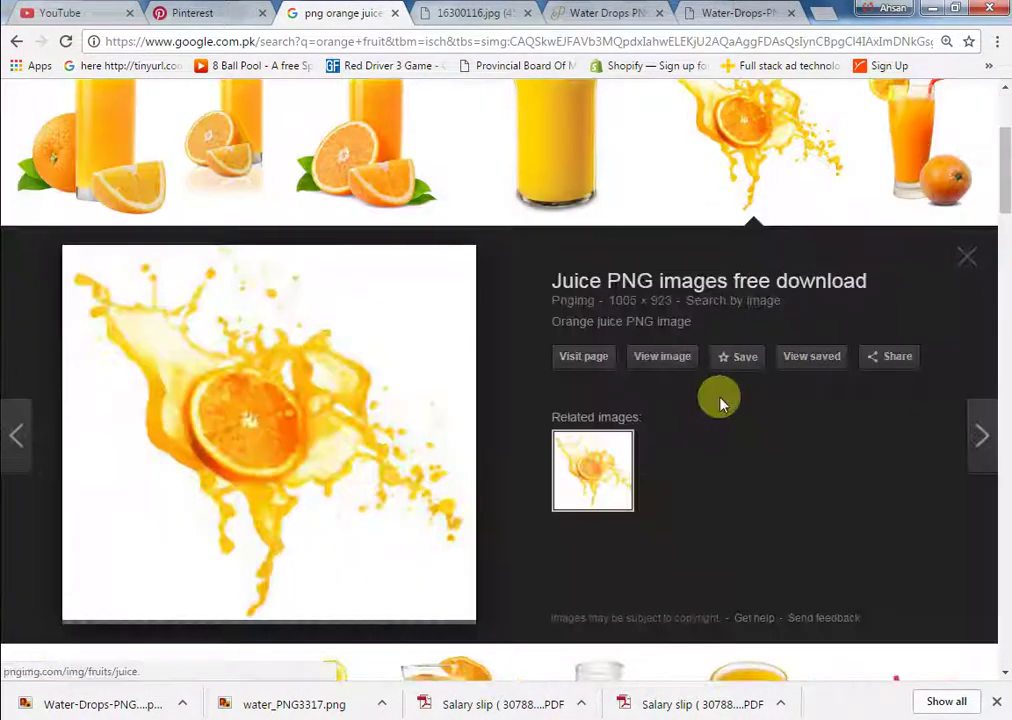
{"action": "left_click", "coordinate": [645, 358]}
{"action": "left_click", "coordinate": [280, 12]}
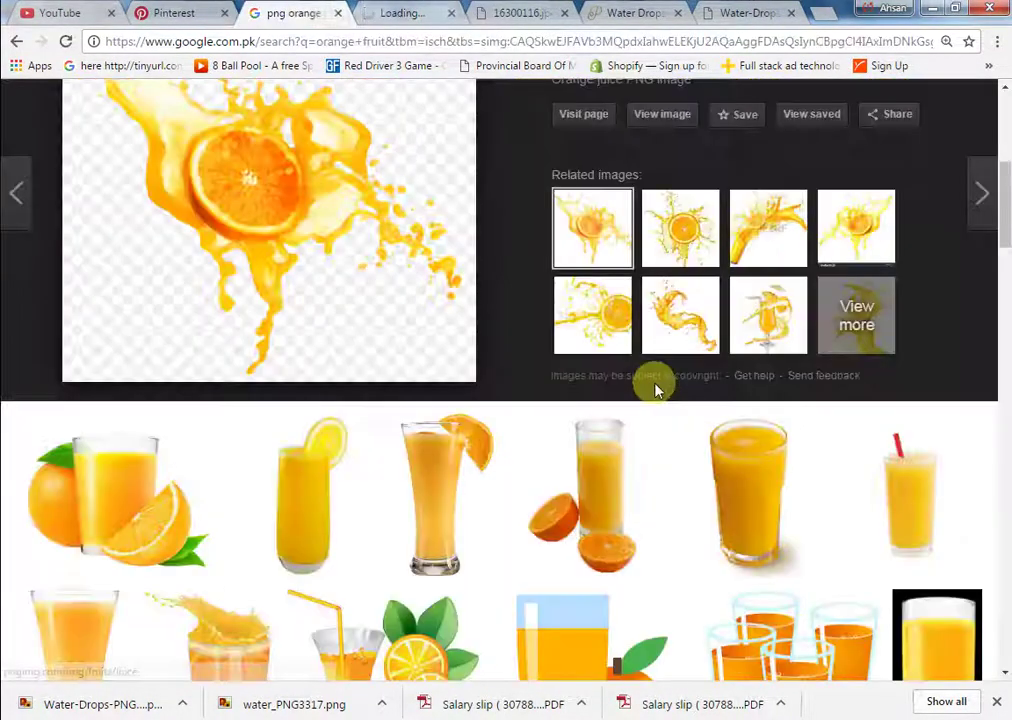
{"action": "scroll", "coordinate": [655, 388], "scroll_direction": "down", "scroll_amount": 2}
{"action": "left_click", "coordinate": [400, 13]}
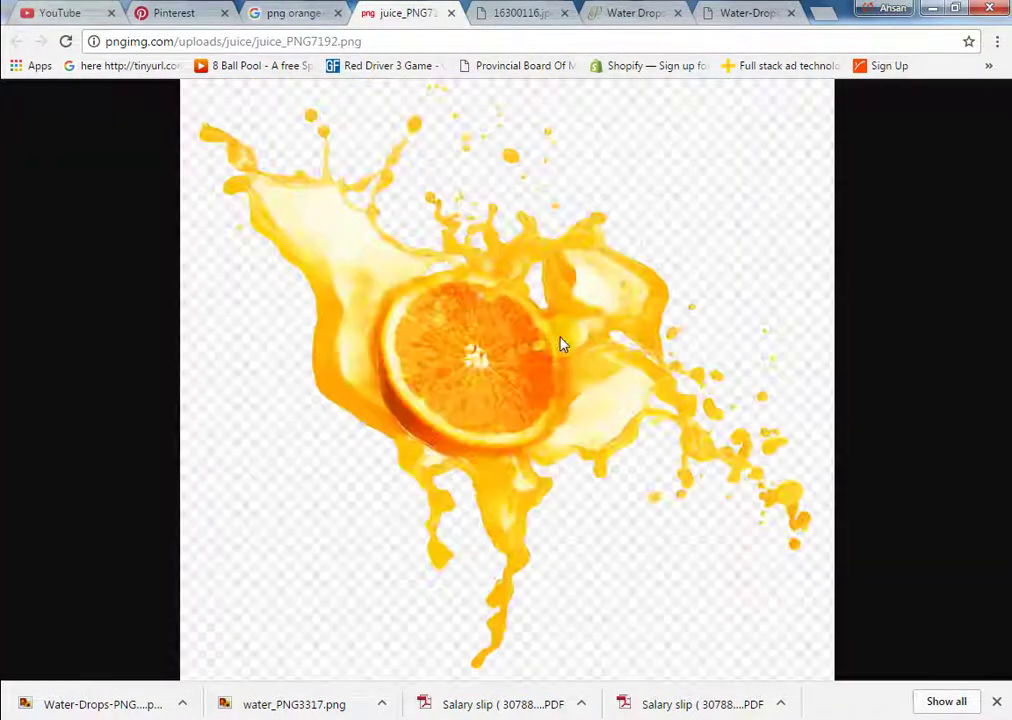
{"action": "right_click", "coordinate": [560, 343]}
{"action": "left_click", "coordinate": [592, 372]}
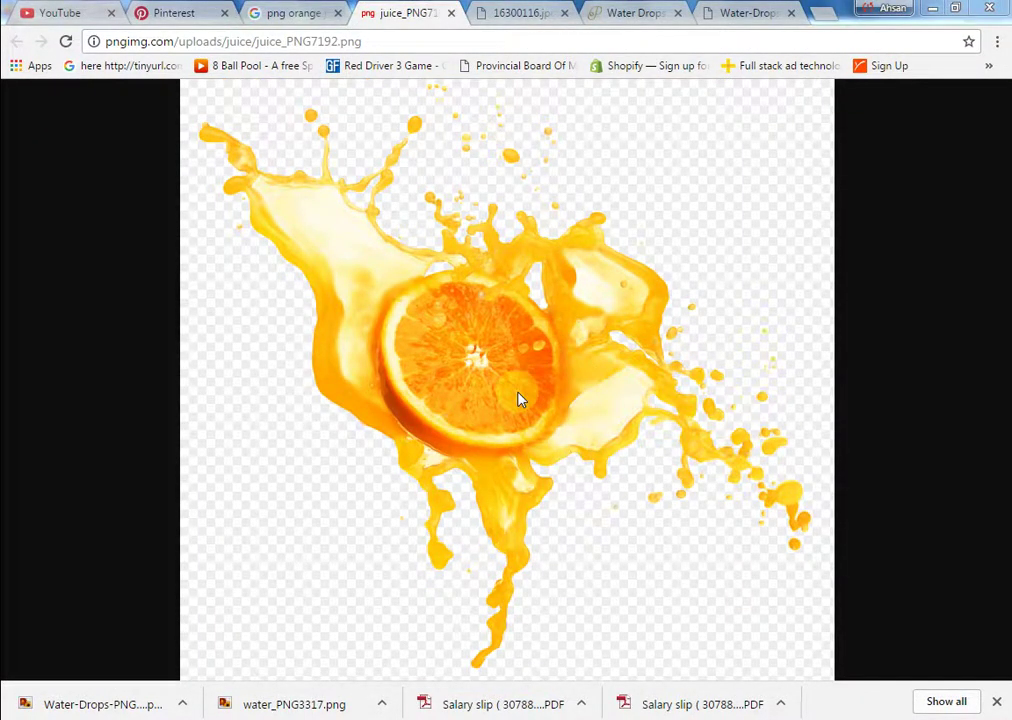
{"action": "left_click", "coordinate": [411, 389]}
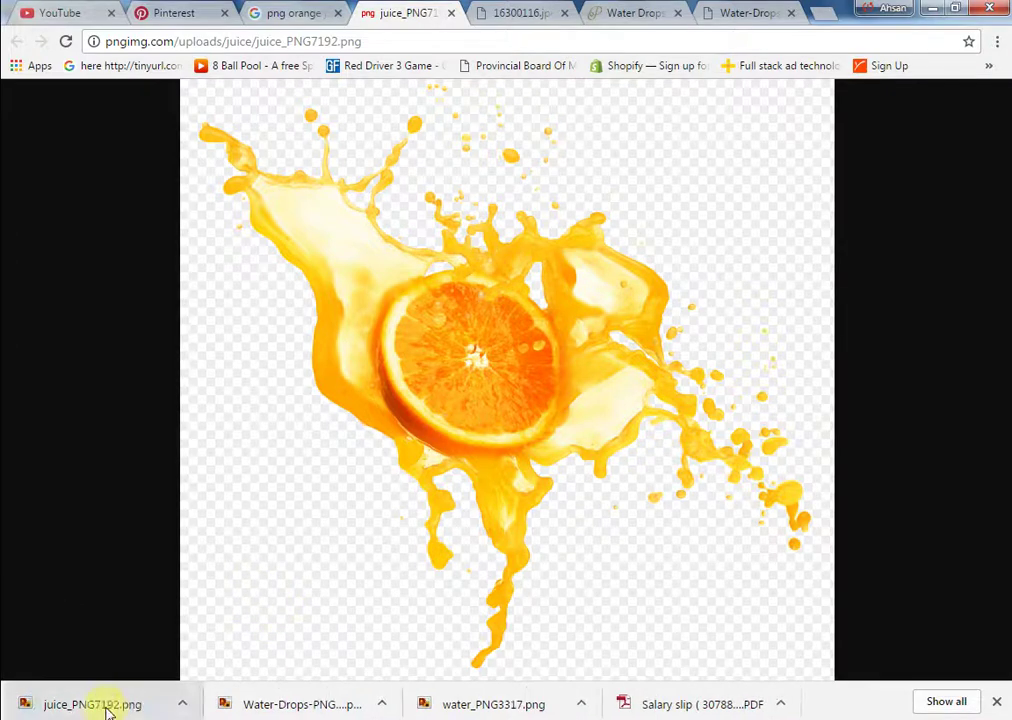
{"action": "left_click", "coordinate": [100, 706]}
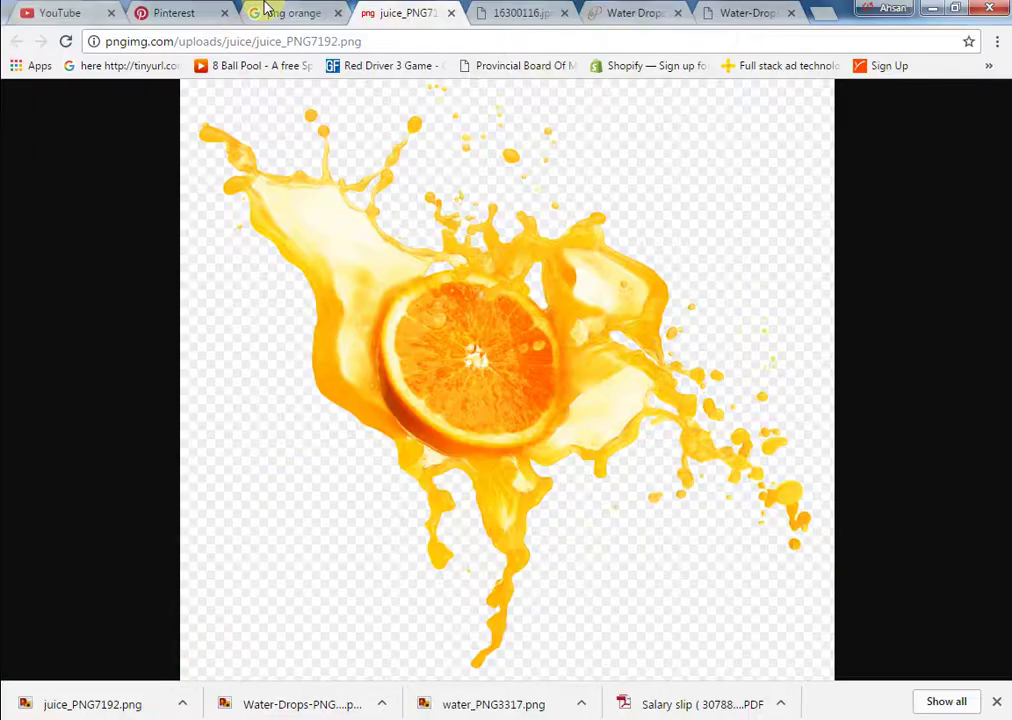
Step: Search images for "png orange juice splash" and choose the splash with orange slices and a pouring stream
{"action": "left_click", "coordinate": [267, 8]}
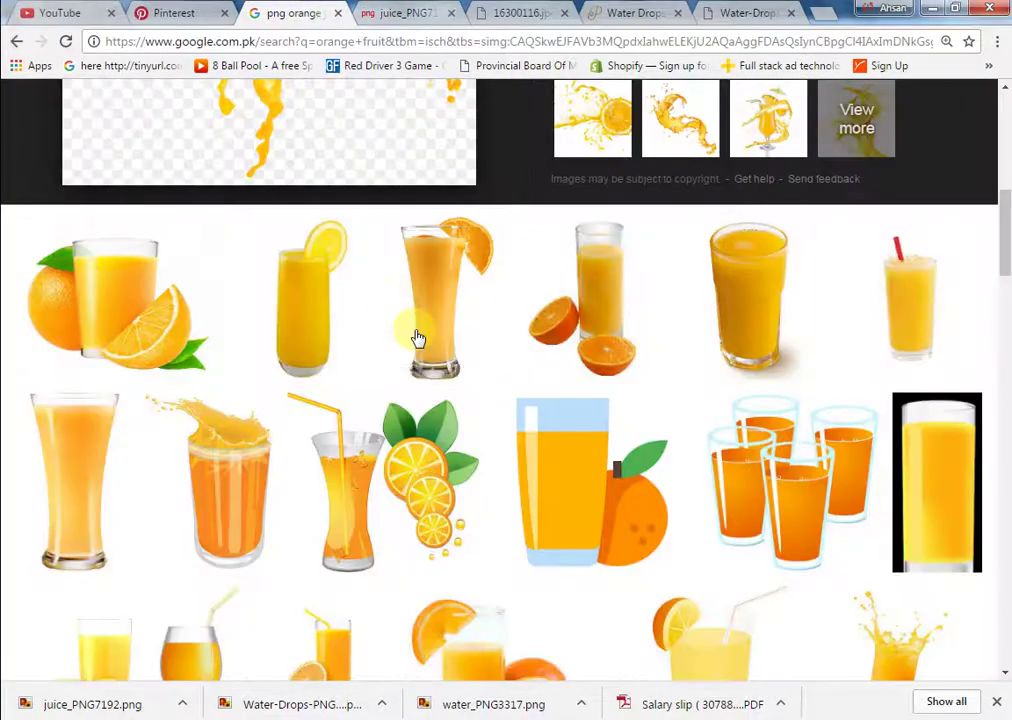
{"action": "scroll", "coordinate": [416, 339], "scroll_direction": "up", "scroll_amount": 6}
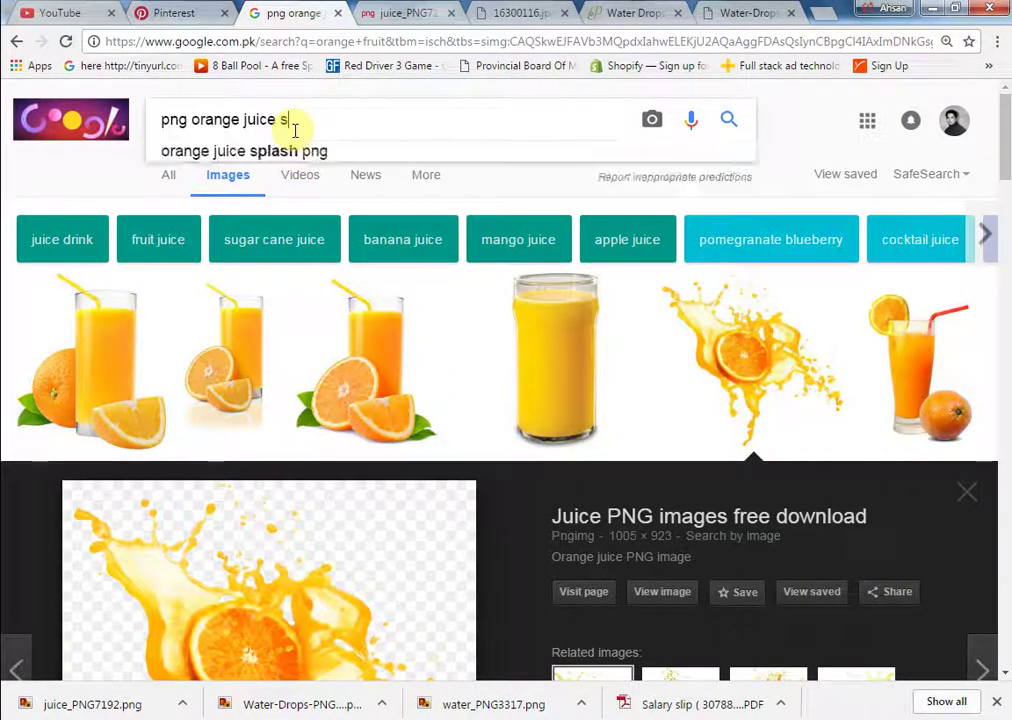
{"action": "type", "text": "ash"}
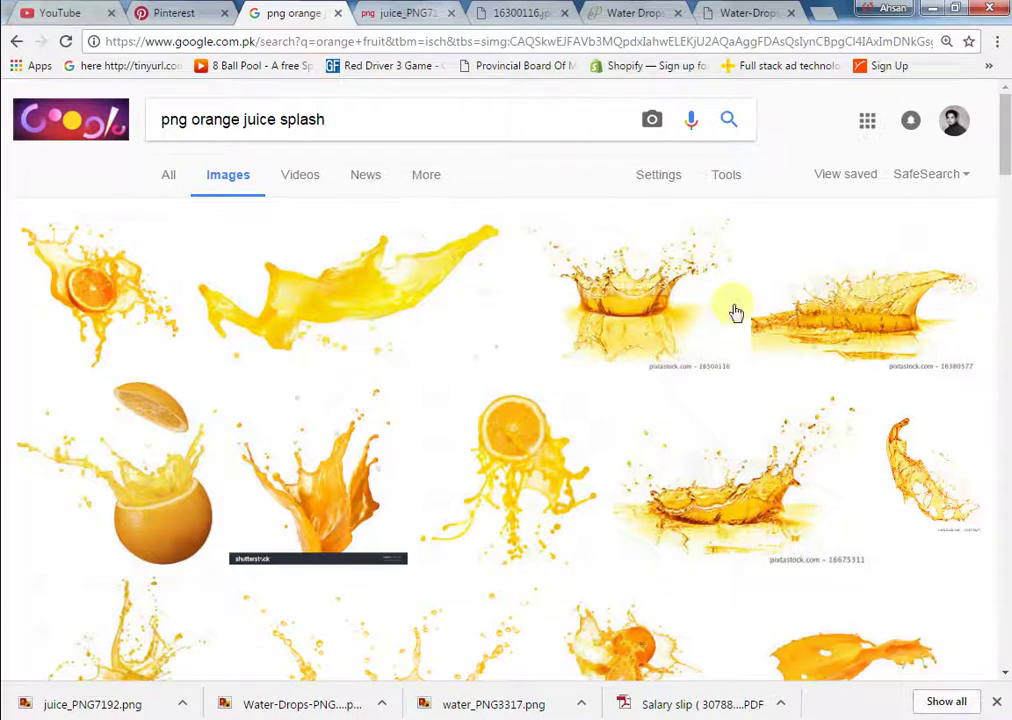
{"action": "scroll", "coordinate": [788, 413], "scroll_direction": "down", "scroll_amount": 4}
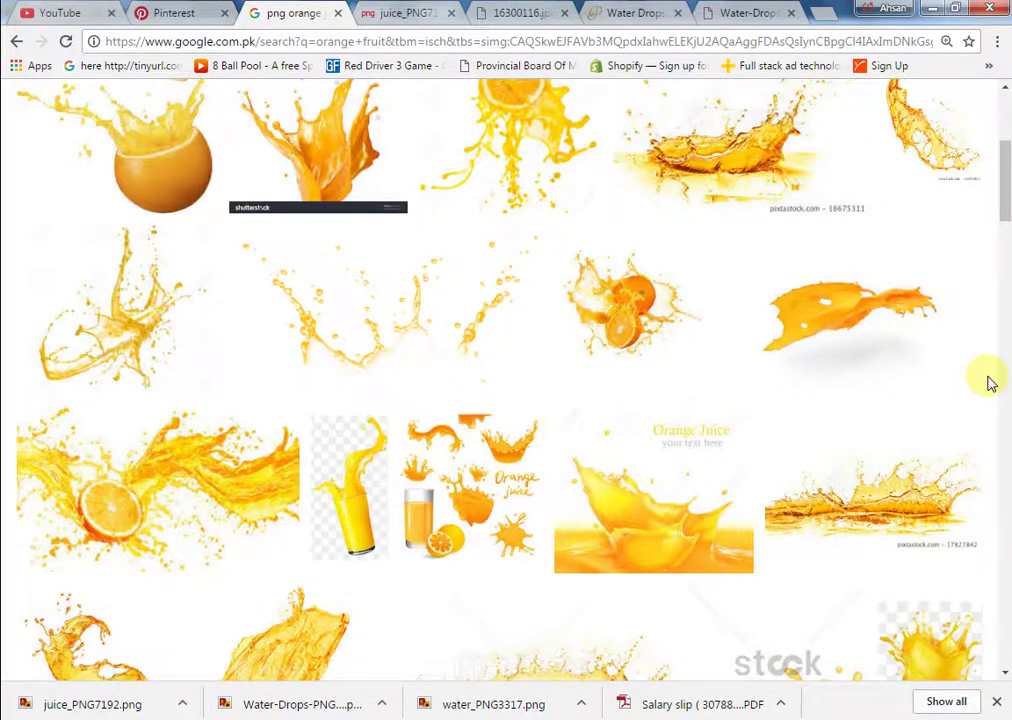
{"action": "scroll", "coordinate": [990, 383], "scroll_direction": "down", "scroll_amount": 5}
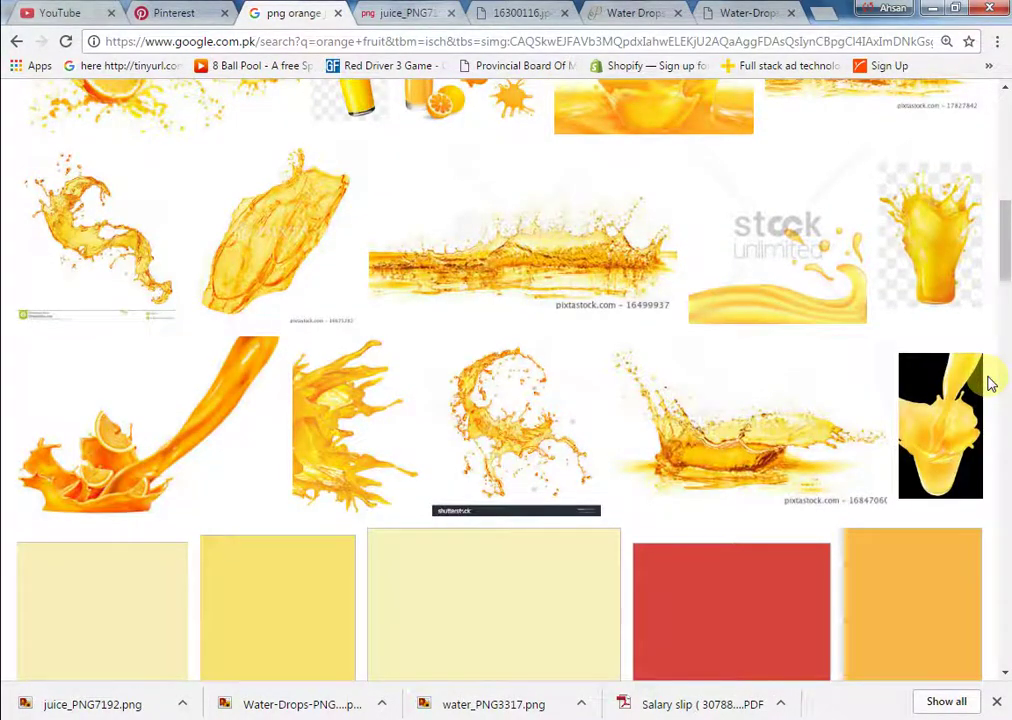
{"action": "left_click", "coordinate": [145, 481]}
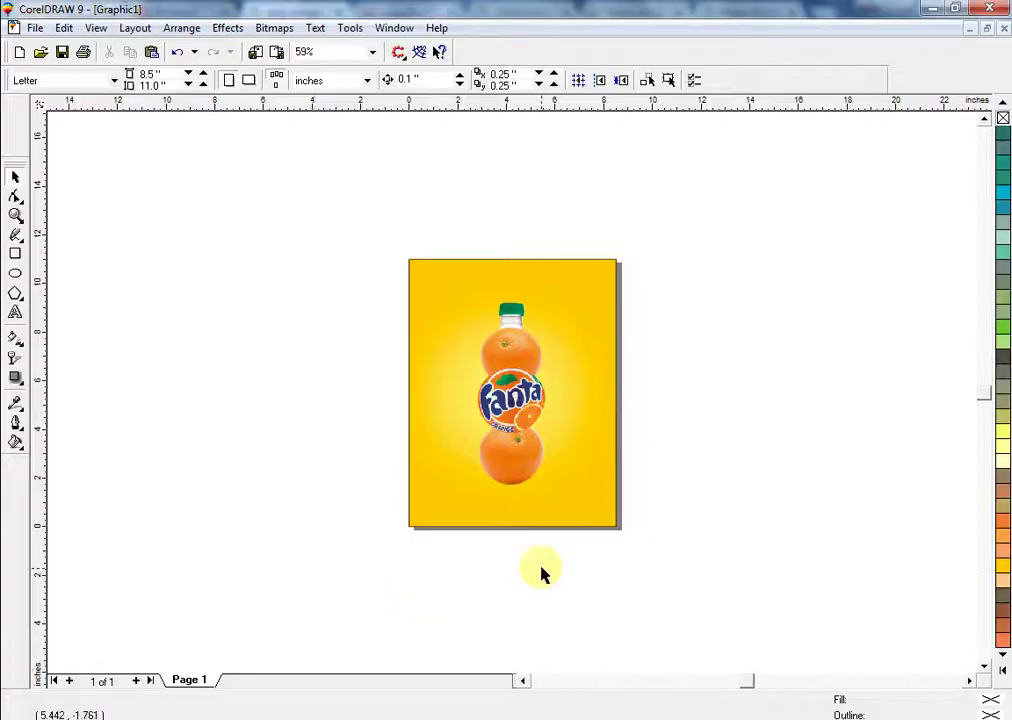
Step: Enlarge the complete Fanta bottle slightly around its centre on the page
{"action": "left_click", "coordinate": [599, 510]}
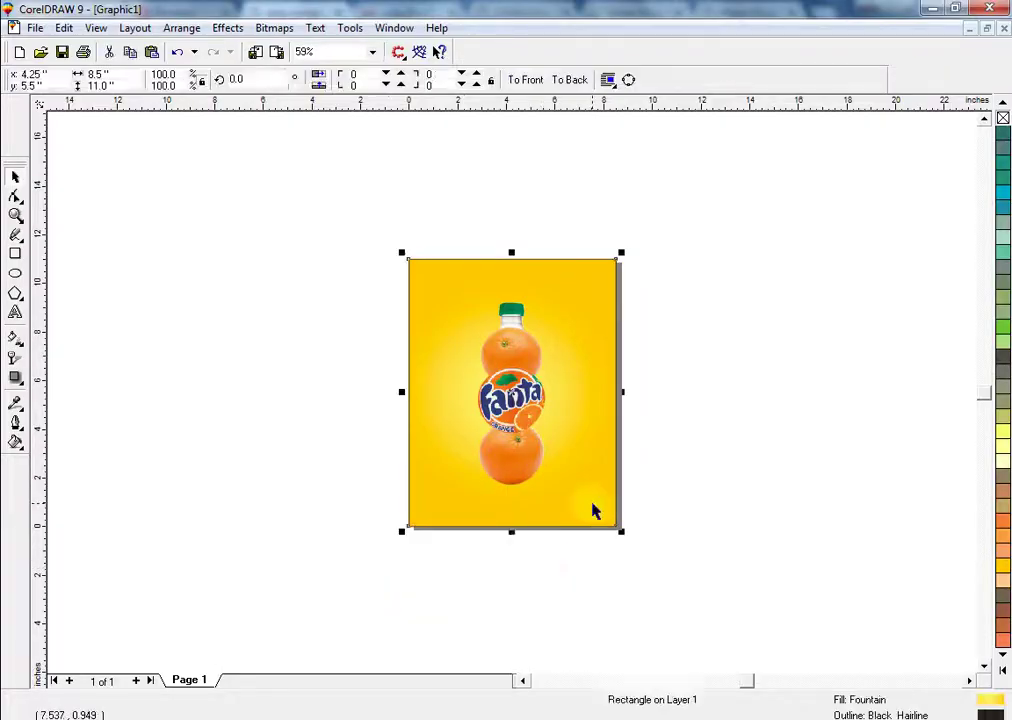
{"action": "key", "text": "shift+F2"}
{"action": "left_click_drag", "start_coordinate": [174, 152], "coordinate": [636, 620]}
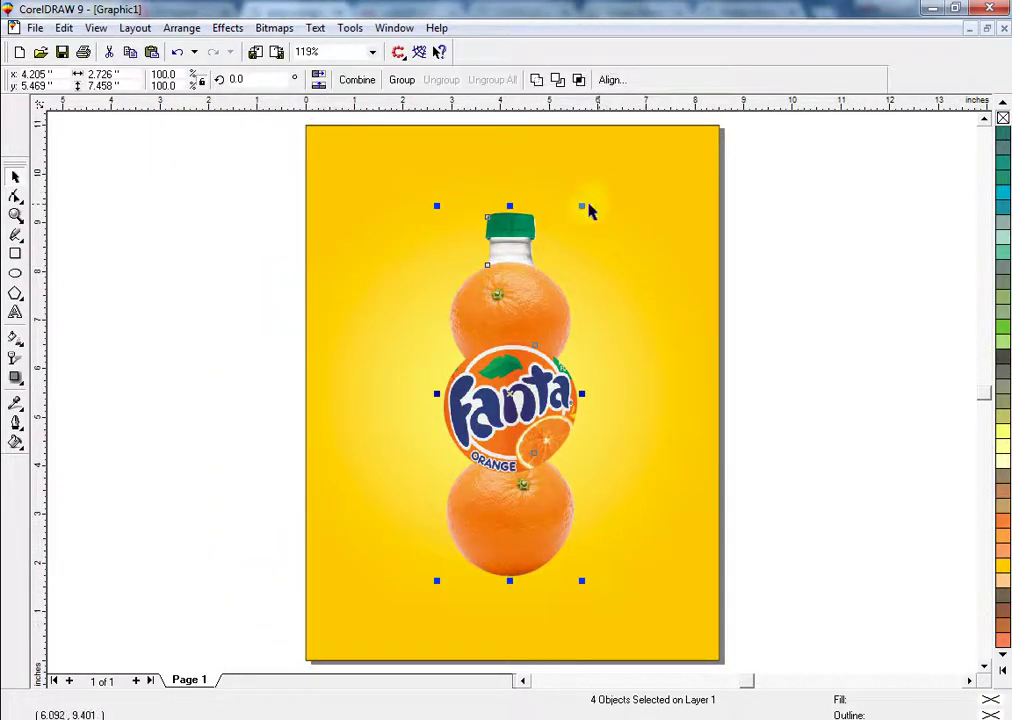
{"action": "left_click_drag", "start_coordinate": [585, 206], "coordinate": [596, 201]}
{"action": "key", "text": "Escape"}
Step: Draw a rectangle about 5.62 by 9.43 inches around the bottle with a corner roundness of 10
{"action": "key", "text": "F6"}
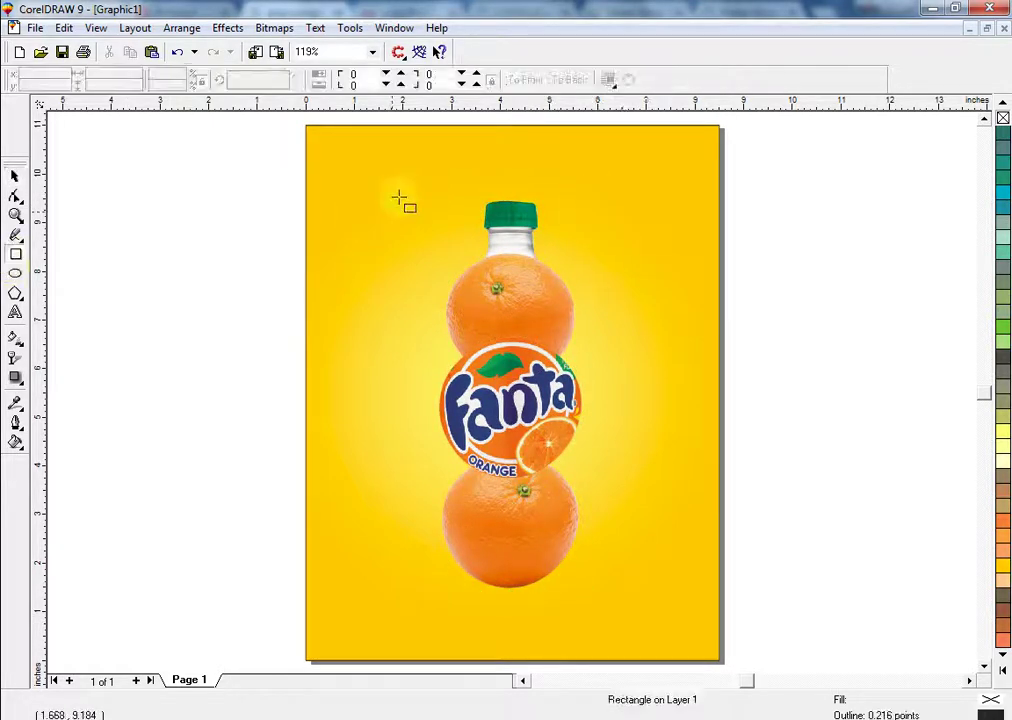
{"action": "left_click_drag", "start_coordinate": [370, 155], "coordinate": [645, 613]}
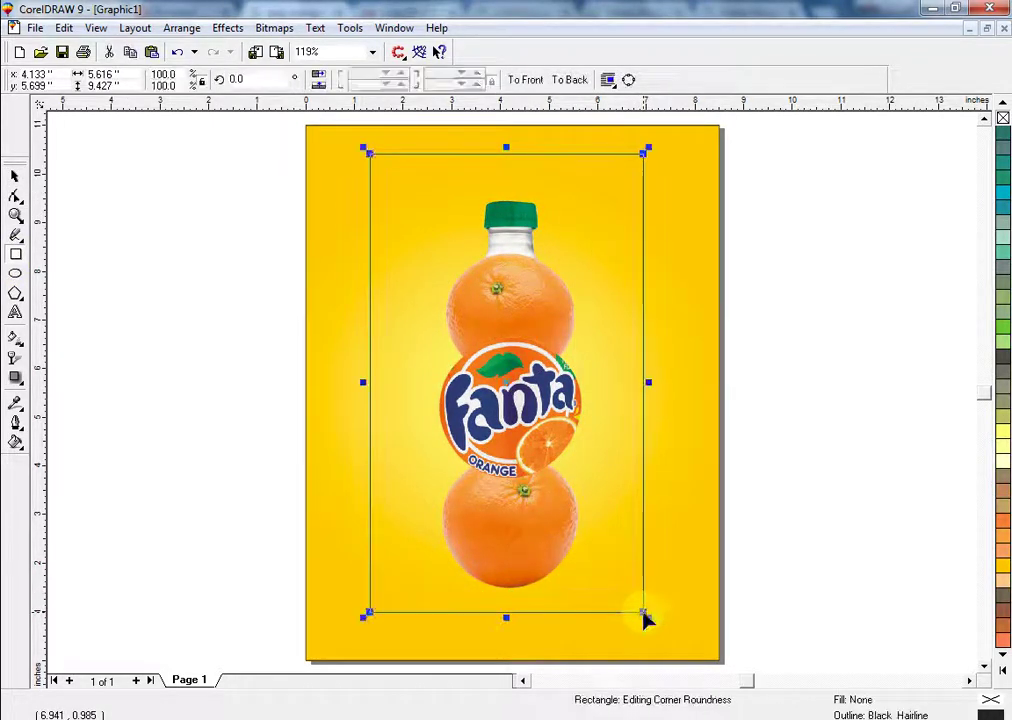
{"action": "left_click", "coordinate": [13, 178]}
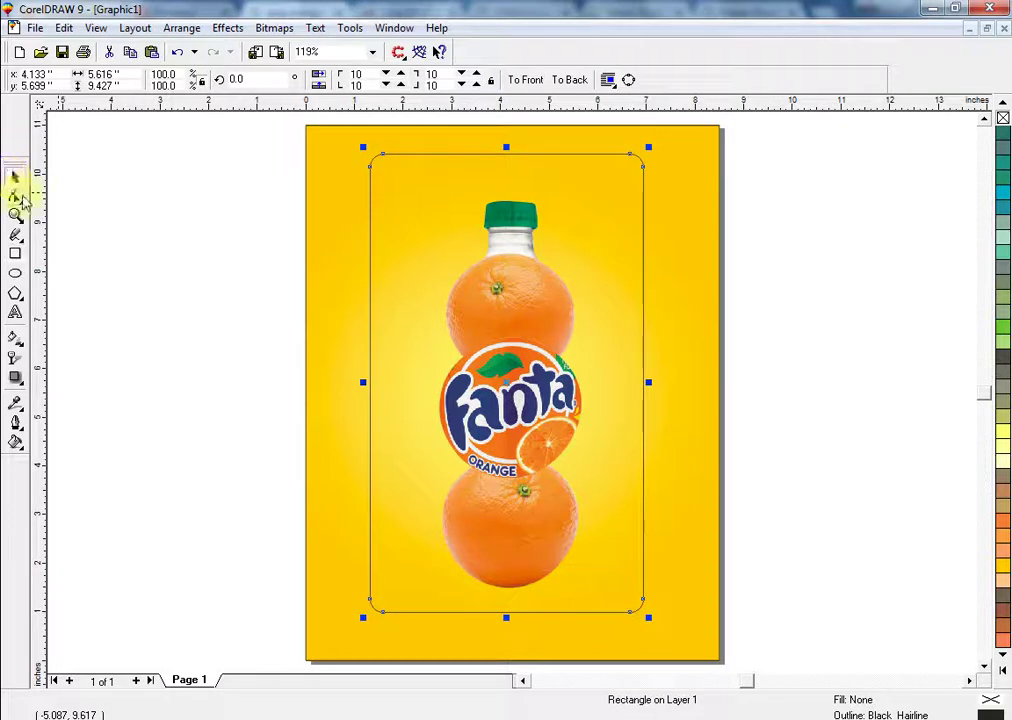
Step: Give the rounded frame around the bottle a 5-point green outline
{"action": "key", "text": "F12"}
{"action": "double_click", "coordinate": [375, 277]}
{"action": "type", "text": "5"}
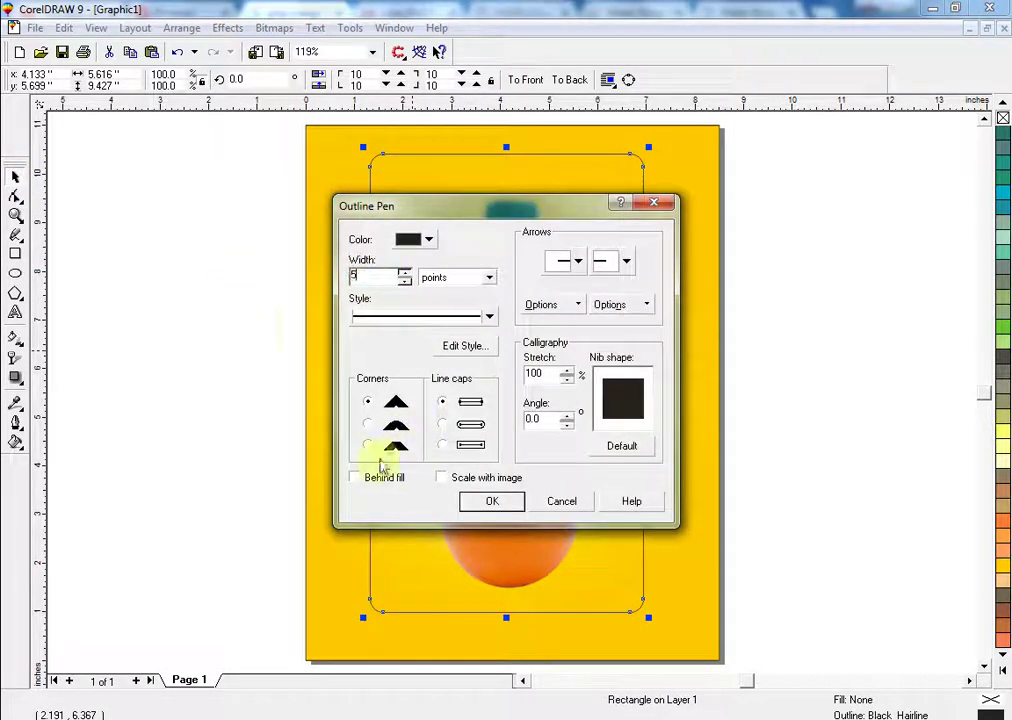
{"action": "left_click", "coordinate": [490, 500]}
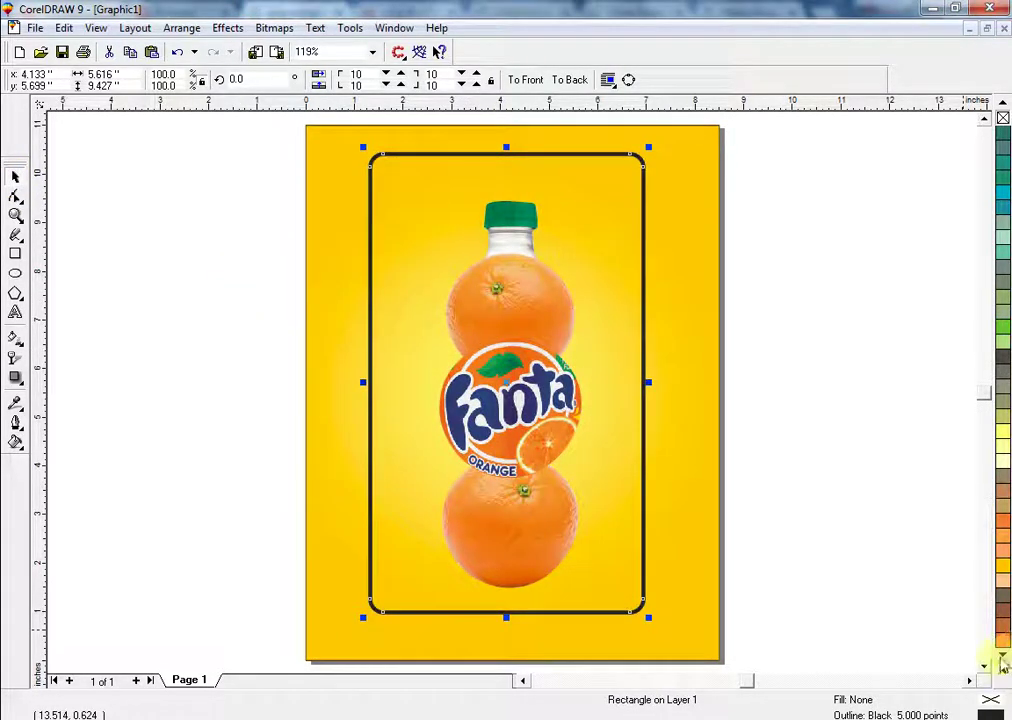
{"action": "left_click", "coordinate": [998, 657]}
{"action": "right_click", "coordinate": [966, 317]}
Step: Centre the green frame horizontally and vertically on the yellow background rectangle
{"action": "left_click", "coordinate": [698, 341], "text": "shift"}
{"action": "key", "text": "c"}
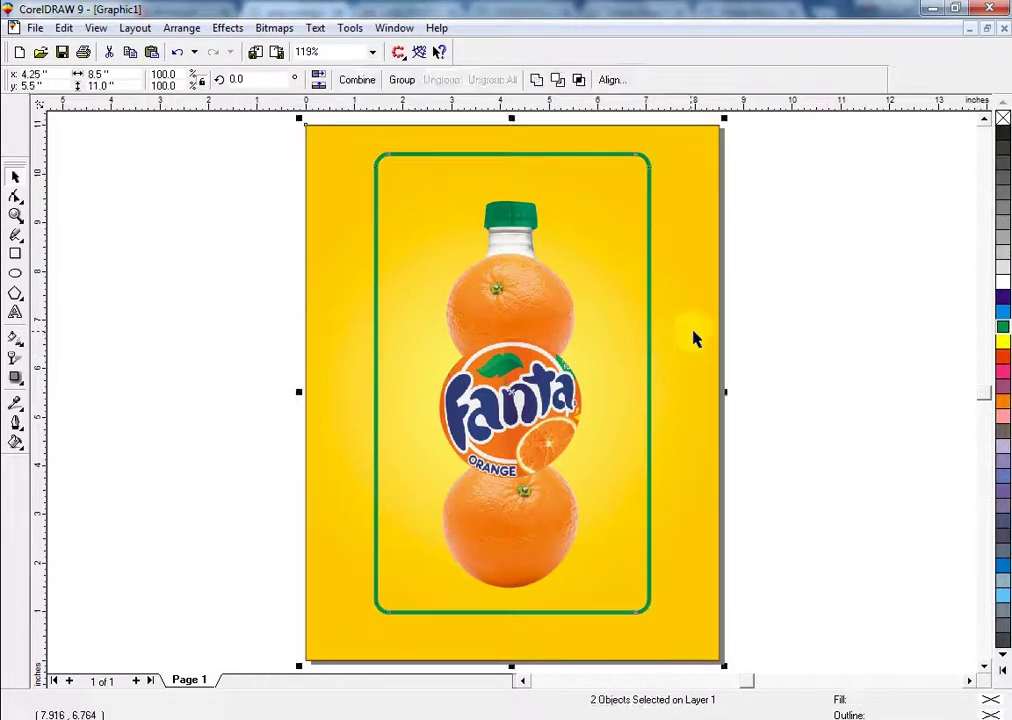
{"action": "key", "text": "e"}
{"action": "key", "text": "Escape"}
Step: Convert the frame's green outline into a separate curve object and delete the leftover rectangle
{"action": "left_click", "coordinate": [650, 278]}
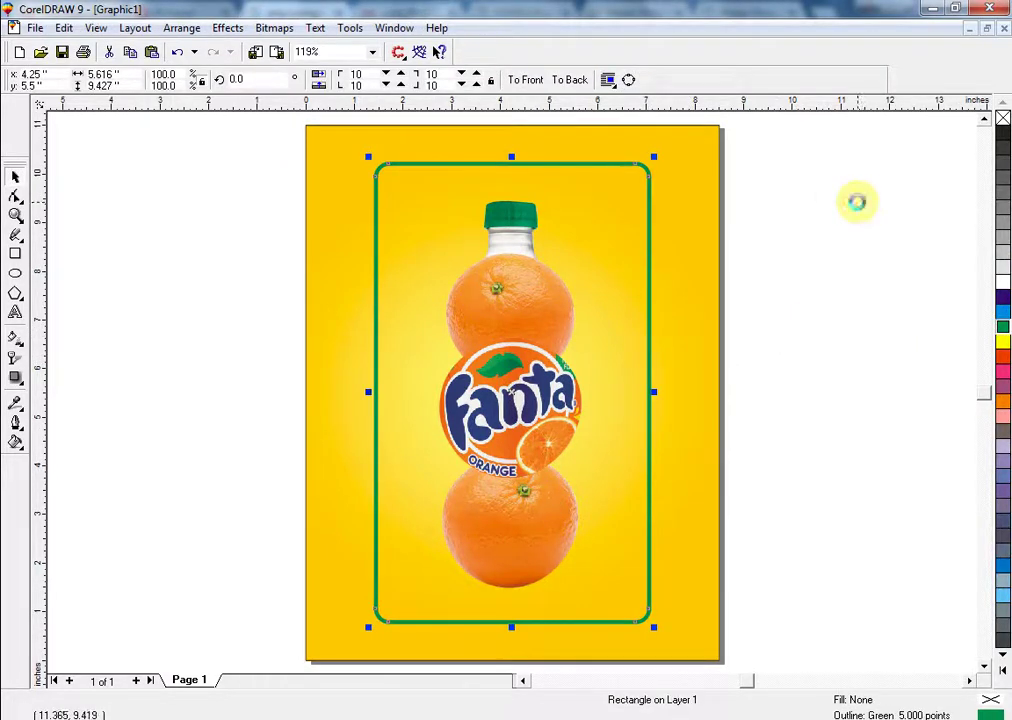
{"action": "left_click", "coordinate": [858, 202]}
{"action": "left_click", "coordinate": [648, 172]}
{"action": "key", "text": "Delete"}
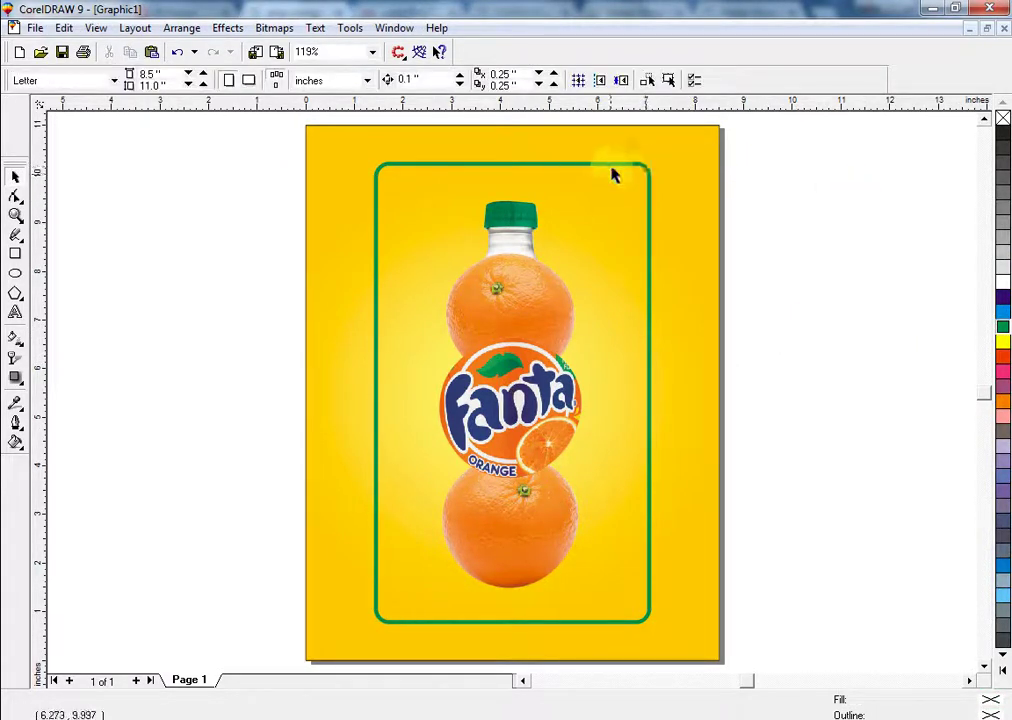
Step: Fill the frame with a linear fountain running from dark green at the top to green at the bottom
{"action": "left_click", "coordinate": [617, 170]}
{"action": "left_click", "coordinate": [15, 441]}
{"action": "left_click", "coordinate": [51, 450]}
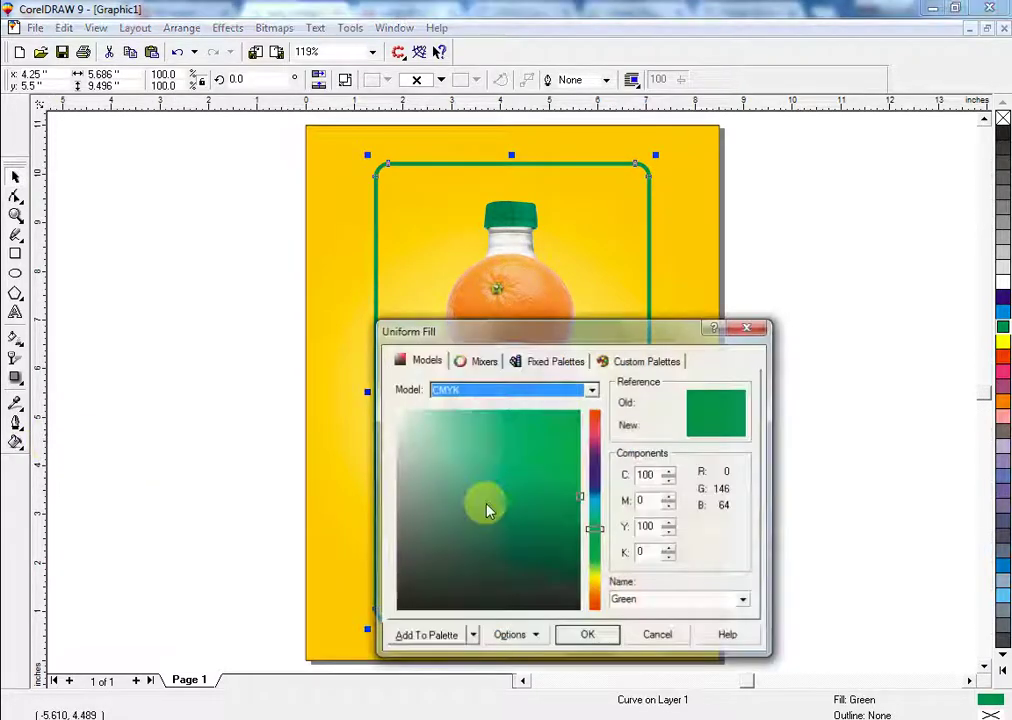
{"action": "left_click_drag", "start_coordinate": [486, 508], "coordinate": [536, 567]}
{"action": "left_click", "coordinate": [588, 636]}
{"action": "left_click_drag", "start_coordinate": [611, 270], "coordinate": [512, 545]}
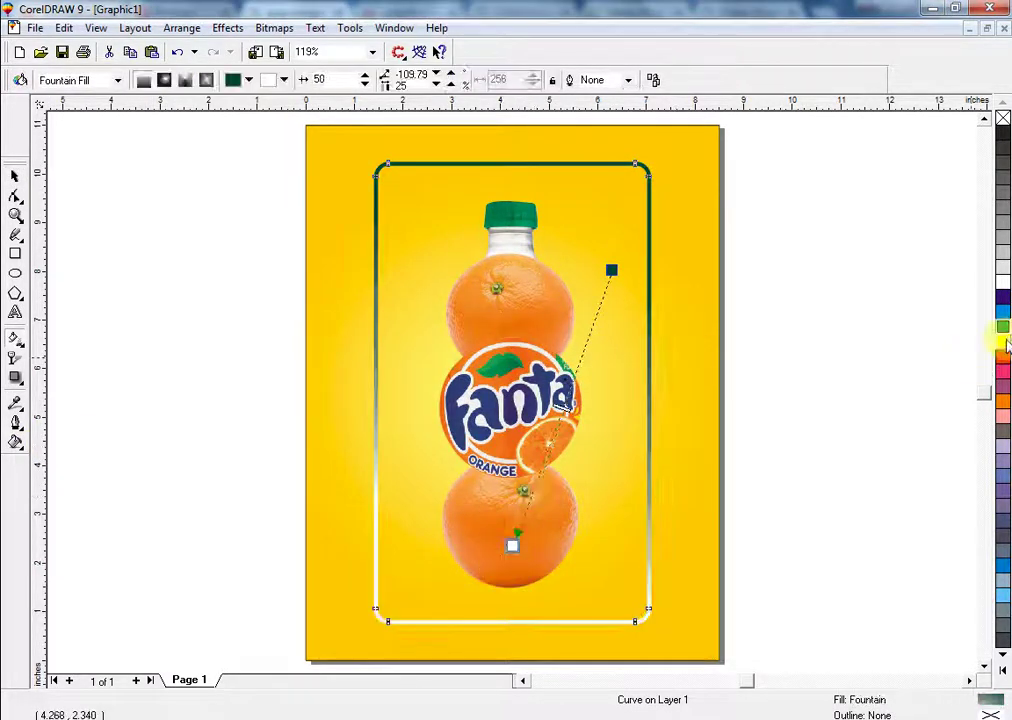
{"action": "left_click_drag", "start_coordinate": [538, 470], "coordinate": [494, 558]}
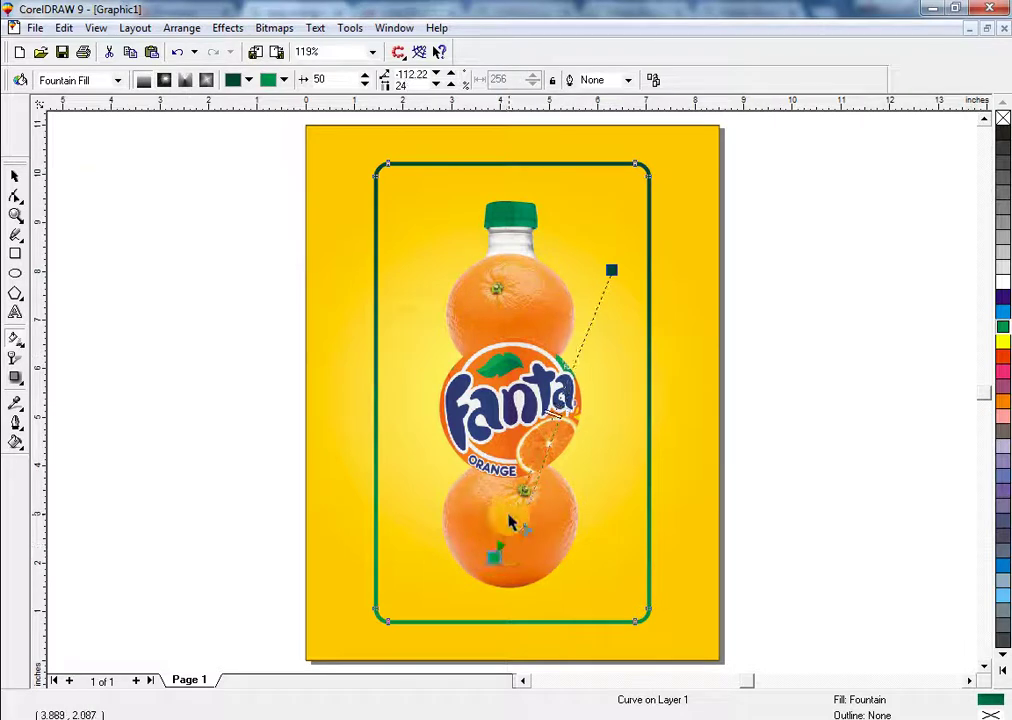
Step: Rotate the gradient frame slightly clockwise around the bottle
{"action": "left_click", "coordinate": [16, 177]}
{"action": "left_click", "coordinate": [642, 172]}
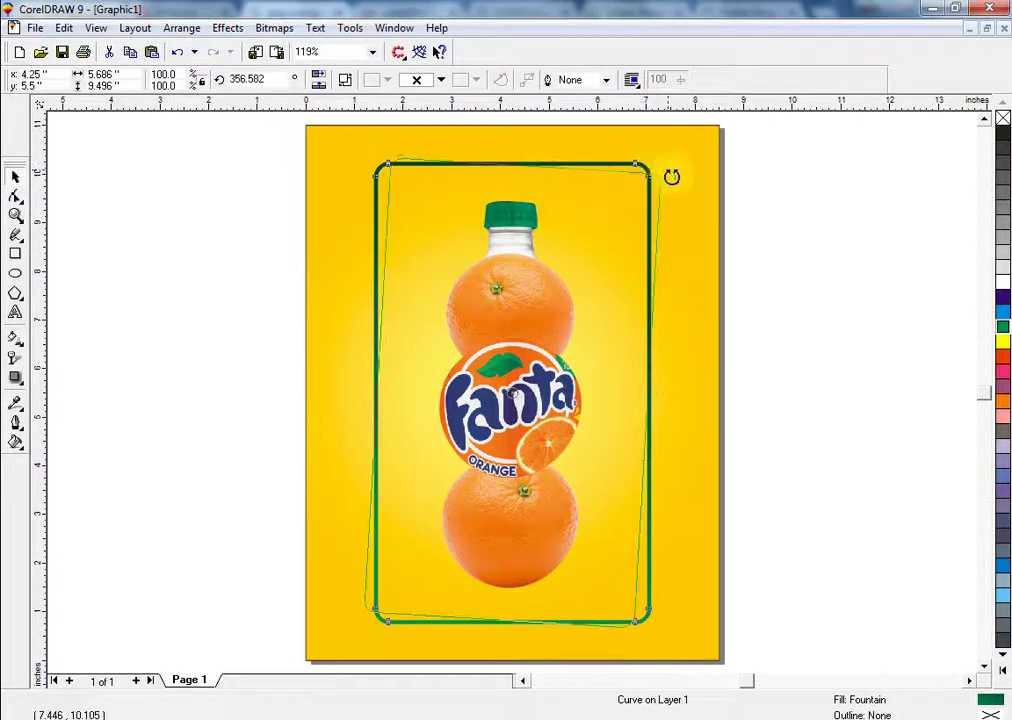
{"action": "left_click_drag", "start_coordinate": [673, 169], "coordinate": [683, 255]}
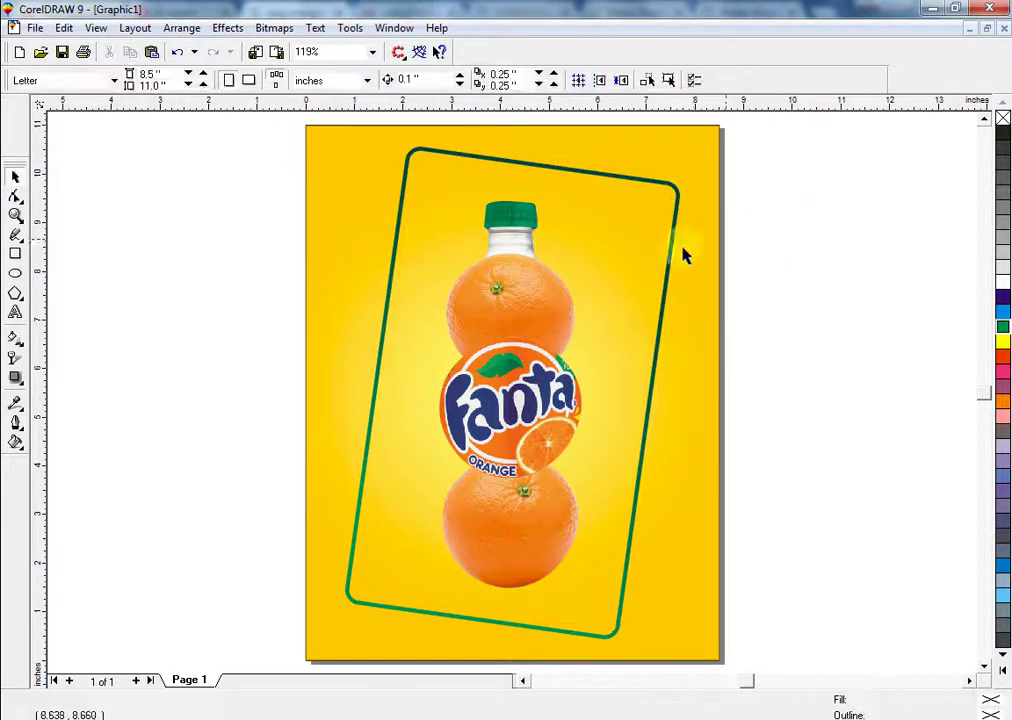
Step: Draw a thin bar about 2.26 by 0.16 inches beside the page, convert it to curves, fill it white and move it farther out
{"action": "left_click", "coordinate": [15, 253]}
{"action": "left_click_drag", "start_coordinate": [84, 230], "coordinate": [208, 240]}
{"action": "left_click", "coordinate": [15, 177]}
{"action": "key", "text": "ctrl+q"}
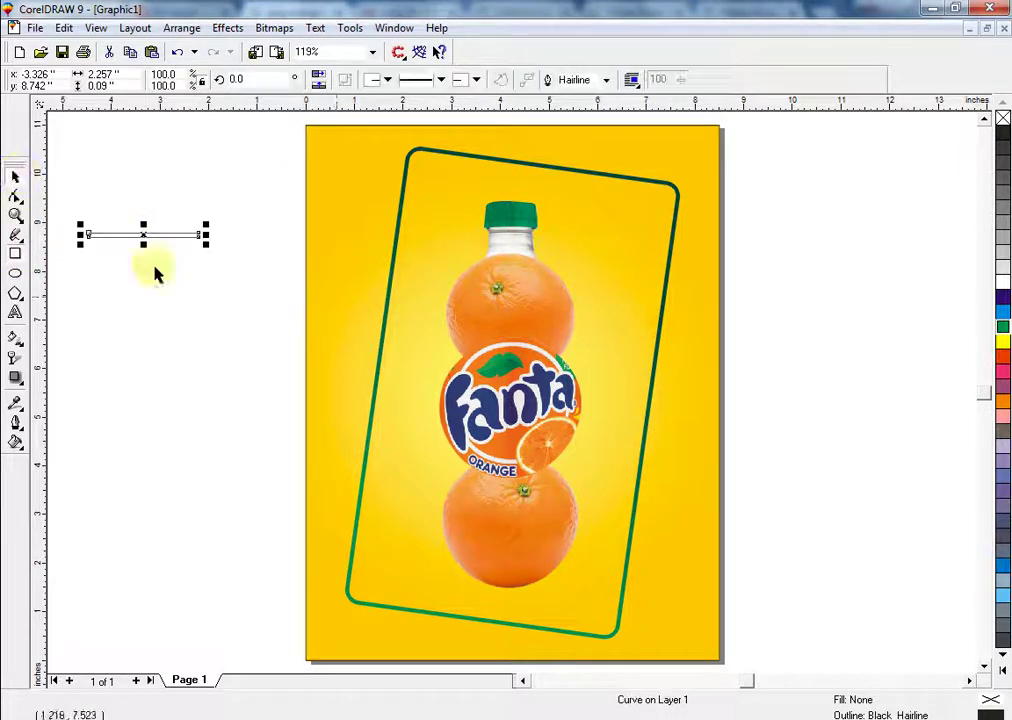
{"action": "left_click_drag", "start_coordinate": [145, 247], "coordinate": [145, 251]}
{"action": "key", "text": "F3"}
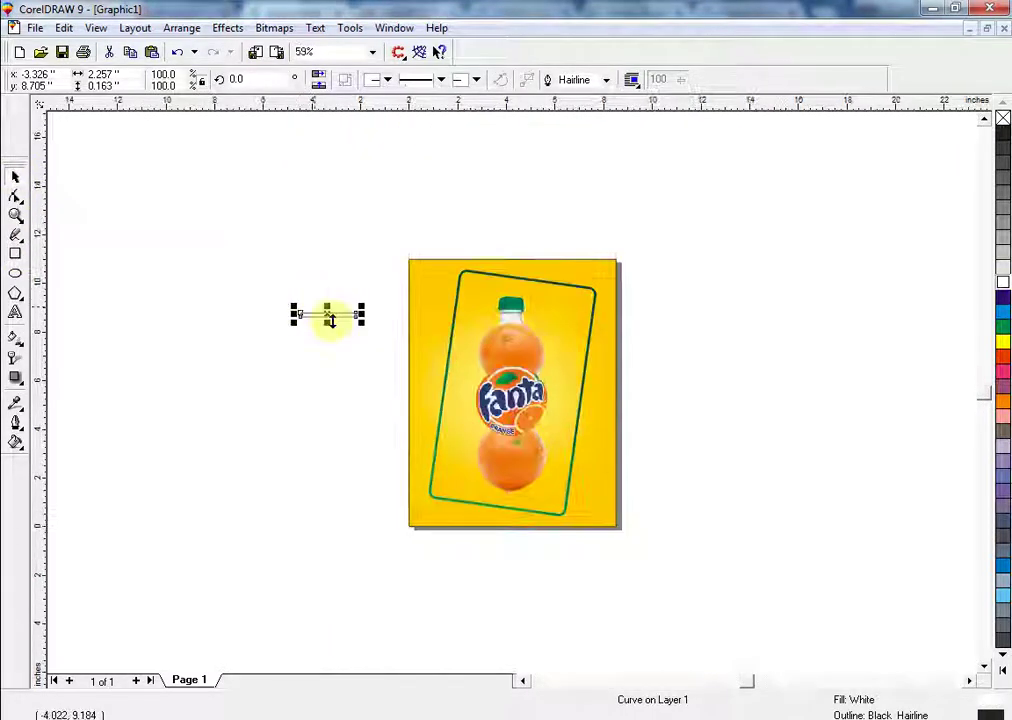
{"action": "left_click_drag", "start_coordinate": [328, 316], "coordinate": [107, 313]}
Step: Apply a linear transparency that fades the bar out toward its left end, with a black fill and no outline
{"action": "key", "text": "shift+F2"}
{"action": "left_click", "coordinate": [15, 355]}
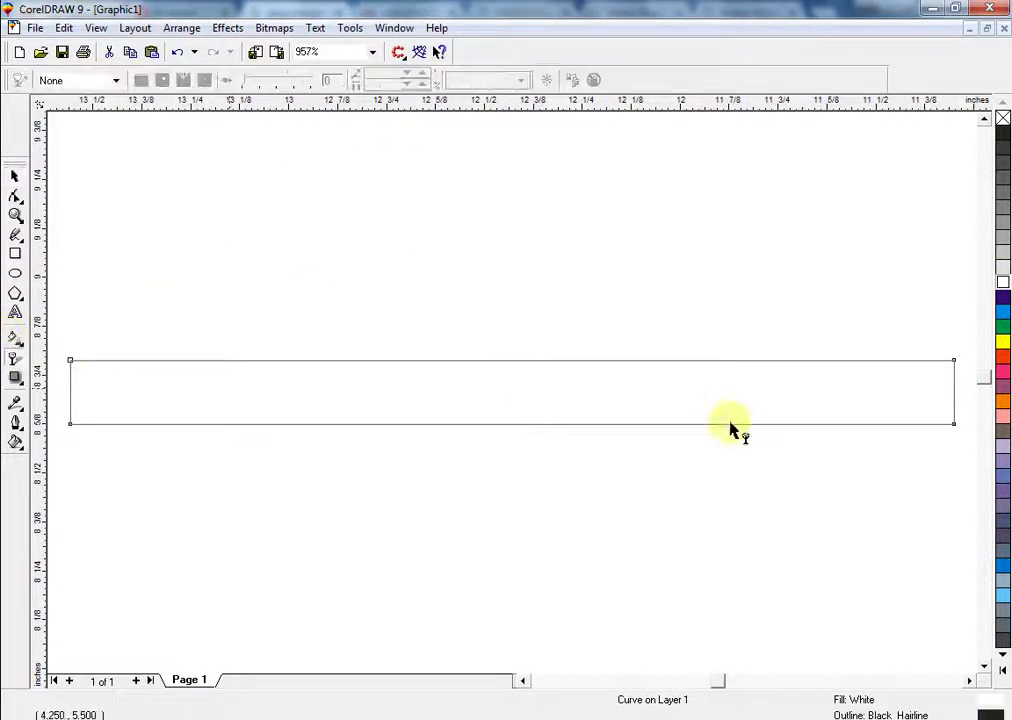
{"action": "left_click_drag", "start_coordinate": [752, 413], "coordinate": [240, 405]}
{"action": "left_click_drag", "start_coordinate": [756, 413], "coordinate": [764, 407]}
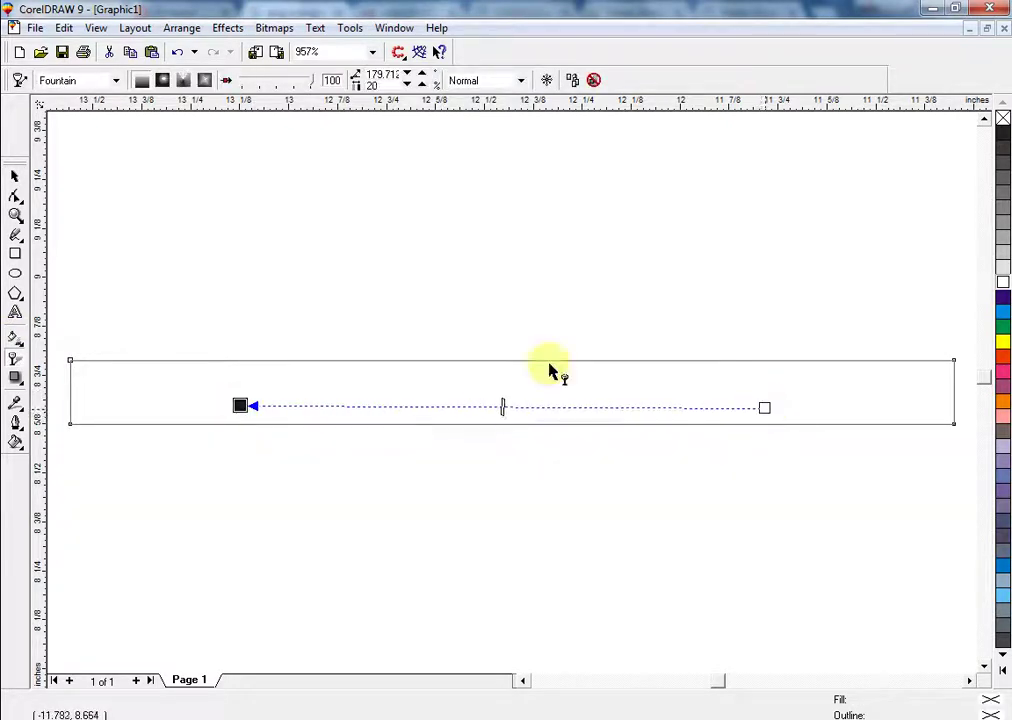
{"action": "left_click", "coordinate": [16, 176]}
{"action": "left_click", "coordinate": [1002, 132]}
{"action": "right_click", "coordinate": [1003, 118]}
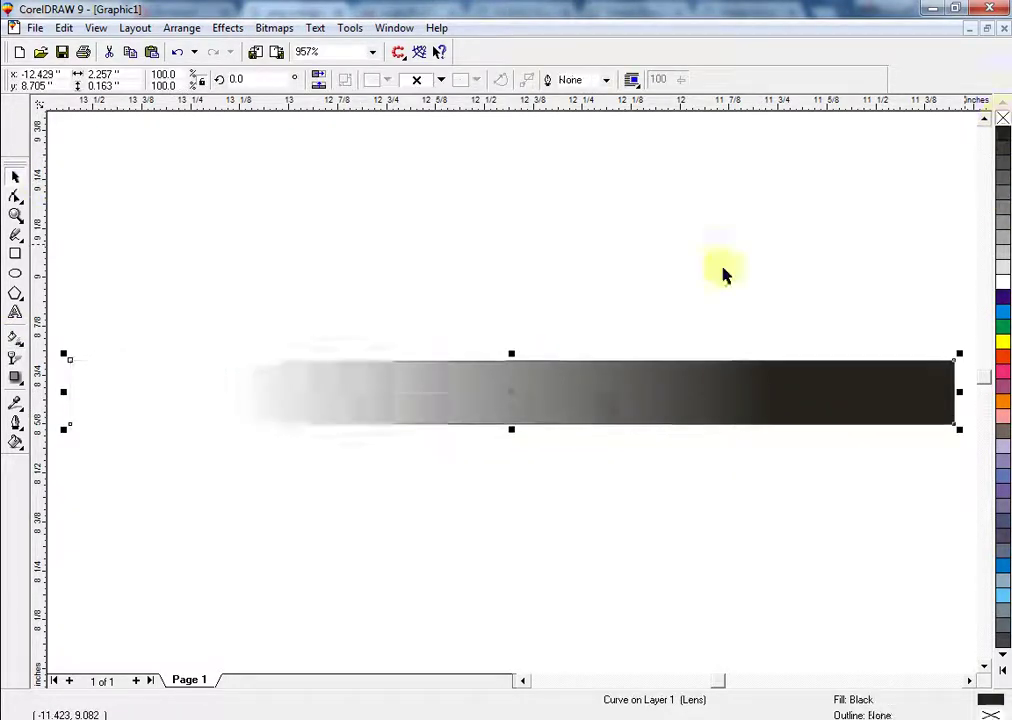
Step: Add a mirrored copy of the bar against its dark end and group the two halves
{"action": "key", "text": "F3"}
{"action": "left_click_drag", "start_coordinate": [286, 398], "coordinate": [790, 404]}
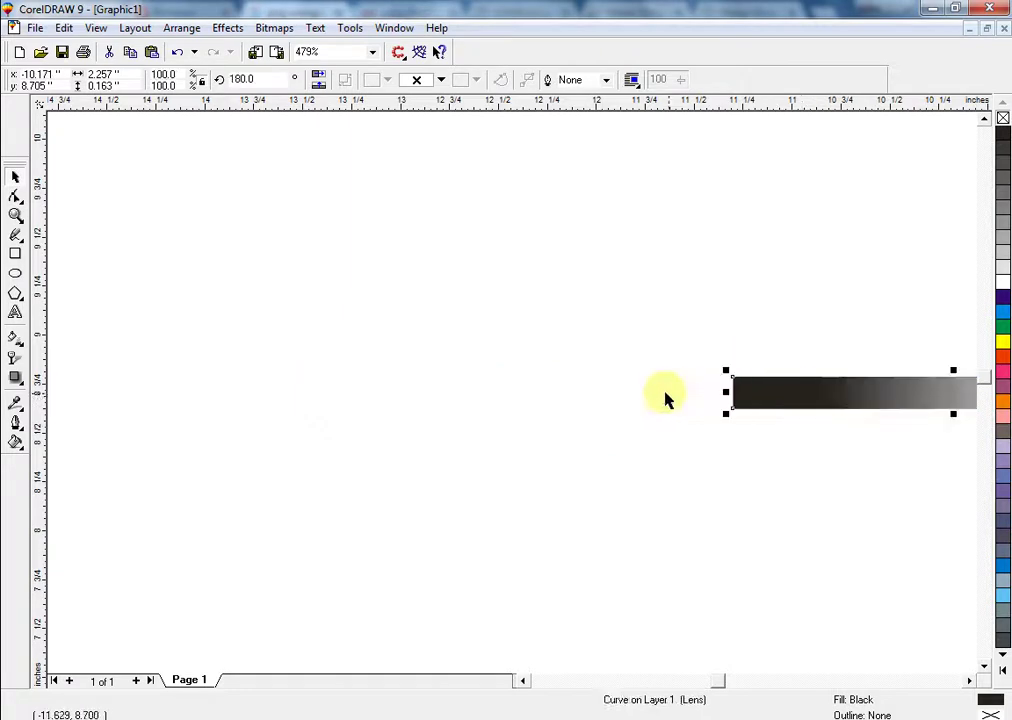
{"action": "key", "text": "ctrl+z"}
{"action": "key", "text": "F3"}
{"action": "left_click_drag", "start_coordinate": [390, 397], "coordinate": [680, 412]}
{"action": "key", "text": "ctrl+g"}
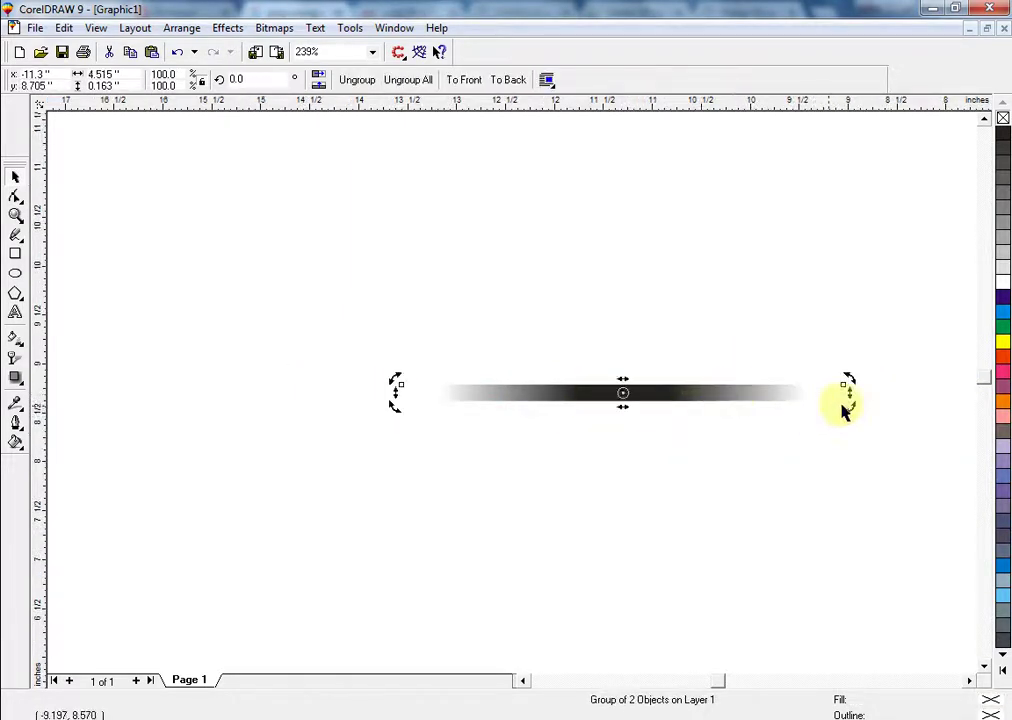
Step: Rotate repeated copies of the faded bar around its centre at equal angles to form a complete starburst
{"action": "left_click", "coordinate": [845, 410]}
{"action": "left_click", "coordinate": [786, 394]}
{"action": "left_click", "coordinate": [809, 402]}
{"action": "left_click_drag", "start_coordinate": [852, 409], "coordinate": [843, 380]}
{"action": "key", "text": "ctrl+z"}
{"action": "key", "text": "ctrl+r"}
{"action": "key", "text": "ctrl+r"}
{"action": "key", "text": "ctrl+r"}
{"action": "key", "text": "ctrl+r"}
{"action": "key", "text": "ctrl+r"}
{"action": "key", "text": "ctrl+r"}
{"action": "key", "text": "ctrl+r"}
{"action": "key", "text": "ctrl+r"}
{"action": "key", "text": "ctrl+r"}
{"action": "key", "text": "ctrl+r"}
{"action": "key", "text": "ctrl+r"}
{"action": "key", "text": "ctrl+r"}
{"action": "key", "text": "ctrl+r"}
{"action": "key", "text": "ctrl+r"}
{"action": "key", "text": "ctrl+r"}
{"action": "key", "text": "ctrl+r"}
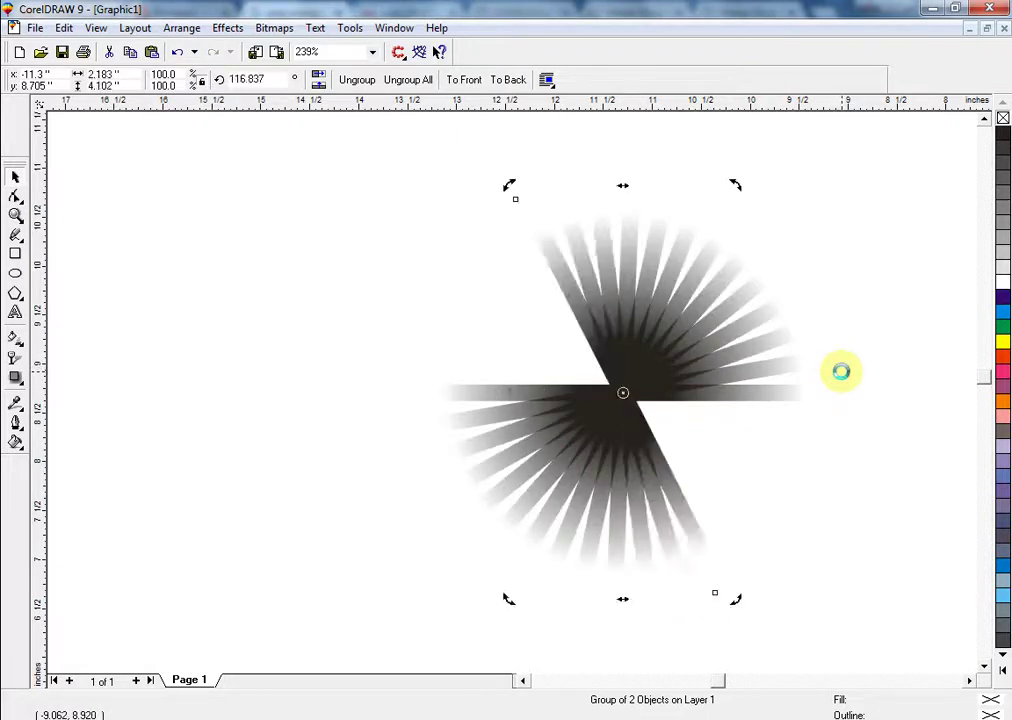
{"action": "key", "text": "ctrl+r"}
{"action": "key", "text": "F3"}
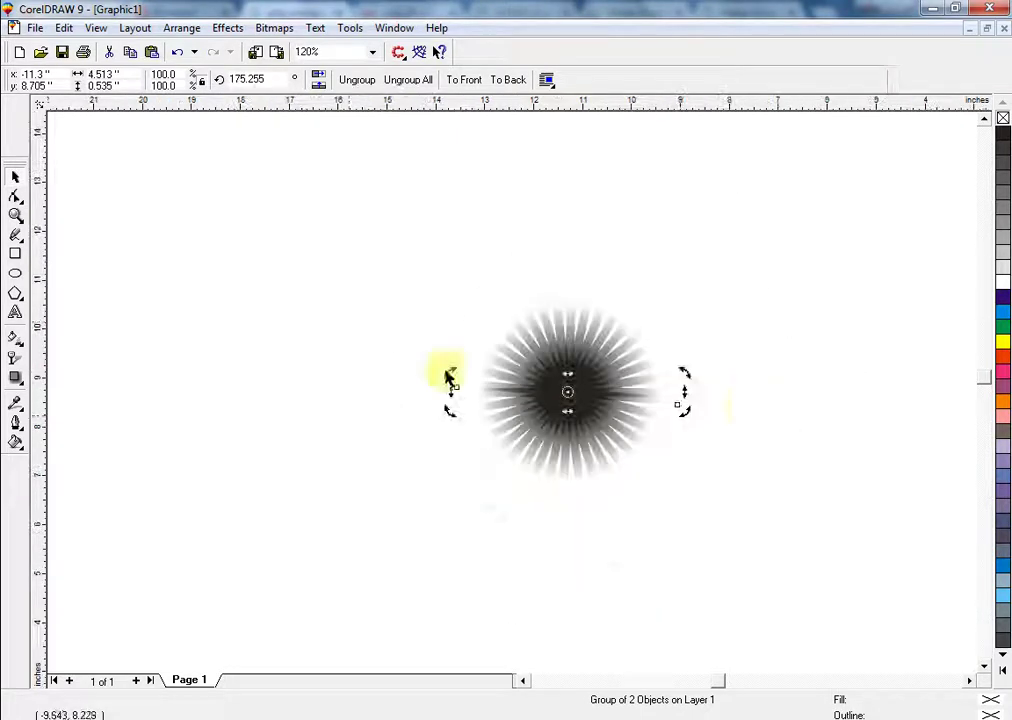
{"action": "left_click_drag", "start_coordinate": [281, 213], "coordinate": [883, 584]}
{"action": "key", "text": "ctrl+g"}
{"action": "key", "text": "ctrl+z"}
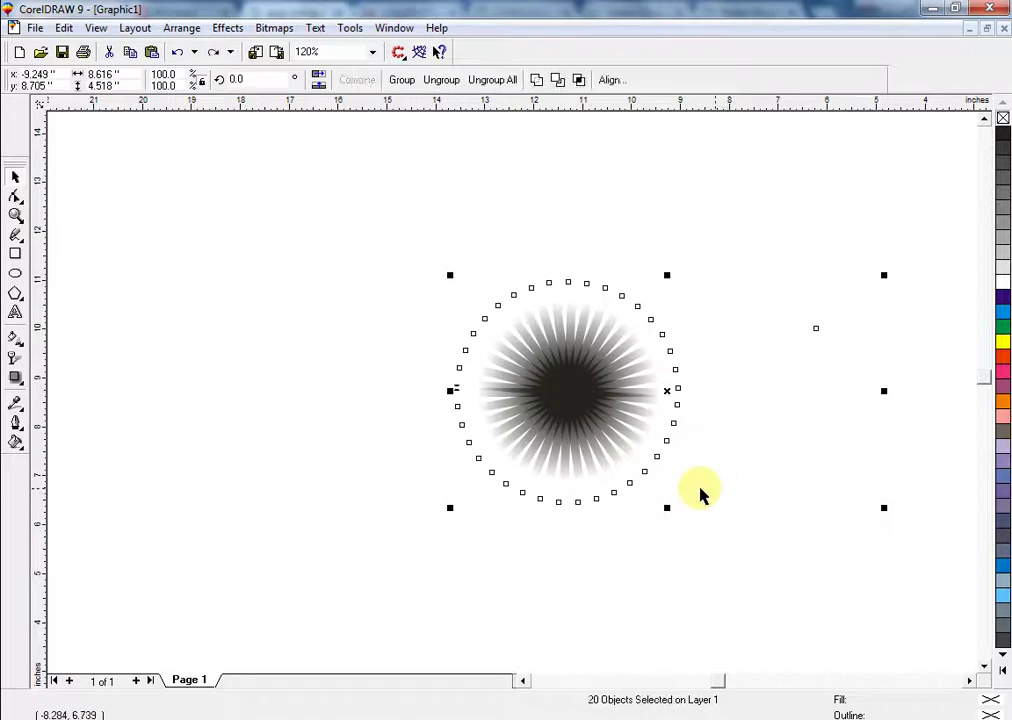
Step: Select only the starburst's rays and group them
{"action": "key", "text": "F3"}
{"action": "left_click", "coordinate": [305, 240]}
{"action": "left_click_drag", "start_coordinate": [315, 247], "coordinate": [653, 527]}
{"action": "key", "text": "ctrl+g"}
Step: Centre the starburst group horizontally and vertically on the yellow background
{"action": "left_click", "coordinate": [913, 339], "text": "shift"}
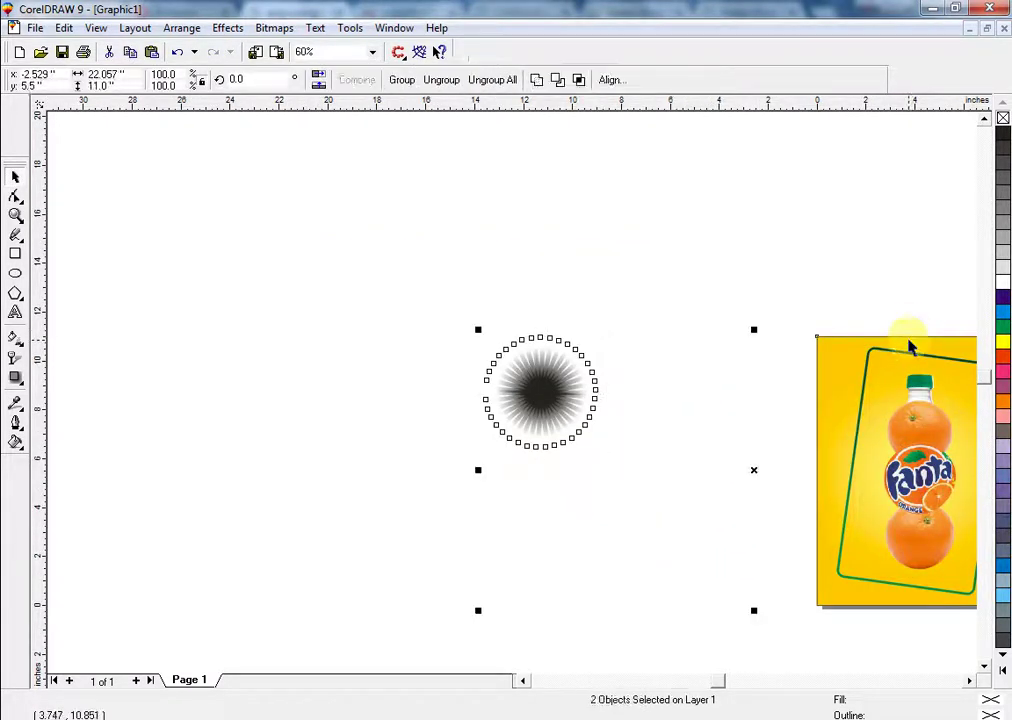
{"action": "key", "text": "c"}
{"action": "key", "text": "e"}
{"action": "key", "text": "shift+F2"}
Step: Colour the starburst white and enlarge it around its centre to about 7.83 inches across
{"action": "left_click", "coordinate": [557, 434]}
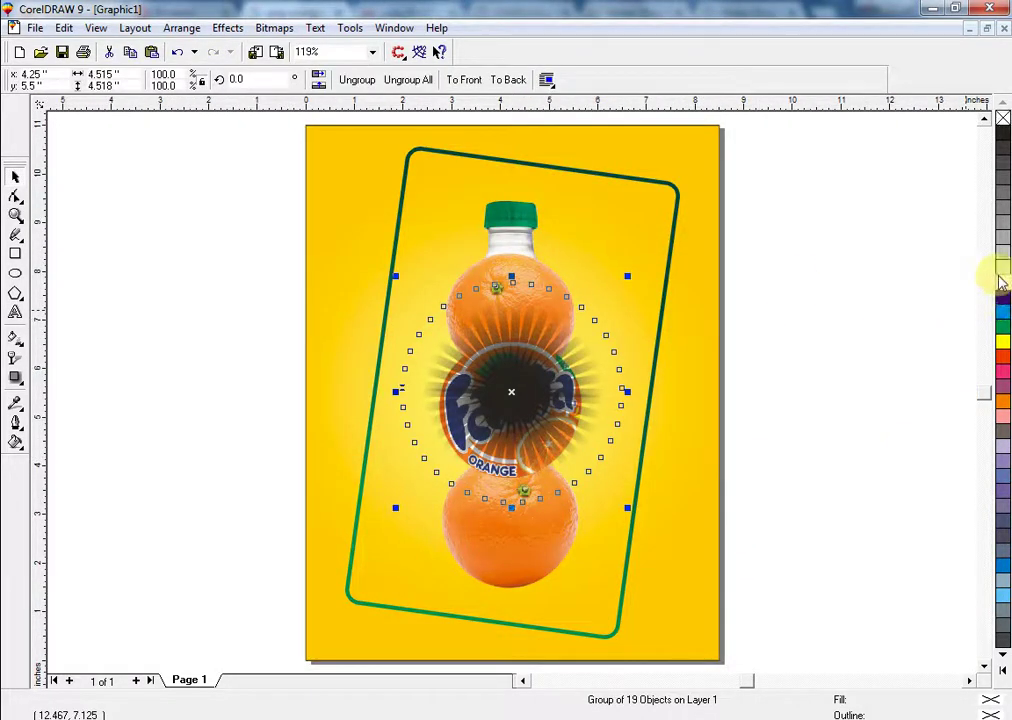
{"action": "left_click", "coordinate": [1000, 282]}
{"action": "left_click_drag", "start_coordinate": [627, 276], "coordinate": [714, 200]}
Step: PowerClip the starburst inside the yellow background rectangle
{"action": "key", "text": "Escape"}
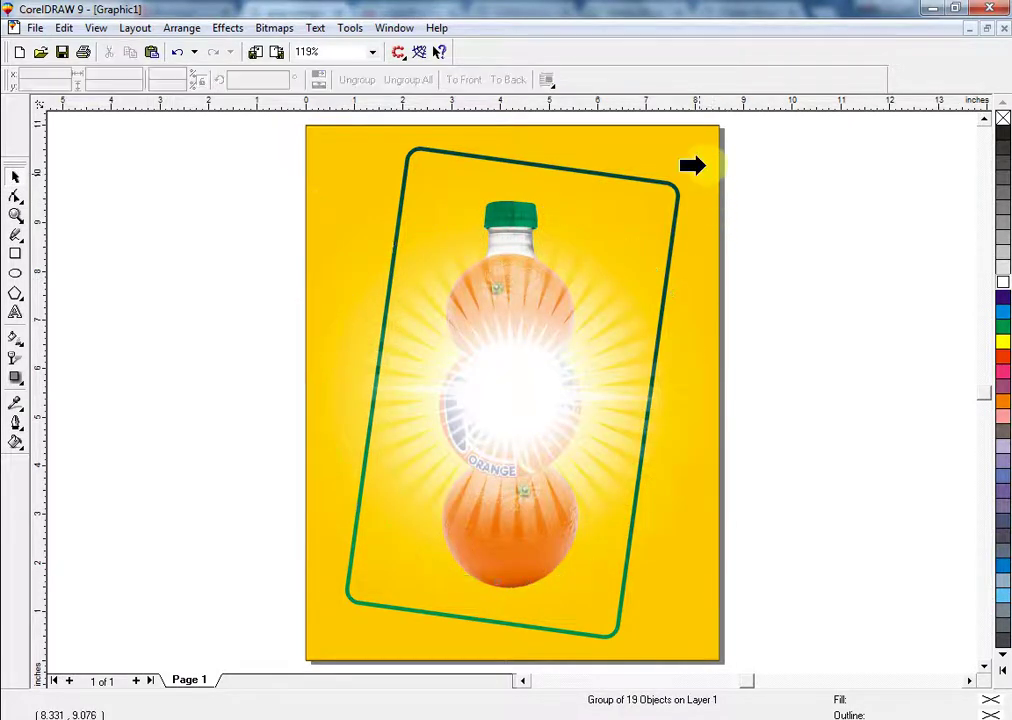
{"action": "left_click", "coordinate": [705, 165]}
{"action": "left_click", "coordinate": [826, 191]}
Step: Edit the background's PowerClip contents, enlarging the starburst to about 8.3 inches across and colouring it yellow
{"action": "left_click", "coordinate": [622, 314], "text": "ctrl"}
{"action": "left_click", "coordinate": [619, 314]}
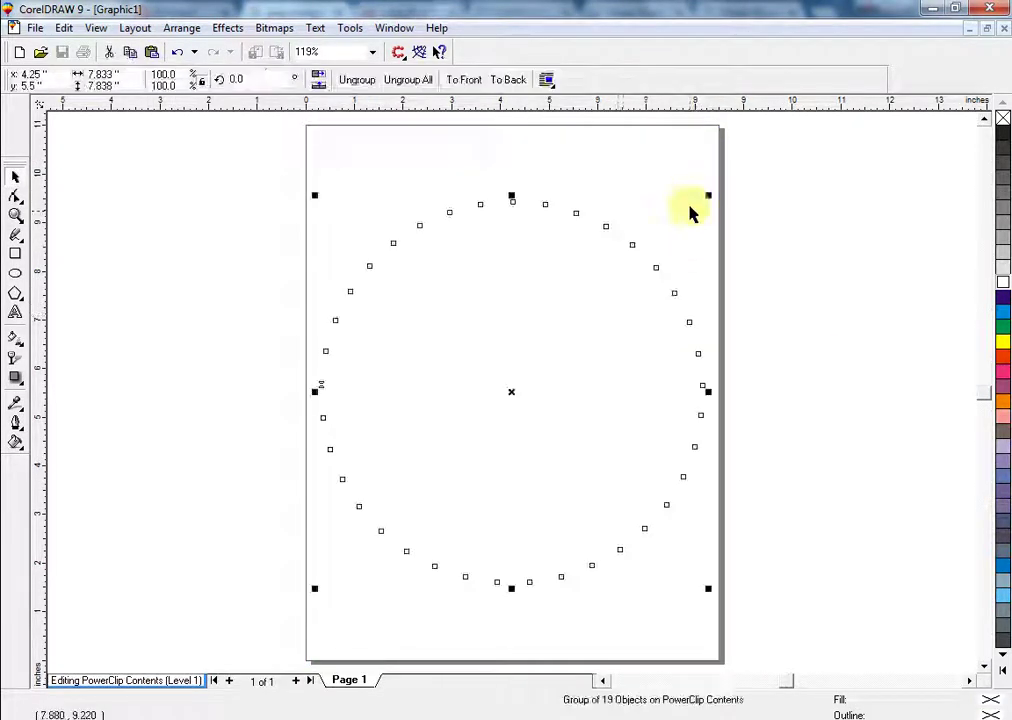
{"action": "left_click_drag", "start_coordinate": [711, 197], "coordinate": [733, 193]}
{"action": "left_click", "coordinate": [1003, 340]}
{"action": "left_click", "coordinate": [926, 325], "text": "ctrl"}
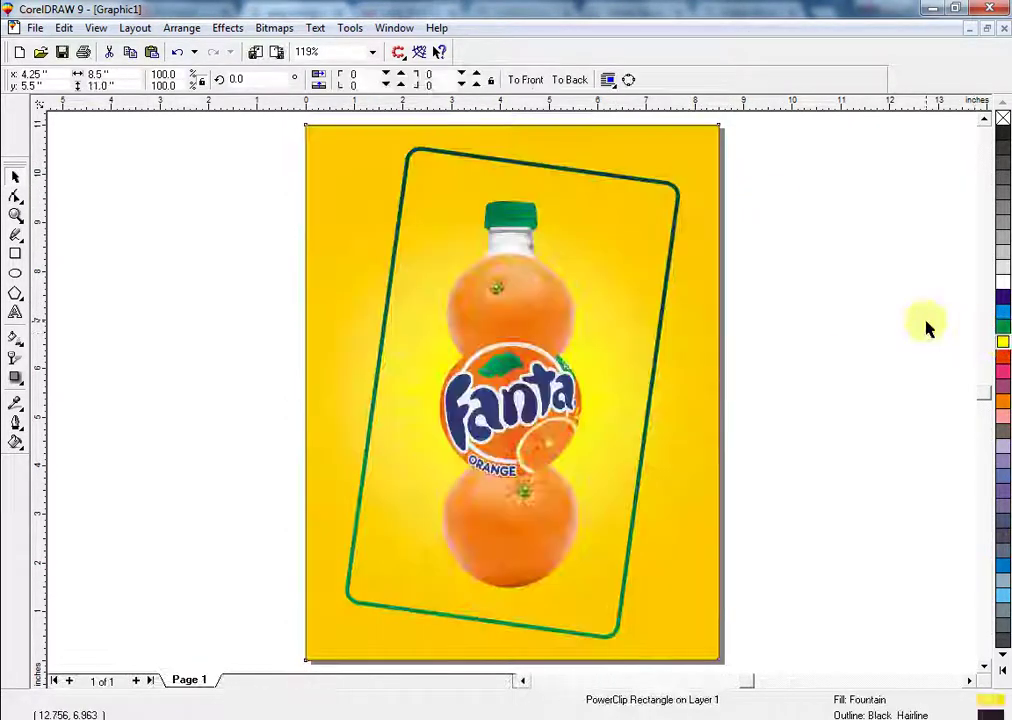
{"action": "left_click", "coordinate": [926, 325]}
{"action": "key", "text": "F3"}
{"action": "left_click_drag", "start_coordinate": [736, 580], "coordinate": [244, 172]}
{"action": "key", "text": "F4"}
Step: Reopen the background's PowerClip contents and enlarge the yellow starburst around its centre so its rays spread beyond the frame
{"action": "left_click", "coordinate": [775, 328]}
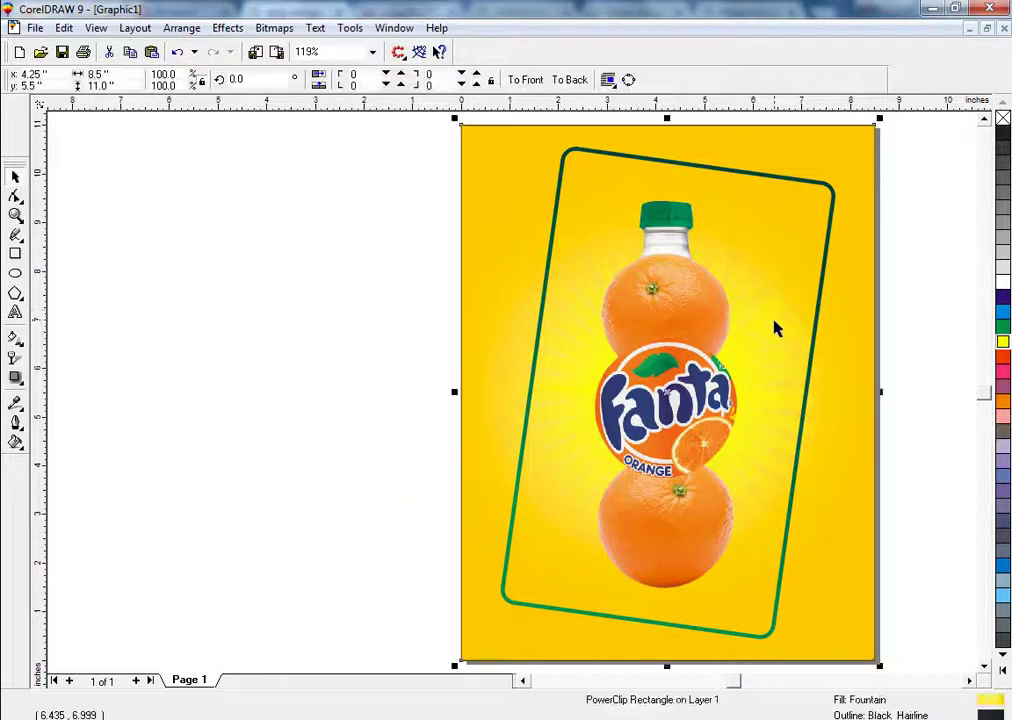
{"action": "left_click", "coordinate": [779, 305], "text": "ctrl"}
{"action": "key", "text": "F3"}
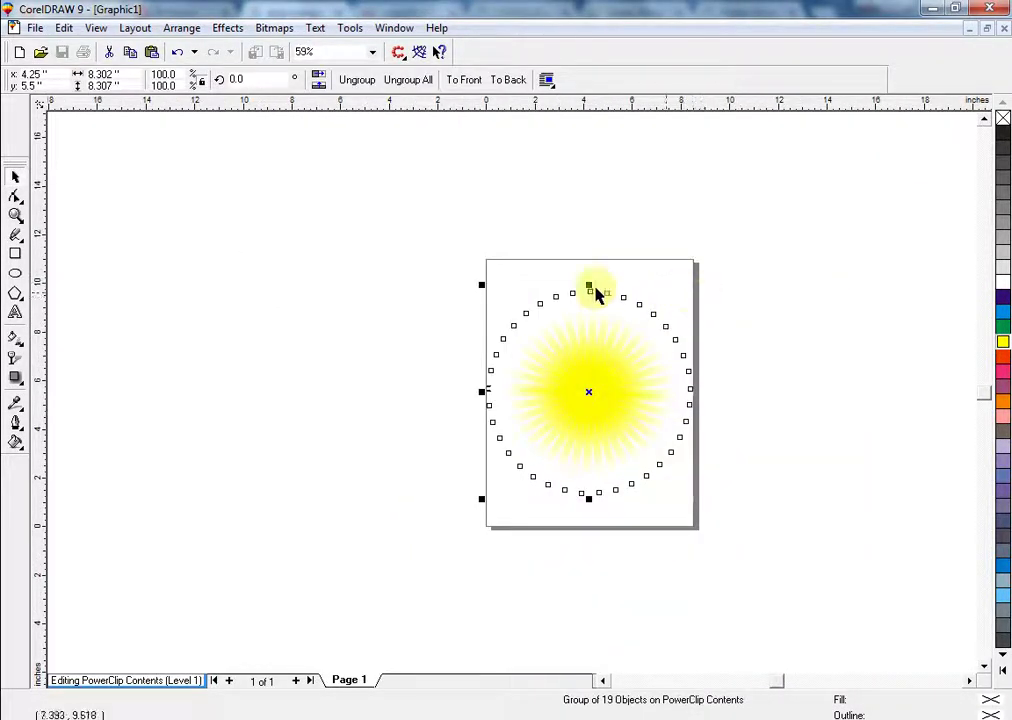
{"action": "left_click_drag", "start_coordinate": [479, 283], "coordinate": [431, 226]}
{"action": "left_click", "coordinate": [799, 234], "text": "ctrl"}
{"action": "left_click", "coordinate": [799, 234]}
{"action": "left_click_drag", "start_coordinate": [799, 233], "coordinate": [296, 587]}
{"action": "key", "text": "F4"}
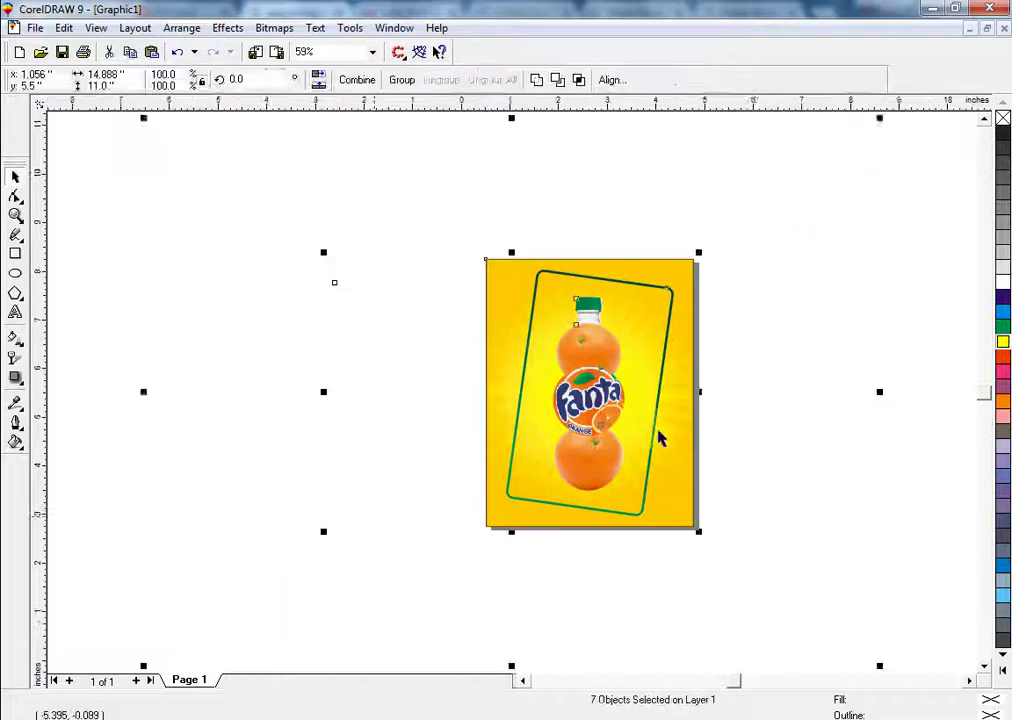
{"action": "key", "text": "Escape"}
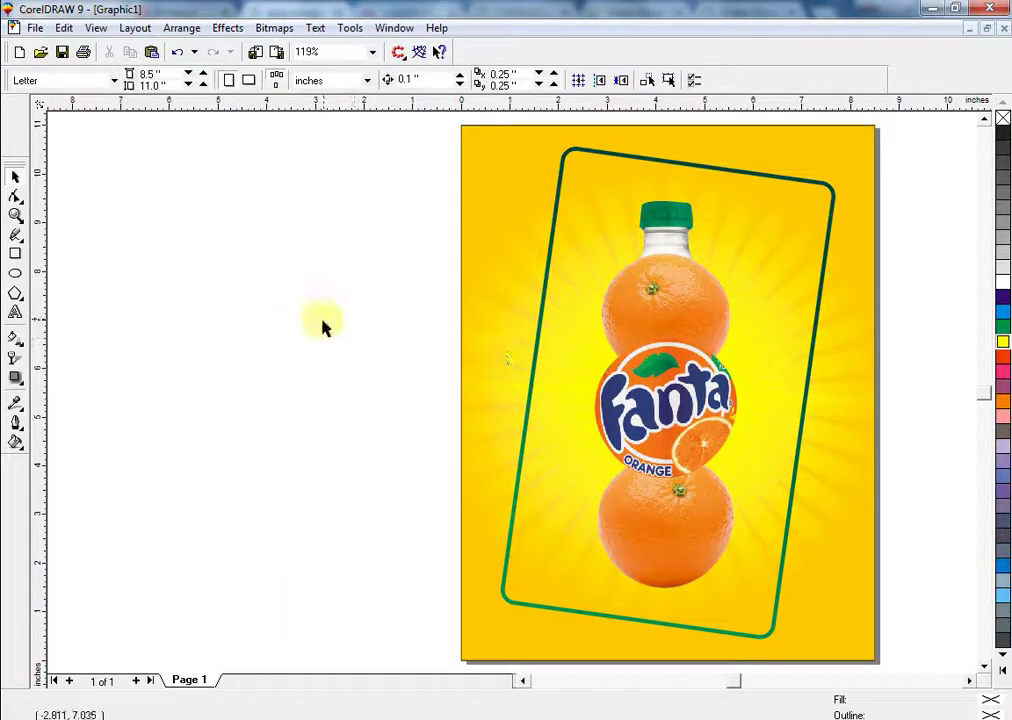
Step: Draw a small circle about 0.16 inches across on the left side of the upper orange
{"action": "left_click", "coordinate": [15, 217]}
{"action": "left_click_drag", "start_coordinate": [603, 263], "coordinate": [801, 397]}
{"action": "left_click", "coordinate": [15, 274]}
{"action": "left_click_drag", "start_coordinate": [163, 300], "coordinate": [196, 333]}
{"action": "key", "text": "space"}
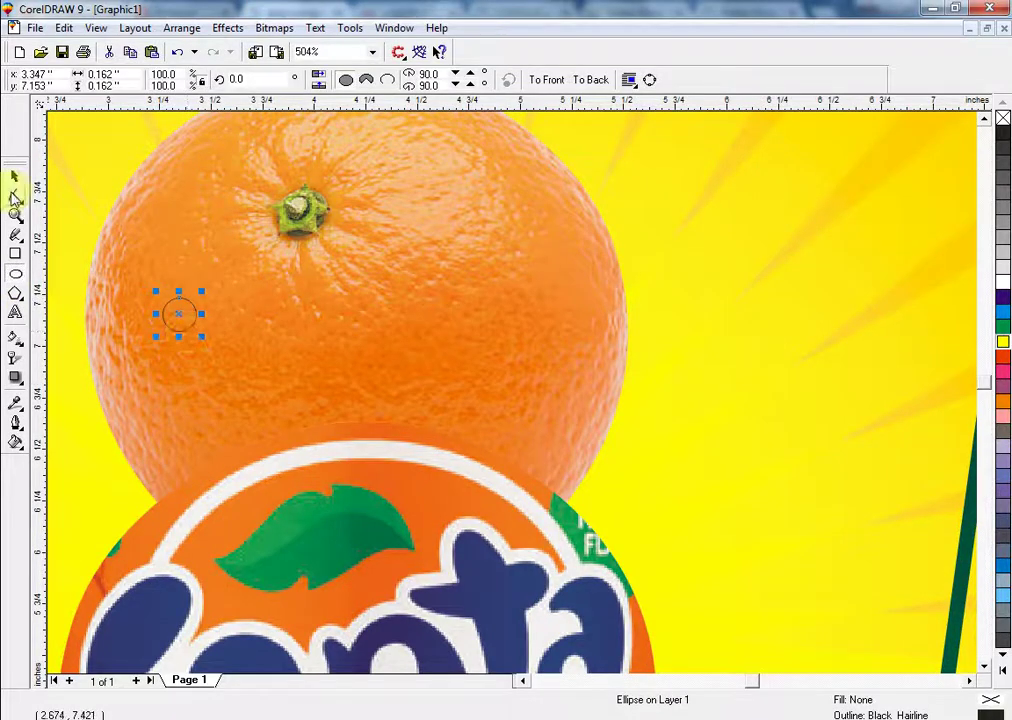
Step: Try a drop shadow on the small circle, undo it and delete the circle
{"action": "key", "text": "shift+F2"}
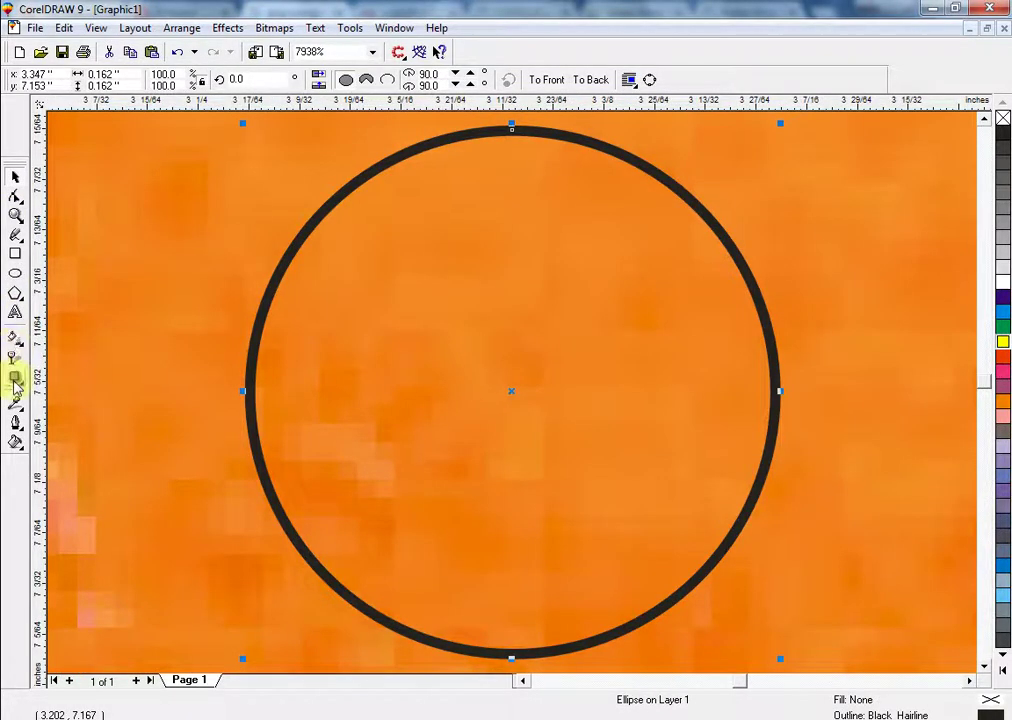
{"action": "left_click", "coordinate": [15, 380]}
{"action": "left_click_drag", "start_coordinate": [459, 272], "coordinate": [478, 402]}
{"action": "key", "text": "ctrl+z"}
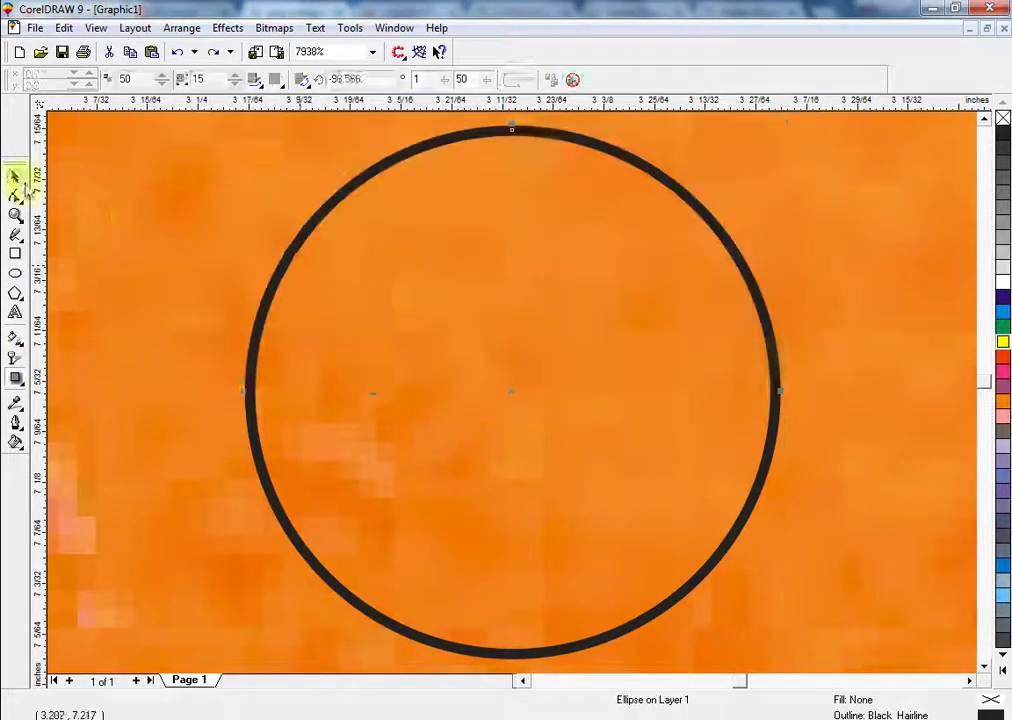
{"action": "left_click", "coordinate": [16, 178]}
{"action": "key", "text": "F3"}
{"action": "key", "text": "F3"}
{"action": "key", "text": "F3"}
{"action": "key", "text": "F3"}
{"action": "key", "text": "F3"}
{"action": "key", "text": "Delete"}
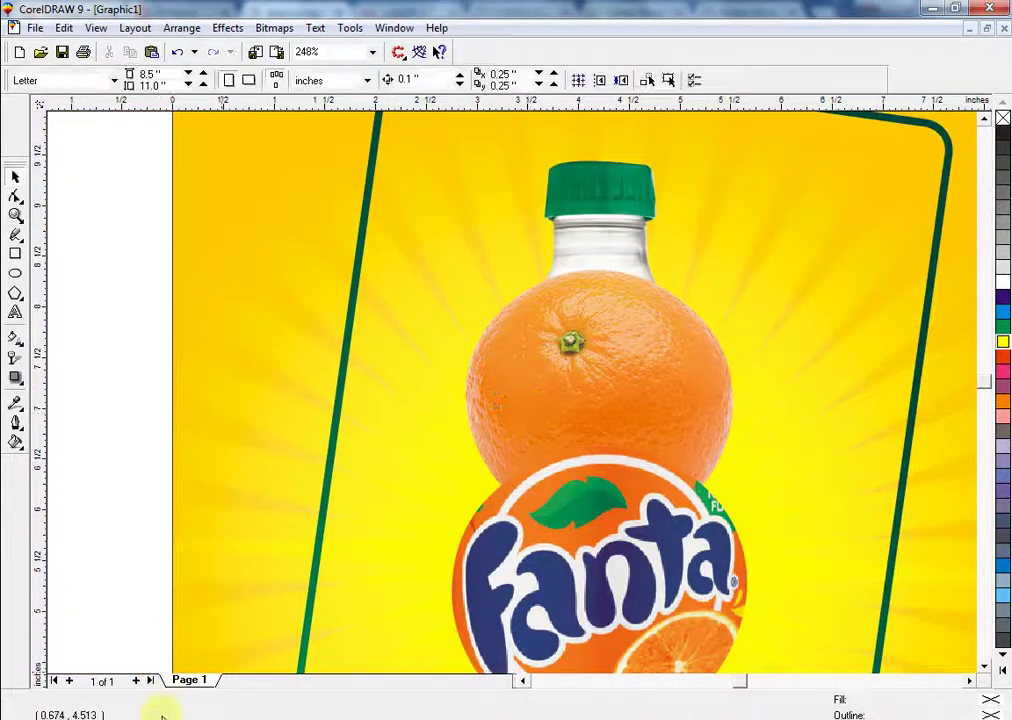
Step: Switch to Chrome and search Google Images for "png drops"
{"action": "left_click", "coordinate": [163, 717]}
{"action": "left_click", "coordinate": [68, 10]}
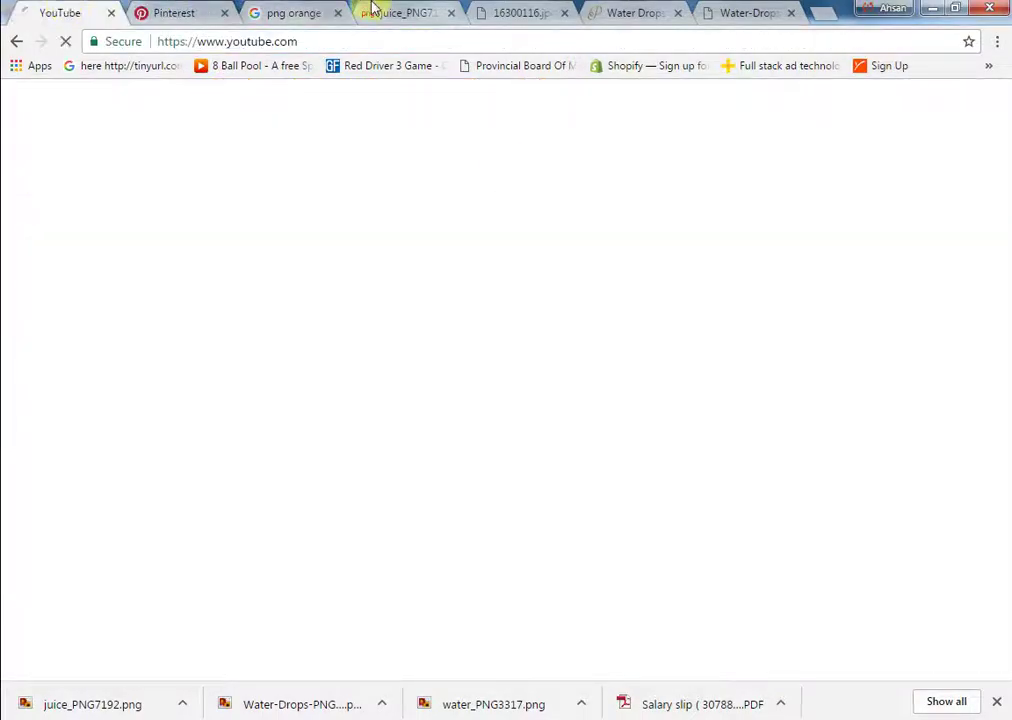
{"action": "left_click", "coordinate": [372, 8]}
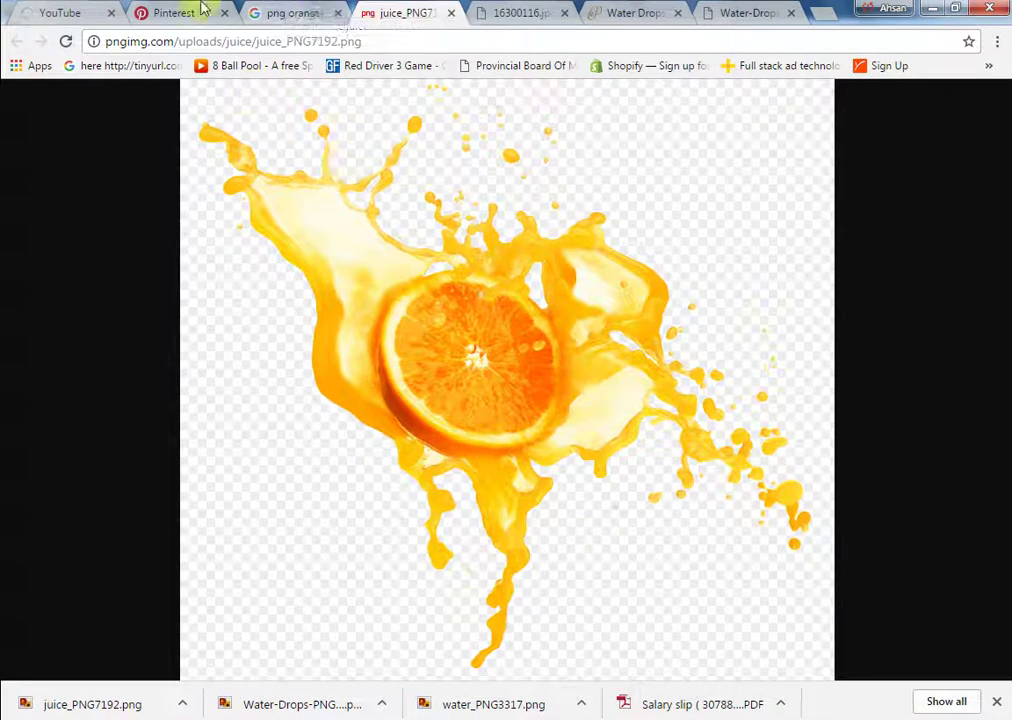
{"action": "left_click", "coordinate": [290, 12]}
{"action": "scroll", "coordinate": [307, 165], "scroll_direction": "up", "scroll_amount": 5}
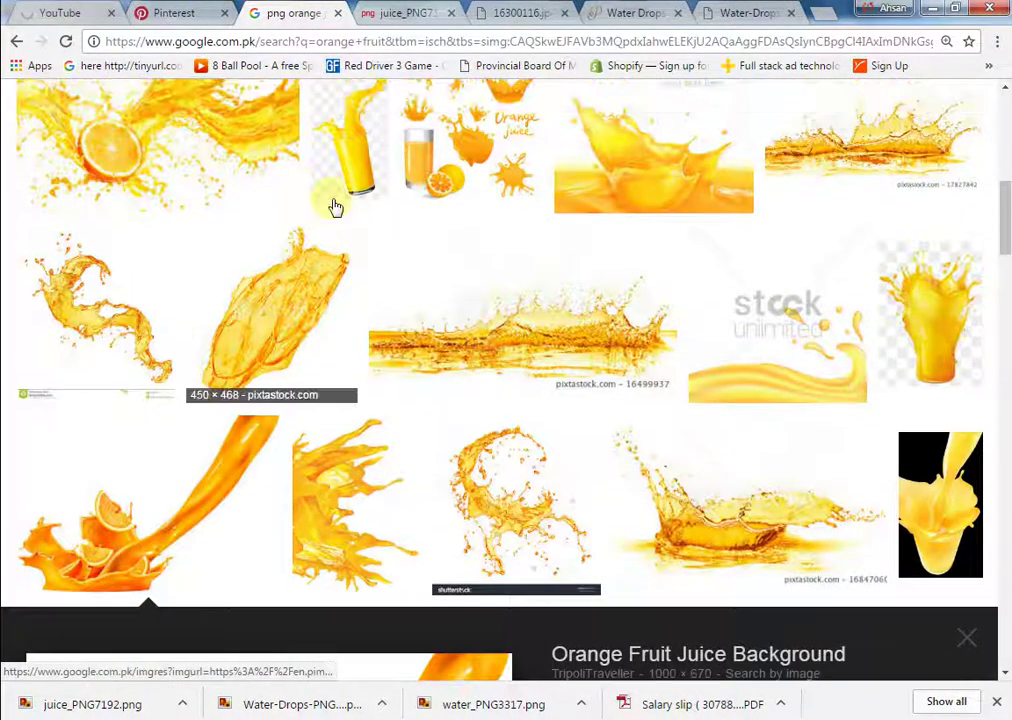
{"action": "left_click_drag", "start_coordinate": [336, 120], "coordinate": [435, 121]}
{"action": "type", "text": "drops"}
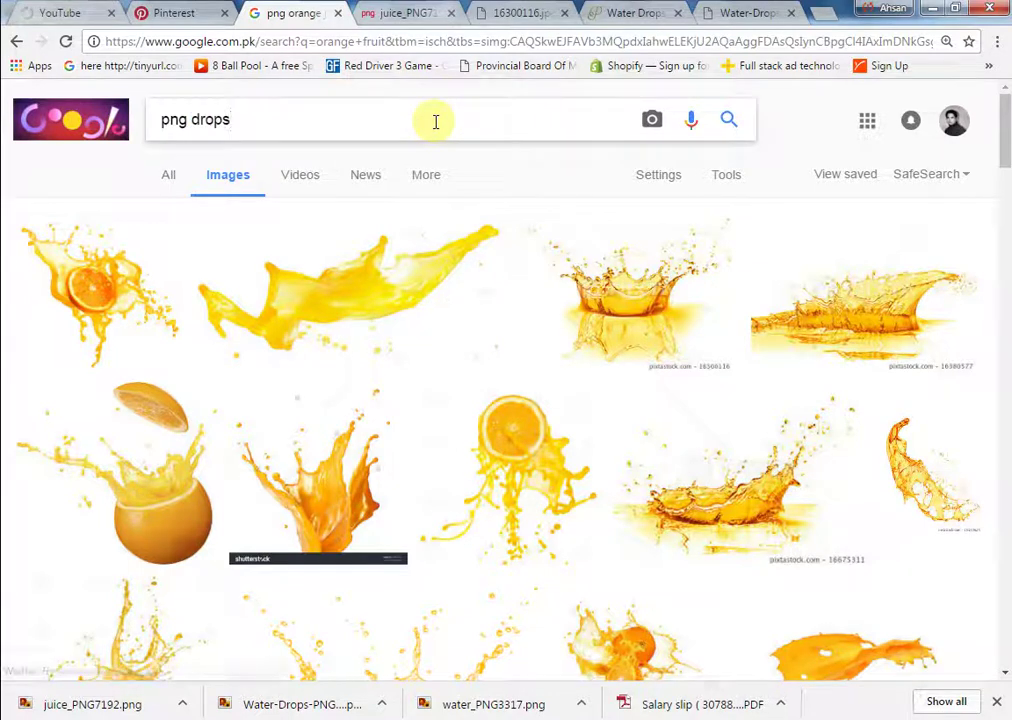
{"action": "key", "text": "Return"}
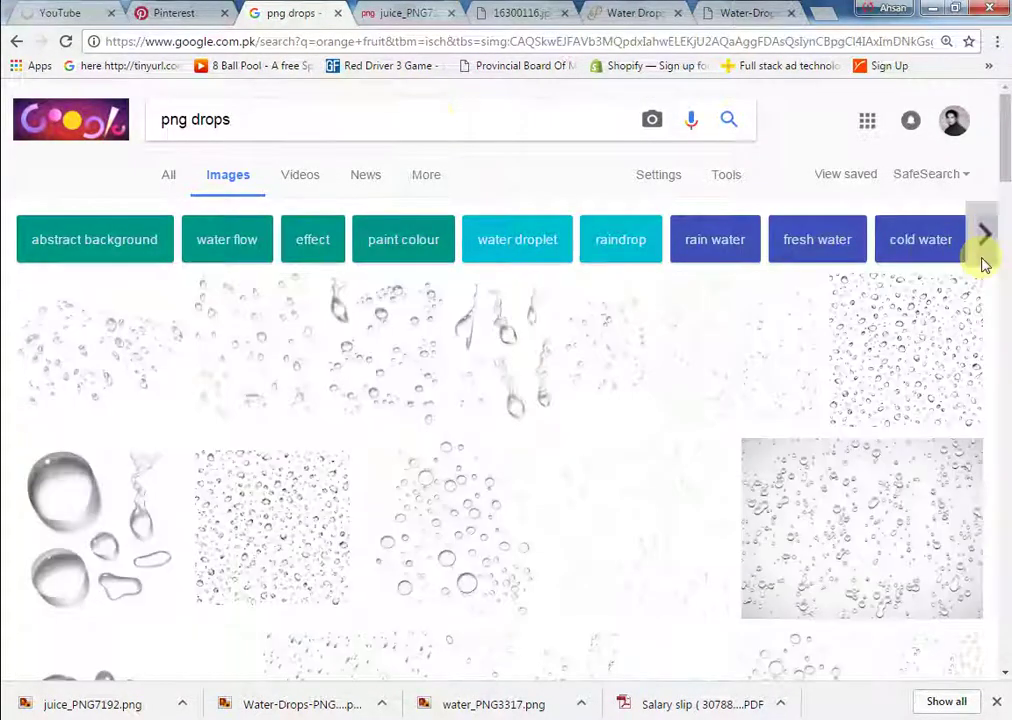
Step: Preview two water-drop results and open the full-size FreeIconsPNG water drops image in a new tab
{"action": "left_click", "coordinate": [700, 376]}
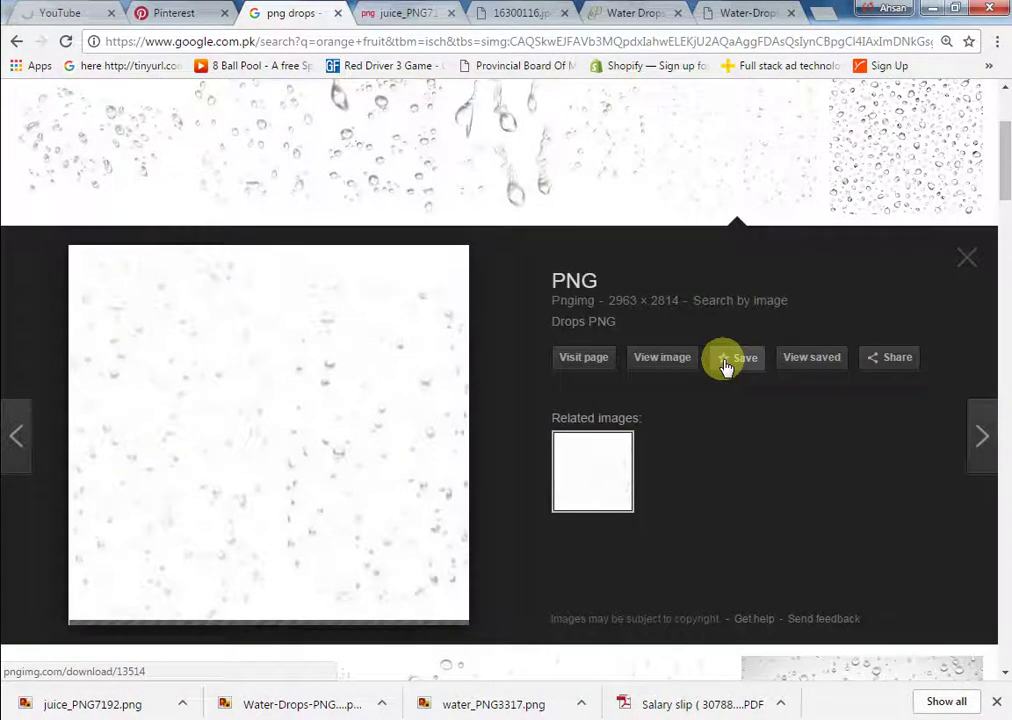
{"action": "left_click", "coordinate": [904, 165]}
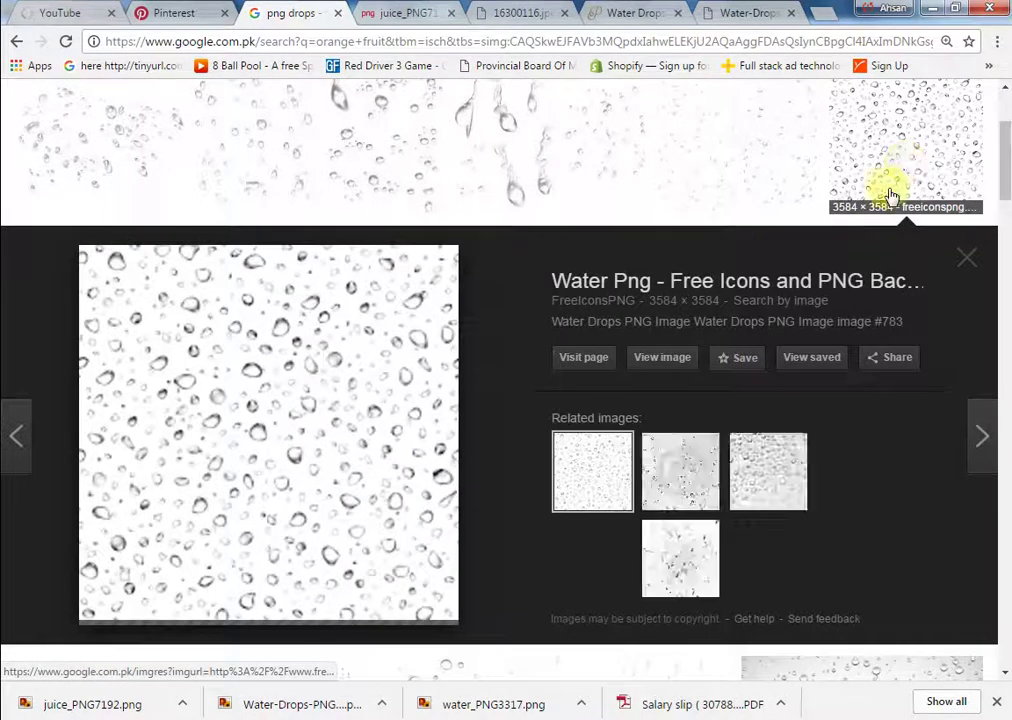
{"action": "left_click", "coordinate": [682, 364]}
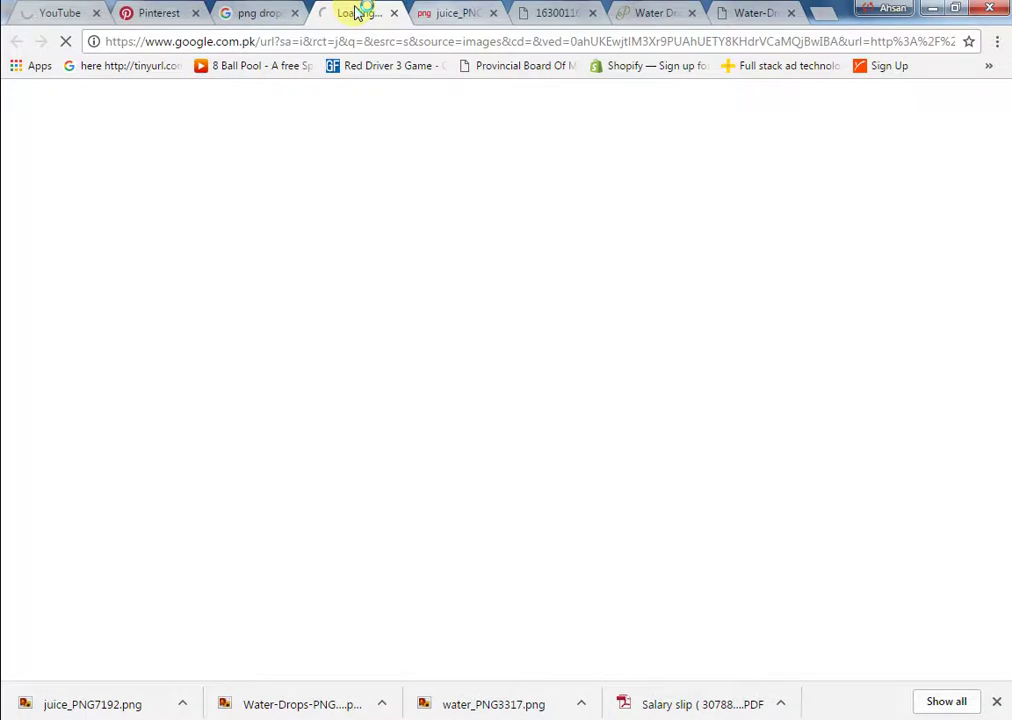
Step: Examine more of the drops image results for a usable transparent droplet picture and check the loading image tab
{"action": "left_click", "coordinate": [258, 13]}
{"action": "scroll", "coordinate": [705, 255], "scroll_direction": "down", "scroll_amount": 5}
{"action": "scroll", "coordinate": [704, 256], "scroll_direction": "down", "scroll_amount": 3}
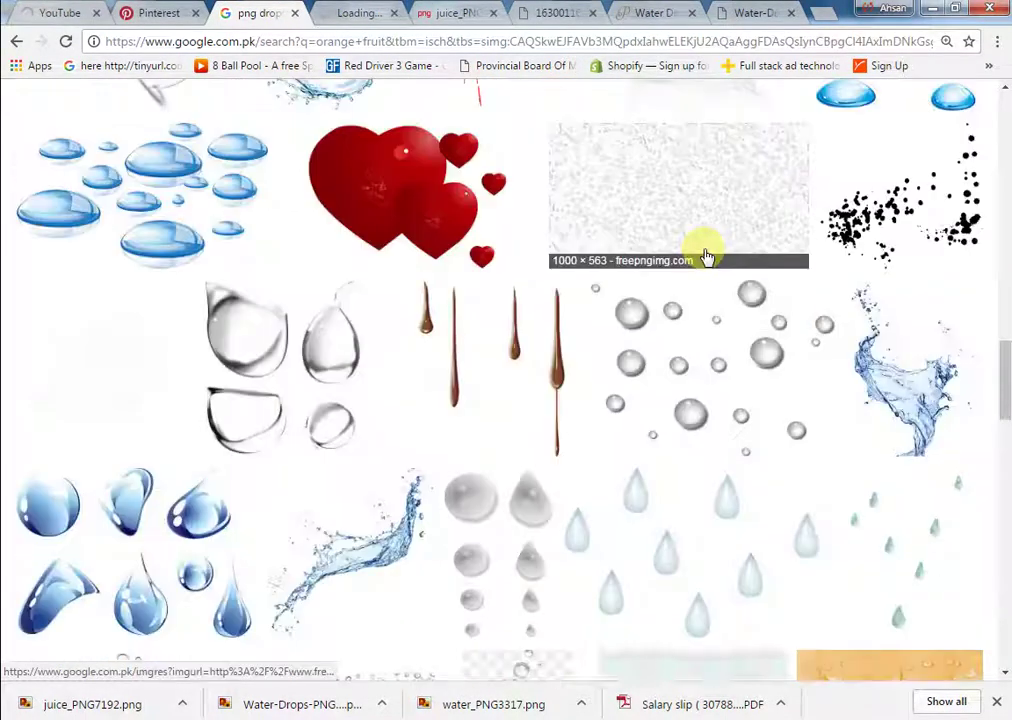
{"action": "left_click", "coordinate": [718, 345]}
{"action": "scroll", "coordinate": [731, 343], "scroll_direction": "up", "scroll_amount": 6}
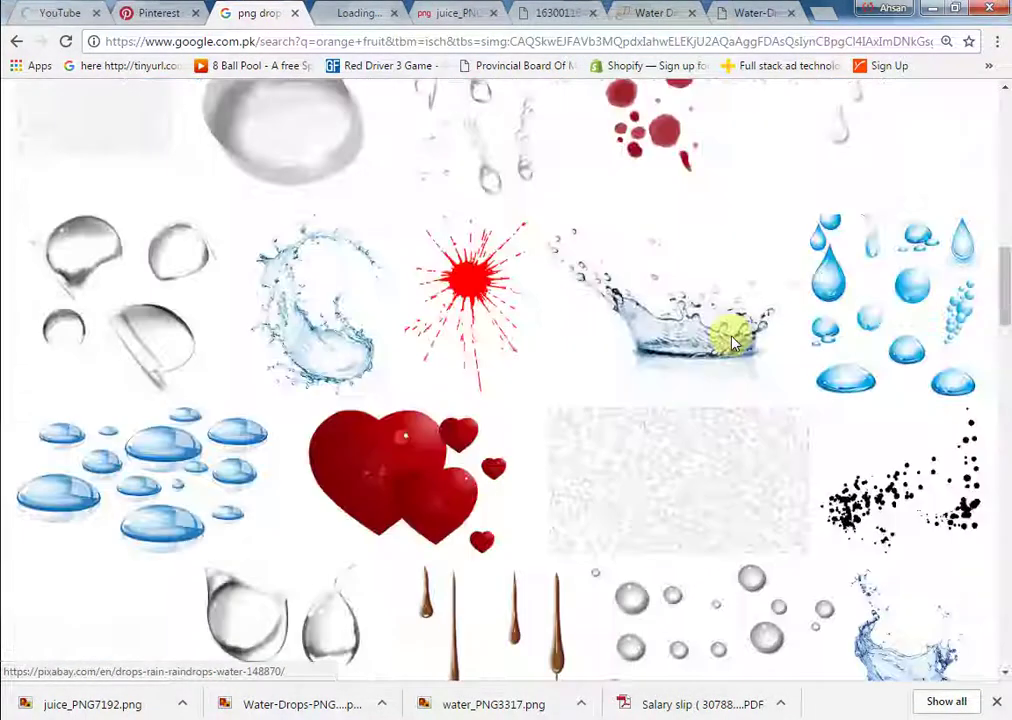
{"action": "left_click", "coordinate": [358, 13]}
{"action": "left_click", "coordinate": [256, 13]}
{"action": "scroll", "coordinate": [443, 227], "scroll_direction": "up", "scroll_amount": 1}
{"action": "scroll", "coordinate": [449, 236], "scroll_direction": "up", "scroll_amount": 10}
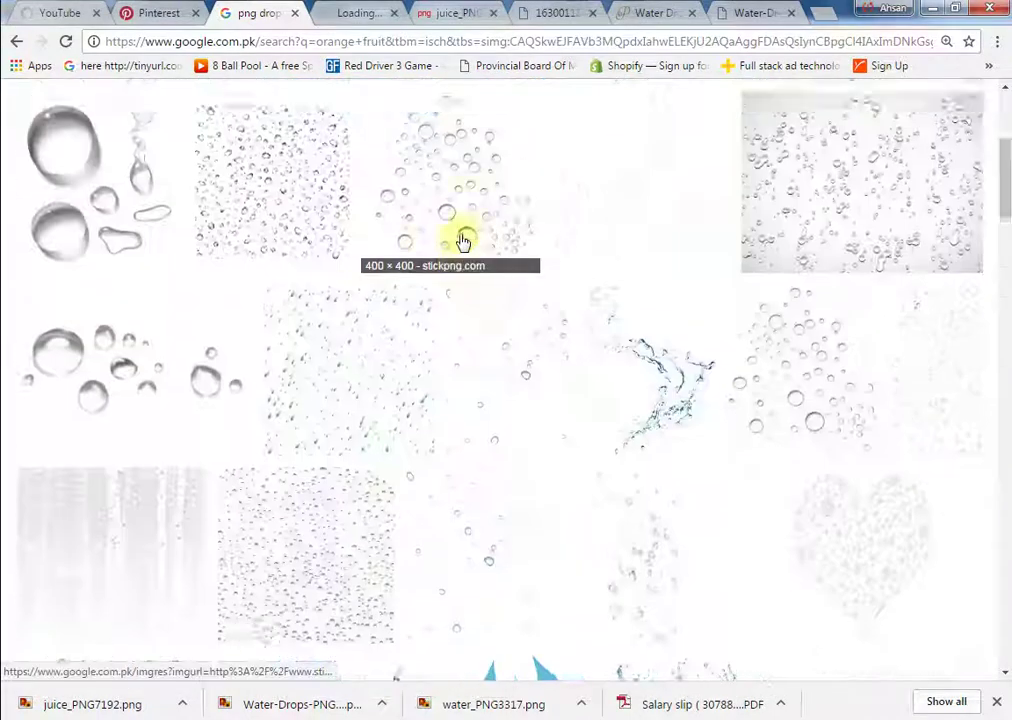
{"action": "left_click", "coordinate": [113, 328]}
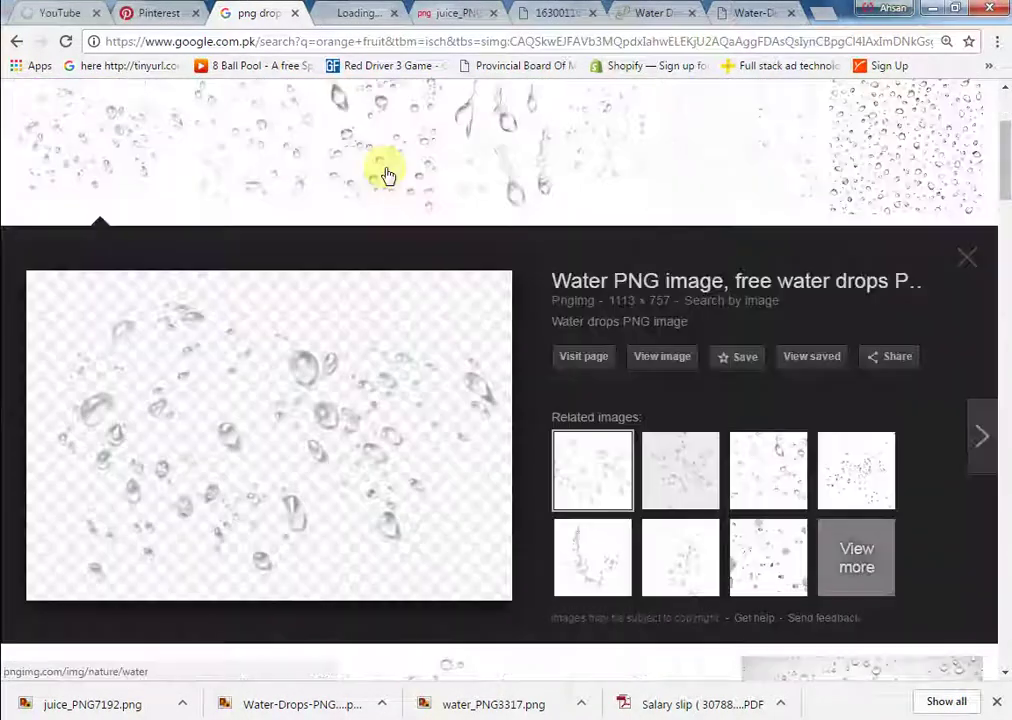
{"action": "left_click", "coordinate": [384, 172]}
{"action": "left_click", "coordinate": [345, 12]}
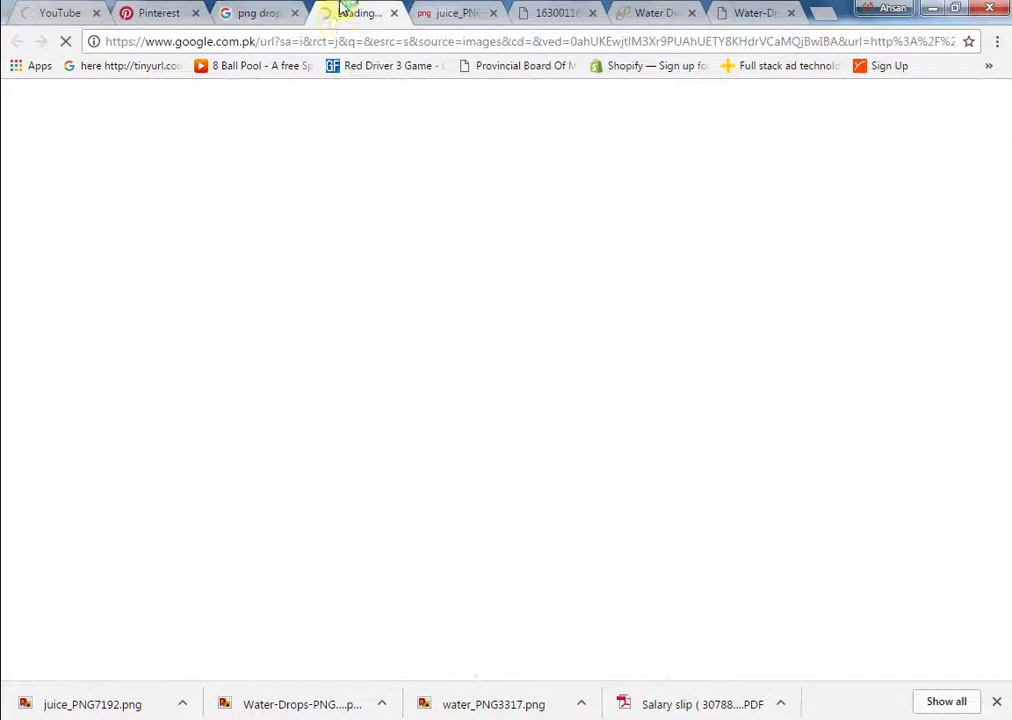
Step: Bring Water-Drops-PNG-Clipart.png and water_PNG3317.png from the Most Important Files folder into the CorelDRAW page
{"action": "left_click", "coordinate": [339, 628]}
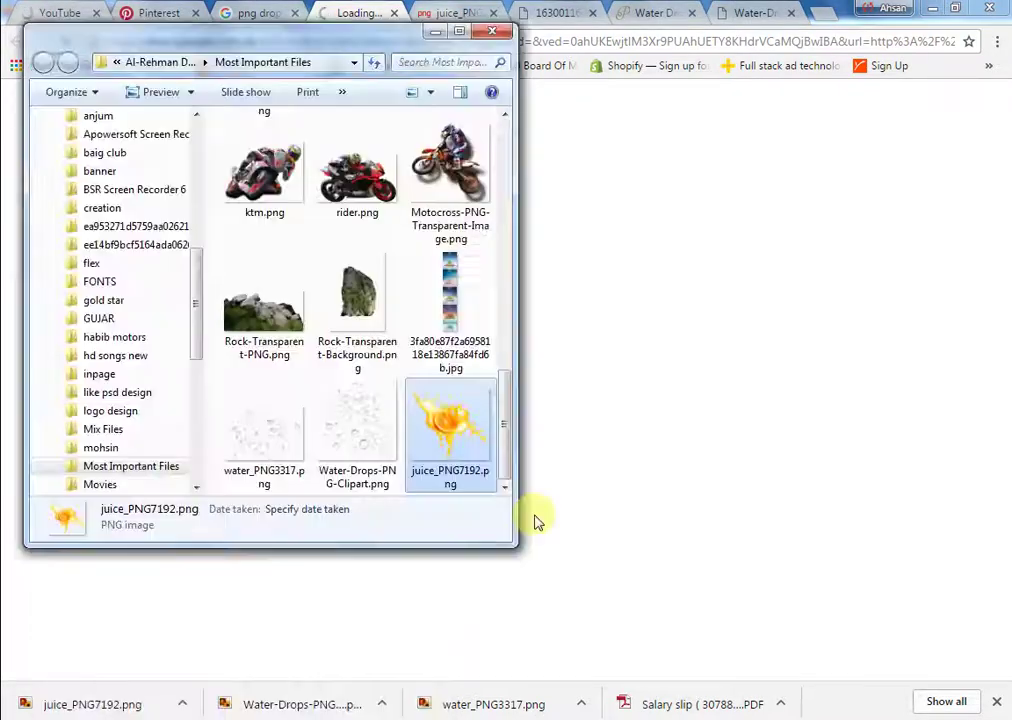
{"action": "left_click", "coordinate": [340, 443]}
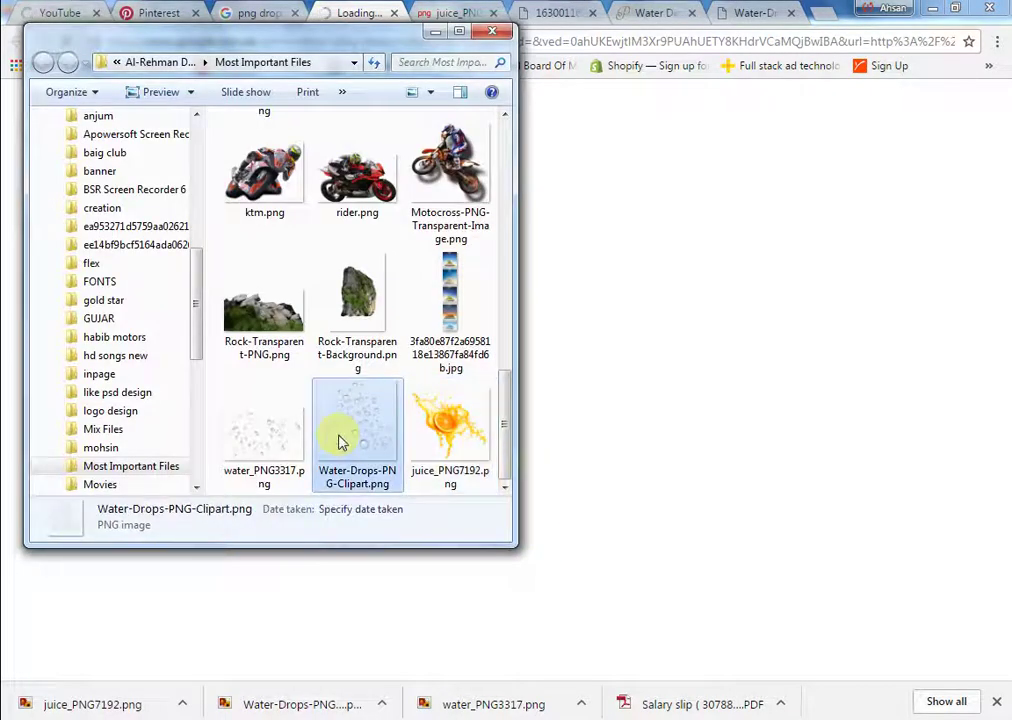
{"action": "left_click", "coordinate": [288, 462], "text": "ctrl"}
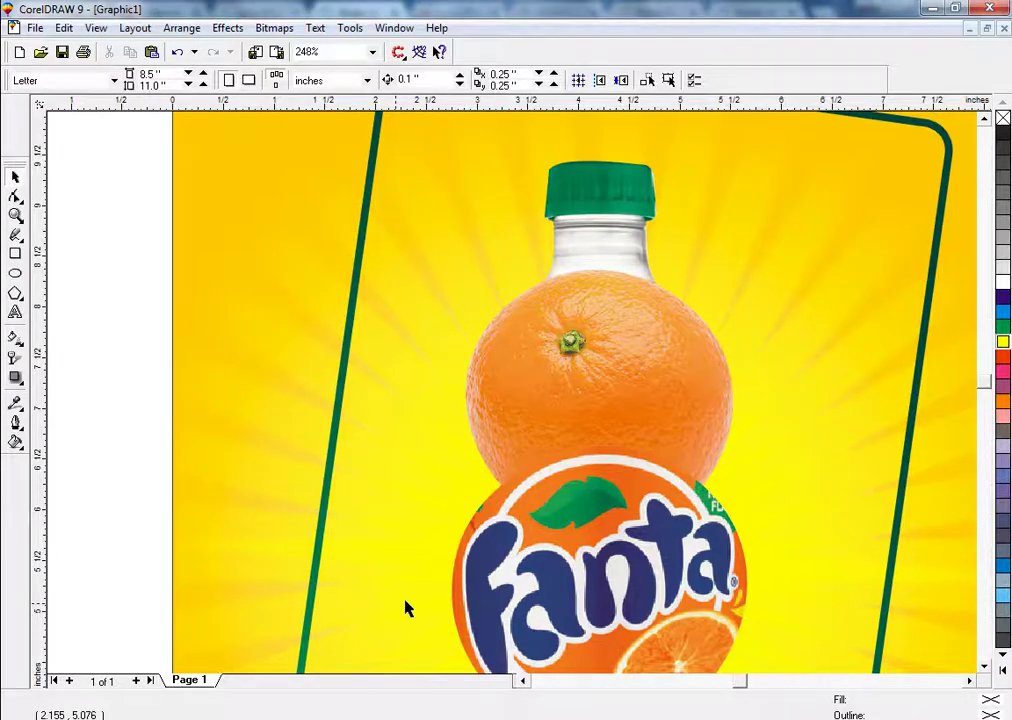
{"action": "left_click", "coordinate": [405, 608]}
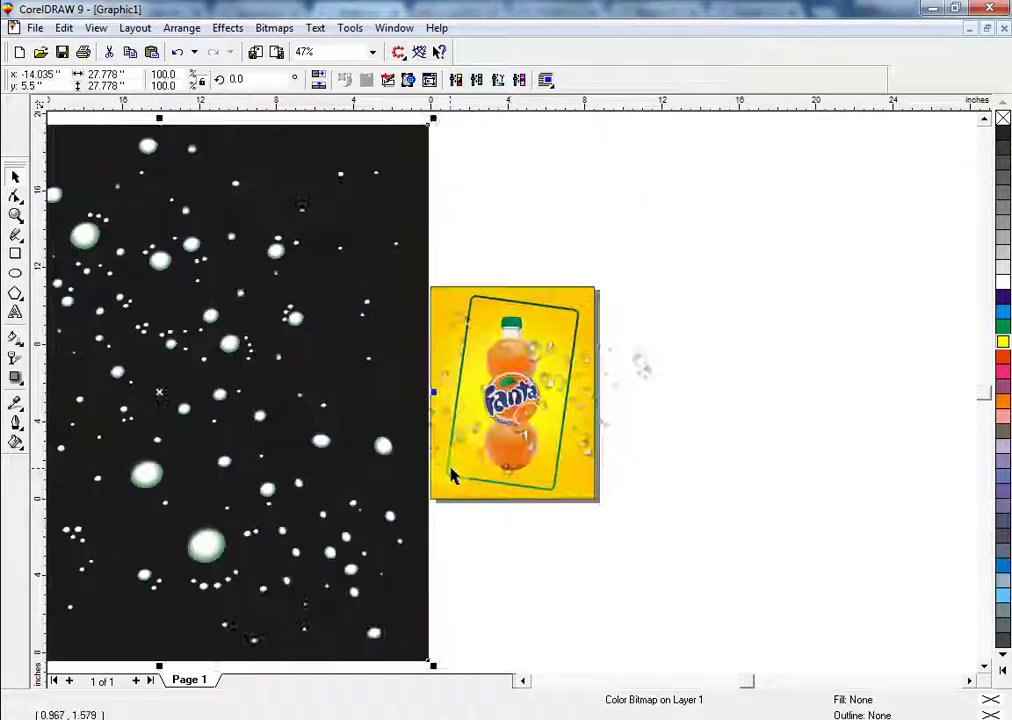
Step: Delete the large black dotted bitmap and scale the remaining droplets bitmap around its centre to about 10.45 × 7.11 inches
{"action": "key", "text": "Delete"}
{"action": "left_click", "coordinate": [590, 441]}
{"action": "key", "text": "F4"}
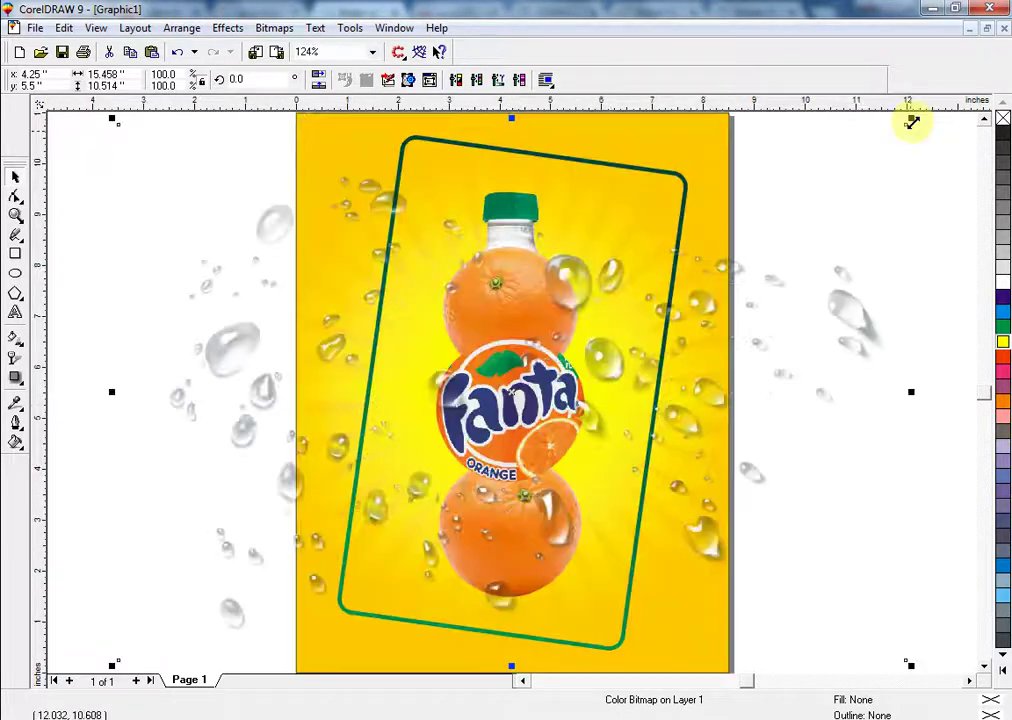
{"action": "left_click_drag", "start_coordinate": [910, 119], "coordinate": [830, 213]}
Step: Adjust the droplets bitmap with brightness 49, contrast 3 and intensity 32
{"action": "left_click", "coordinate": [227, 27]}
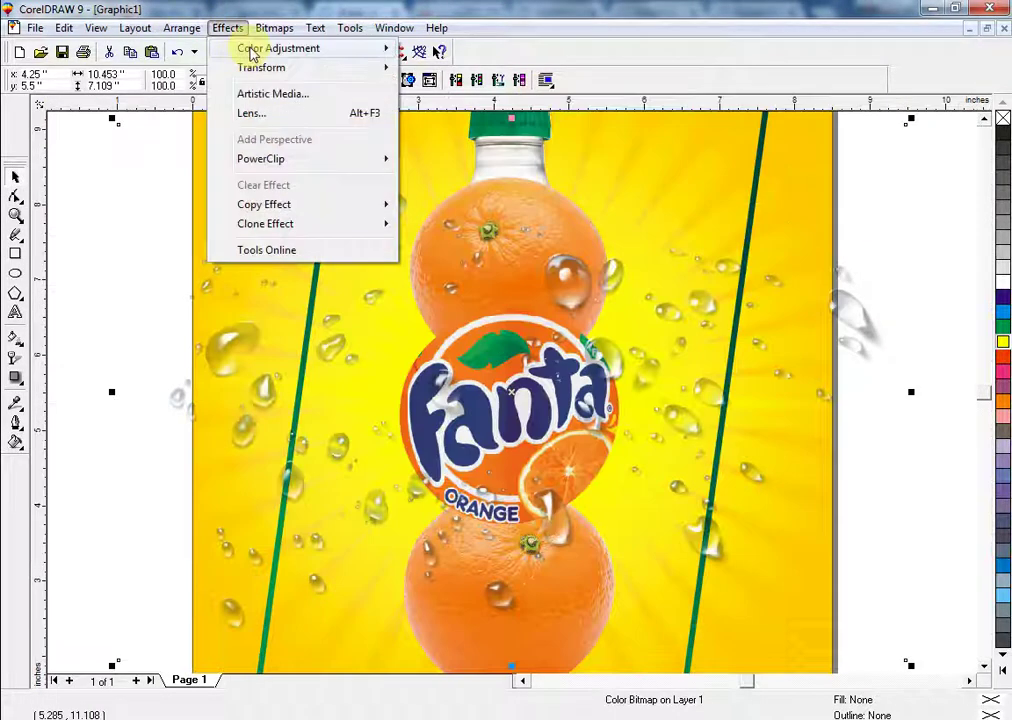
{"action": "mouse_move", "coordinate": [248, 45]}
{"action": "left_click", "coordinate": [490, 111]}
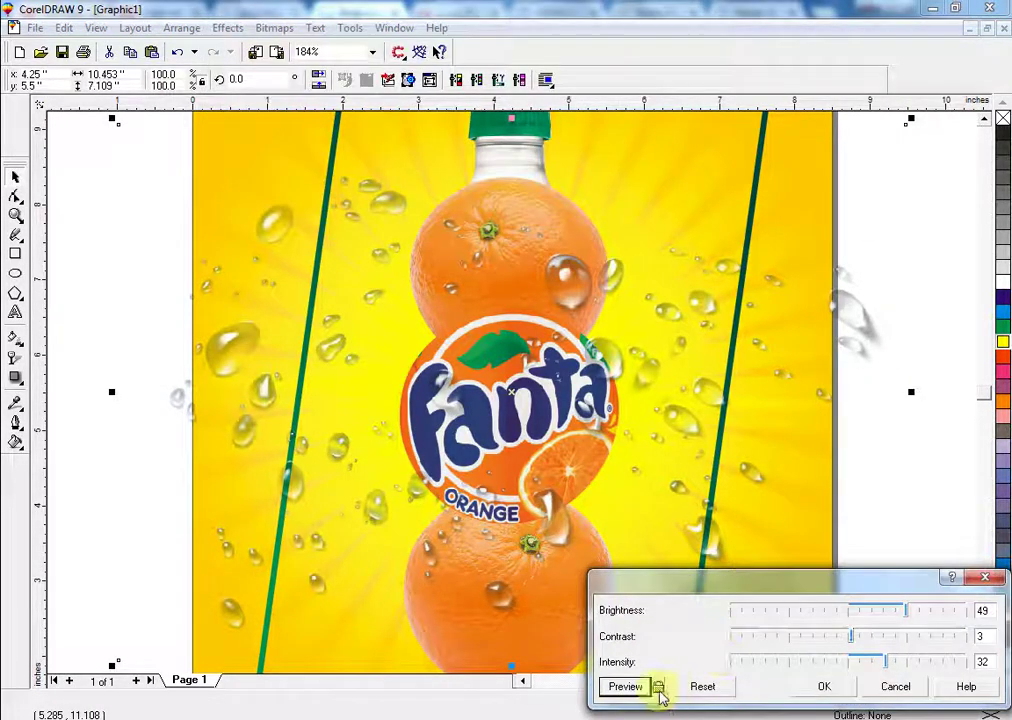
{"action": "left_click", "coordinate": [657, 686]}
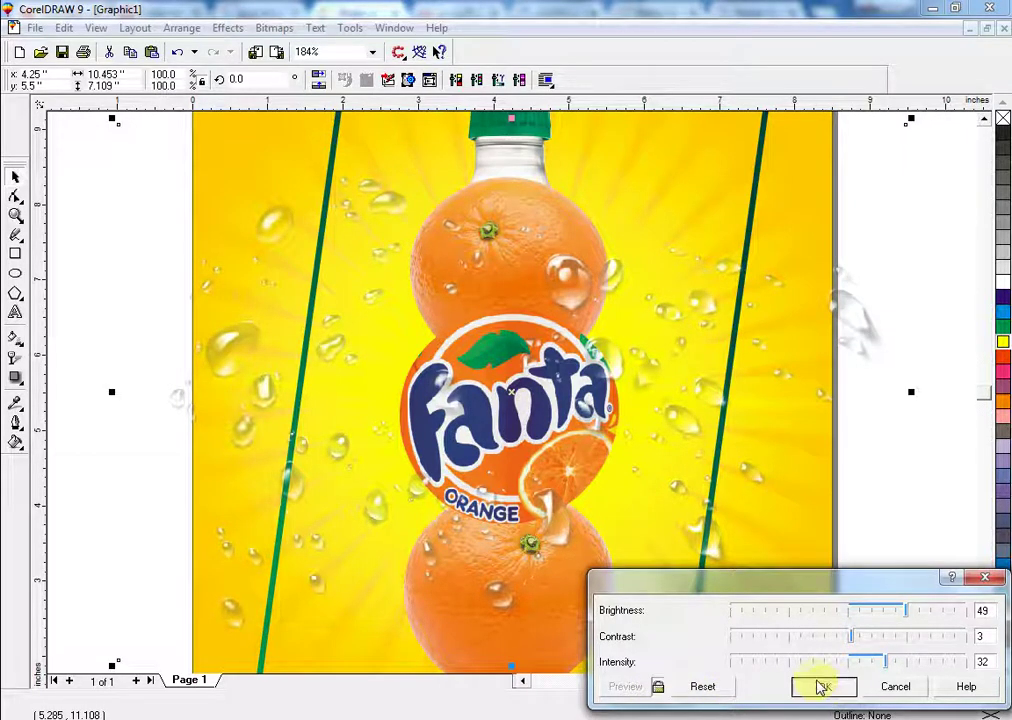
{"action": "left_click", "coordinate": [822, 686]}
Step: Apply a colour balance to the droplets with Cyan–Red 79, Magenta–Green 56 and Yellow–Blue 70
{"action": "left_click", "coordinate": [238, 29]}
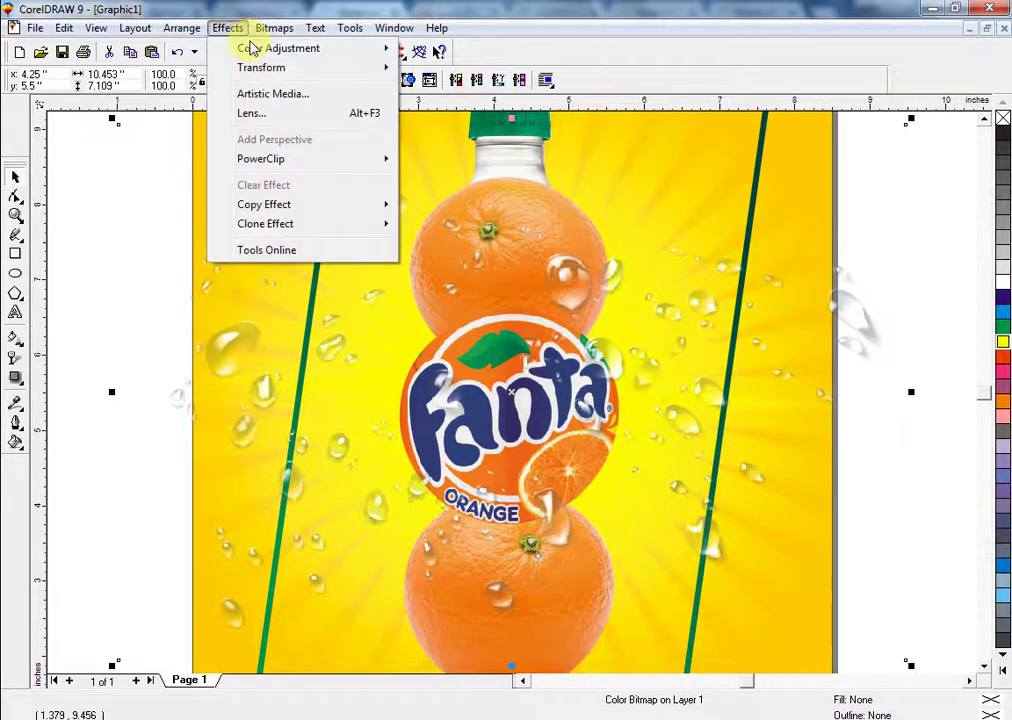
{"action": "mouse_move", "coordinate": [271, 45]}
{"action": "left_click", "coordinate": [440, 133]}
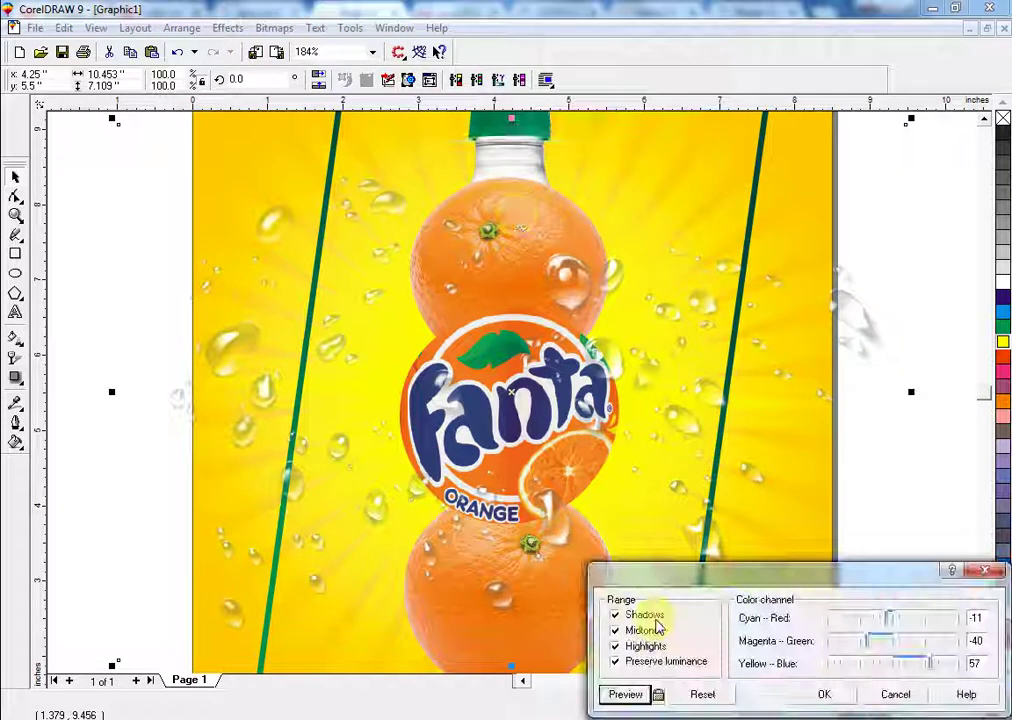
{"action": "left_click_drag", "start_coordinate": [930, 663], "coordinate": [937, 664]}
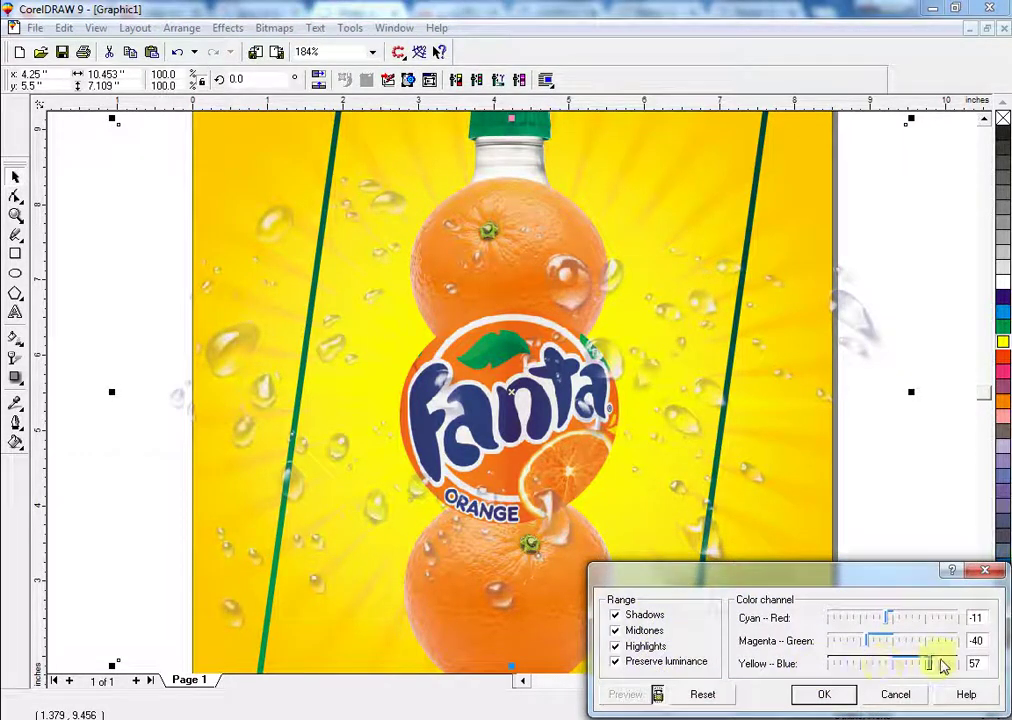
{"action": "left_click_drag", "start_coordinate": [888, 618], "coordinate": [920, 618]}
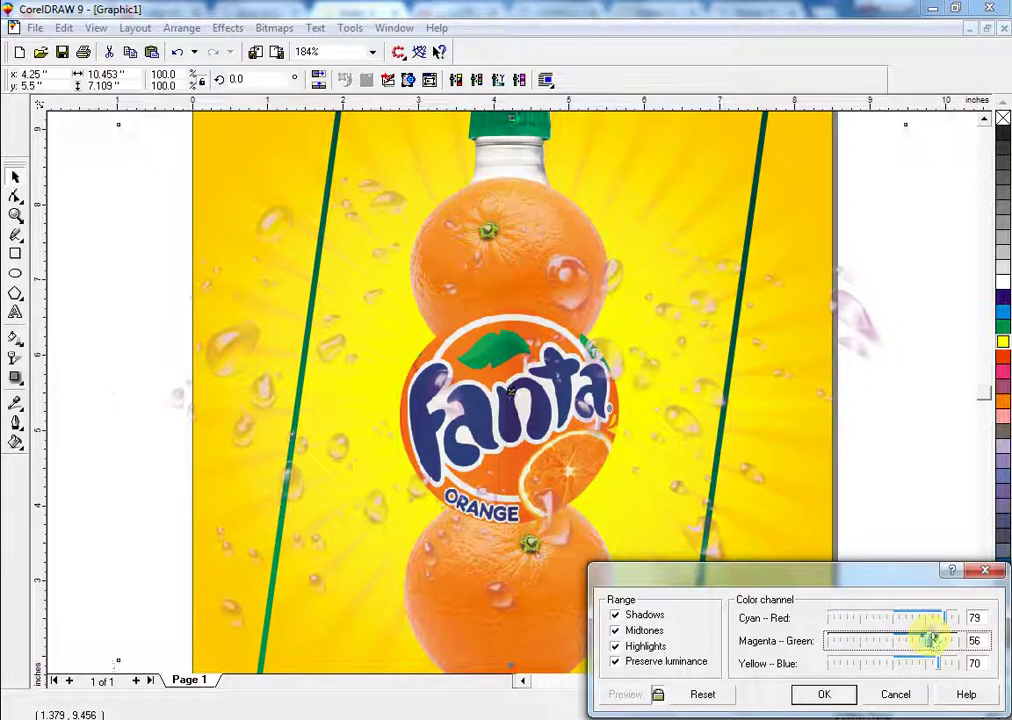
{"action": "left_click", "coordinate": [823, 694]}
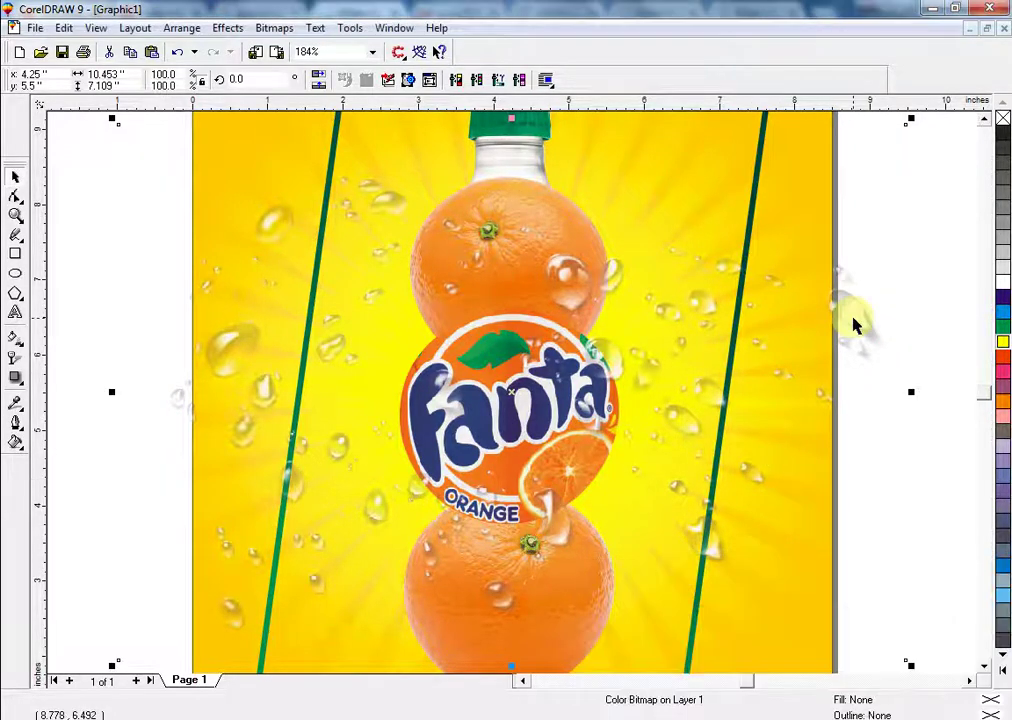
Step: Shrink the droplets bitmap to about 7 inches wide and centre it horizontally on the background
{"action": "key", "text": "F3"}
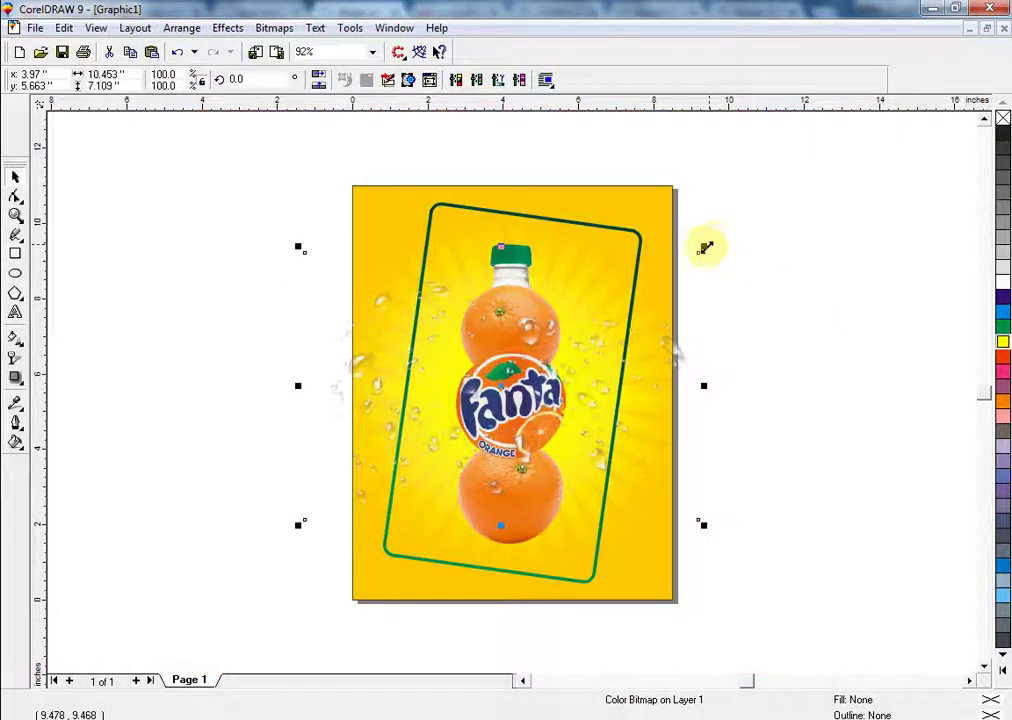
{"action": "left_click_drag", "start_coordinate": [705, 244], "coordinate": [686, 293]}
{"action": "left_click", "coordinate": [653, 218], "text": "shift"}
{"action": "key", "text": "c"}
{"action": "left_click", "coordinate": [757, 260]}
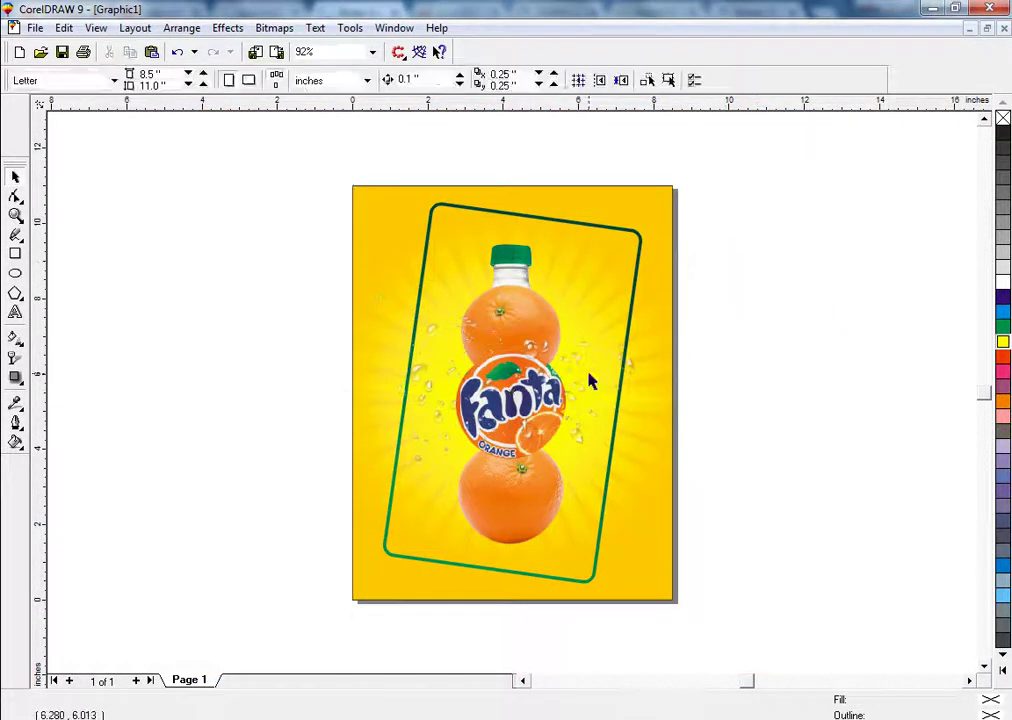
Step: Send the droplets bitmap behind the oranges and the label, keeping it above the background
{"action": "left_click", "coordinate": [588, 370]}
{"action": "key", "text": "shift+F2"}
{"action": "key", "text": "F3"}
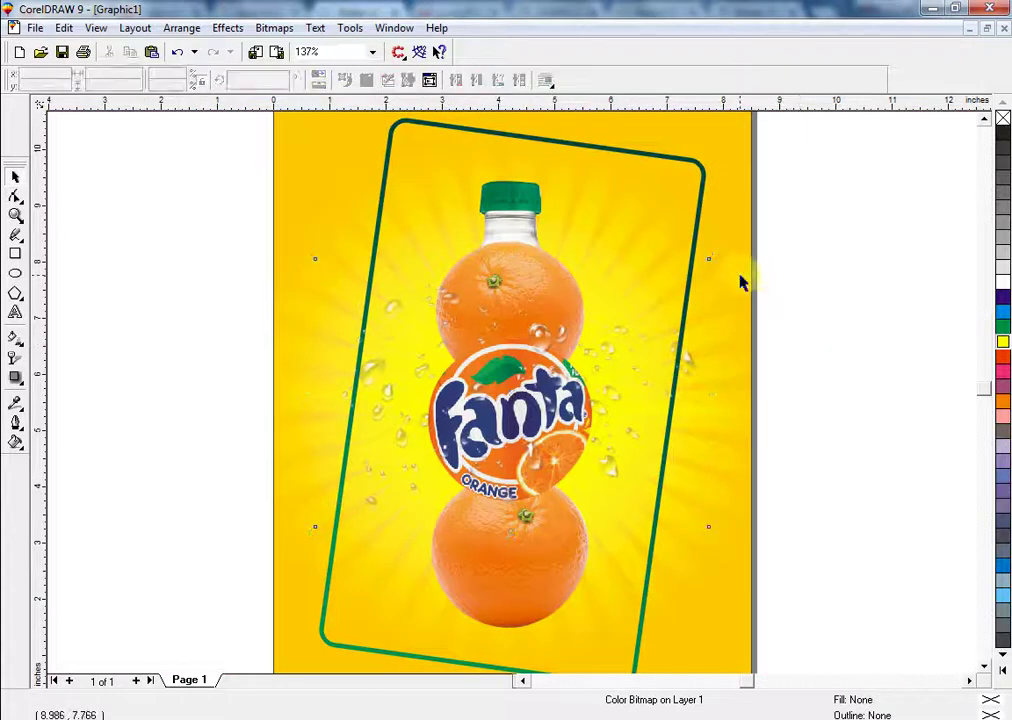
{"action": "left_click", "coordinate": [865, 294]}
Step: Edit the middle orange's PowerClip contents and convert the Fanta label to a 300 dpi CMYK bitmap with transparent background
{"action": "left_click", "coordinate": [536, 446], "text": "ctrl"}
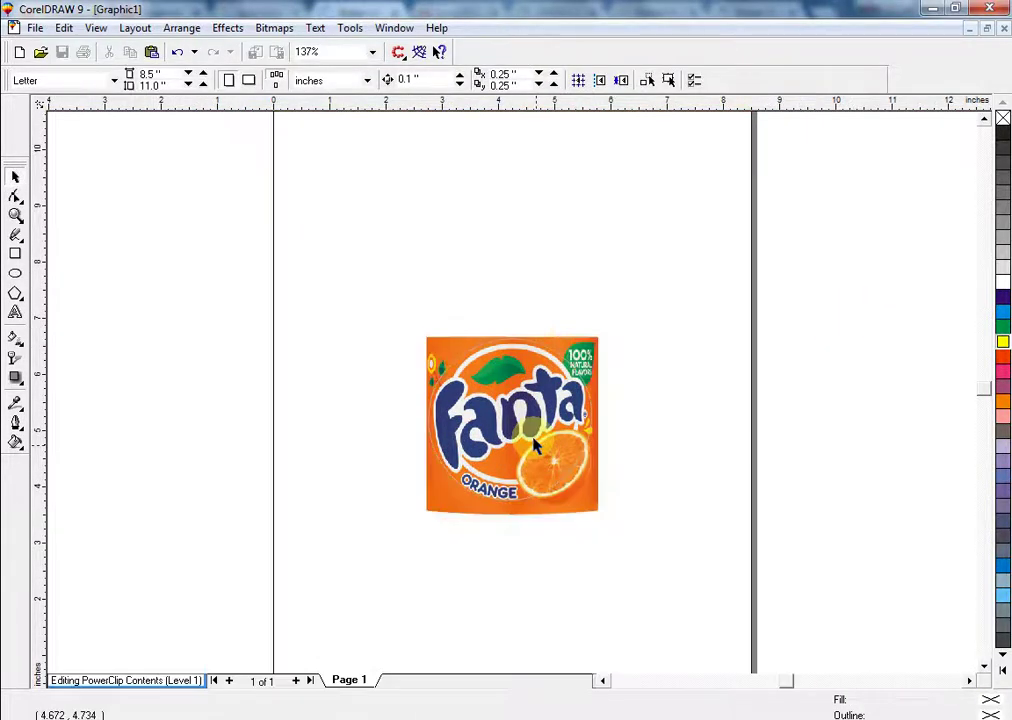
{"action": "left_click", "coordinate": [535, 444]}
{"action": "left_click", "coordinate": [280, 28]}
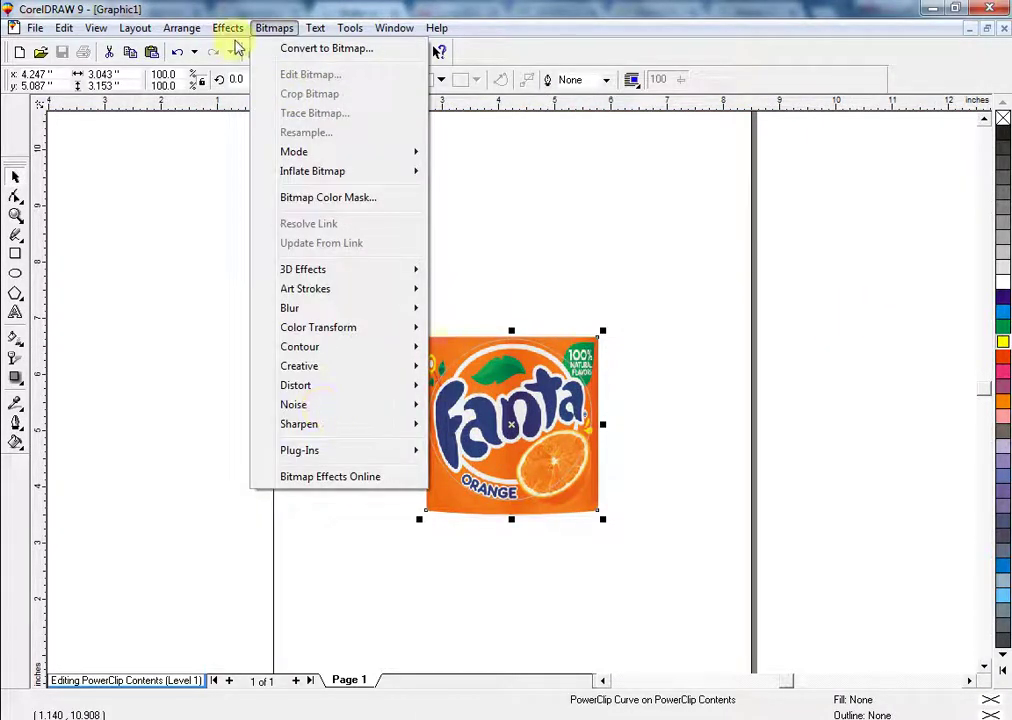
{"action": "left_click", "coordinate": [327, 45]}
{"action": "left_click", "coordinate": [585, 324]}
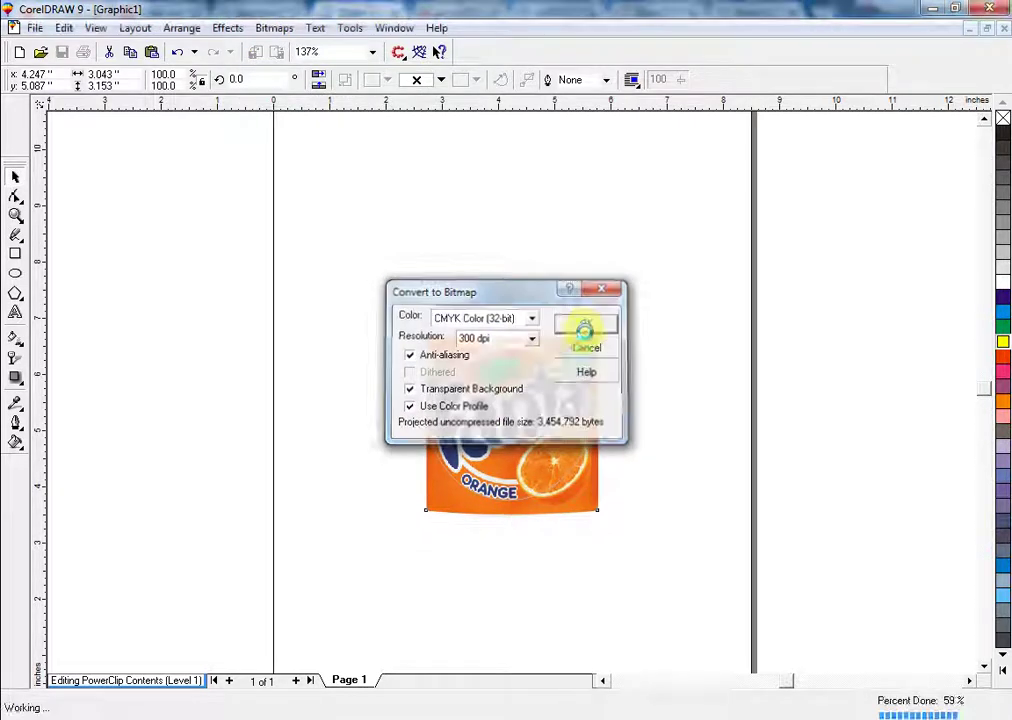
Step: Apply an elliptical Vignette effect to the label bitmap with offset 98 and fade 56
{"action": "left_click", "coordinate": [274, 28]}
{"action": "mouse_move", "coordinate": [400, 368]}
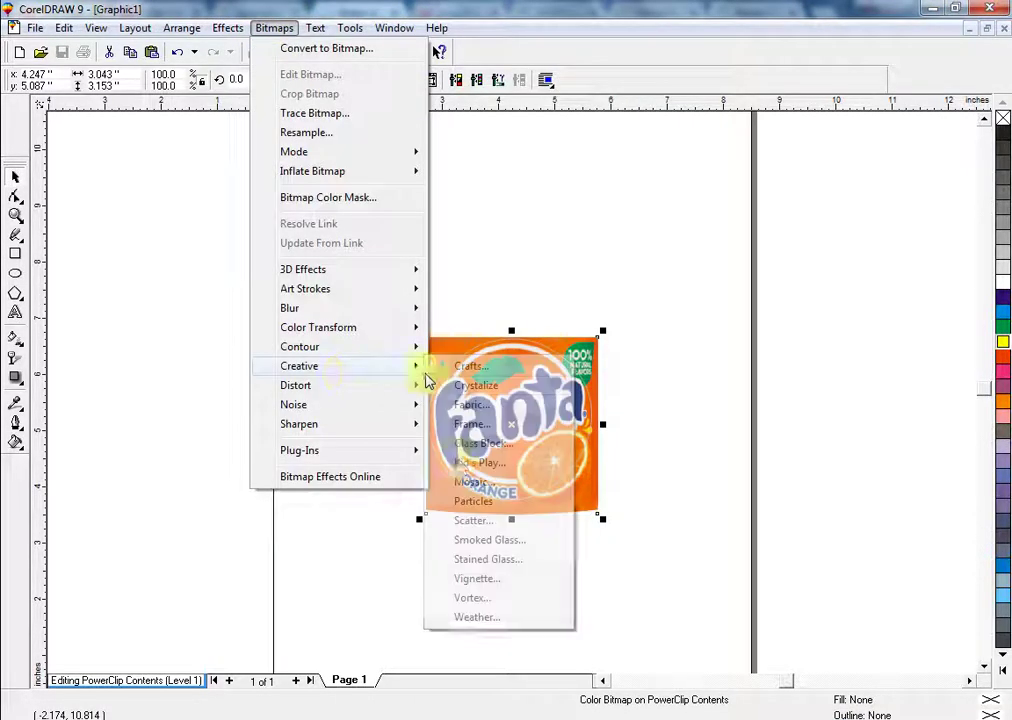
{"action": "left_click", "coordinate": [462, 578]}
{"action": "left_click", "coordinate": [659, 705]}
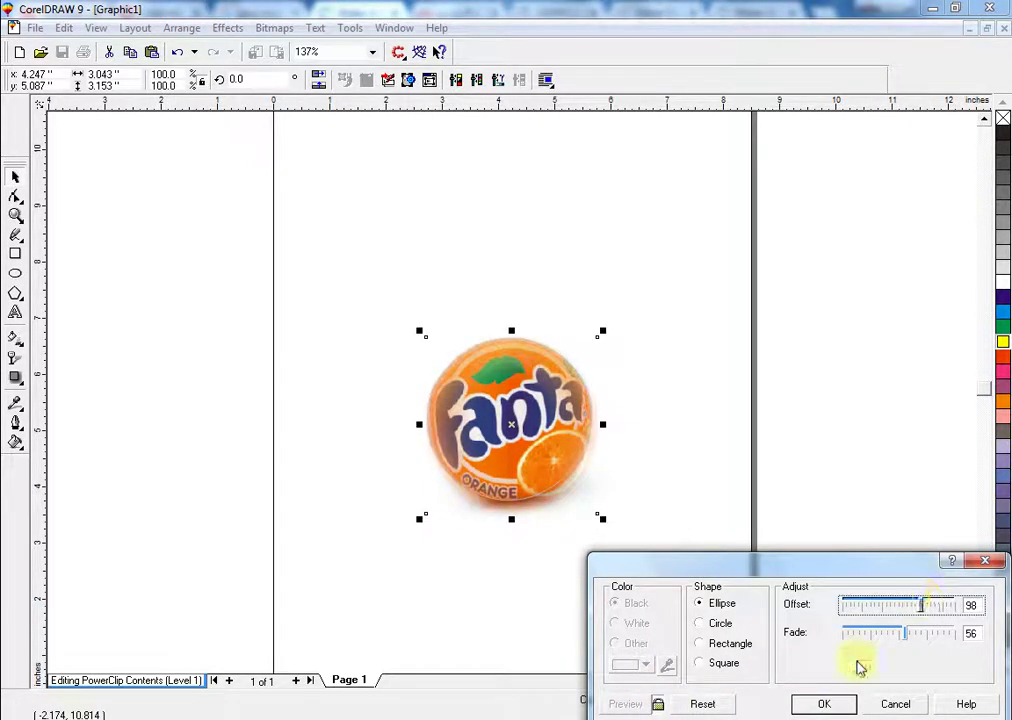
{"action": "left_click", "coordinate": [824, 704]}
Step: Shrink the label to about 2.34 × 2.42 inches, reposition it on the middle orange and finish editing the PowerClip
{"action": "left_click_drag", "start_coordinate": [602, 331], "coordinate": [574, 354]}
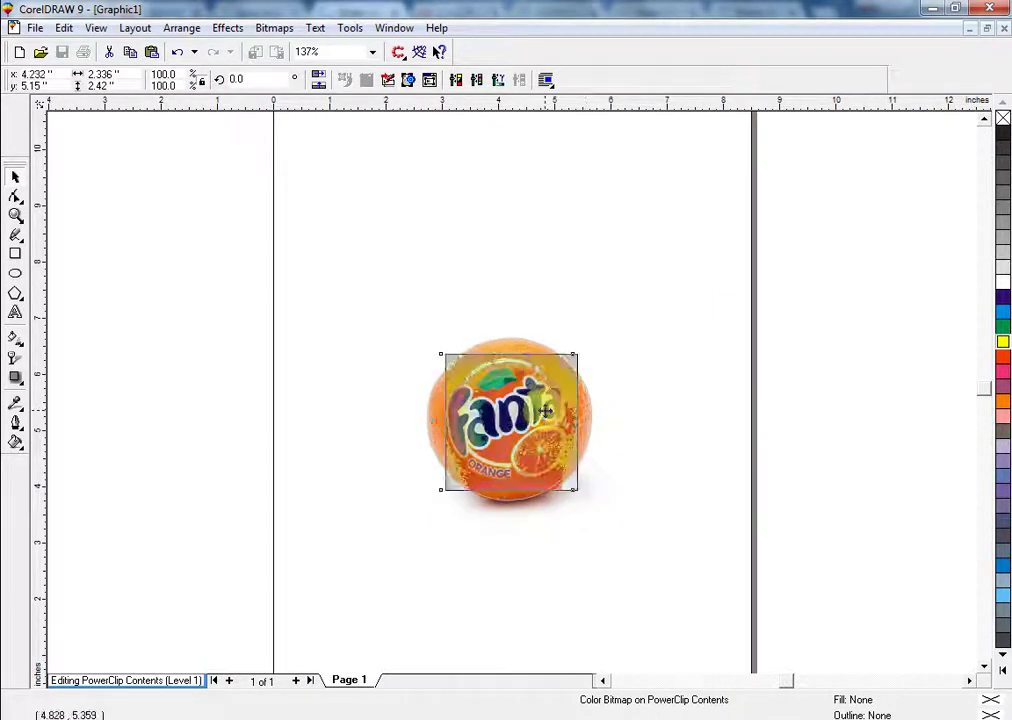
{"action": "left_click_drag", "start_coordinate": [545, 411], "coordinate": [545, 411]}
{"action": "left_click", "coordinate": [777, 430], "text": "ctrl"}
{"action": "left_click", "coordinate": [777, 430]}
{"action": "left_click", "coordinate": [530, 418]}
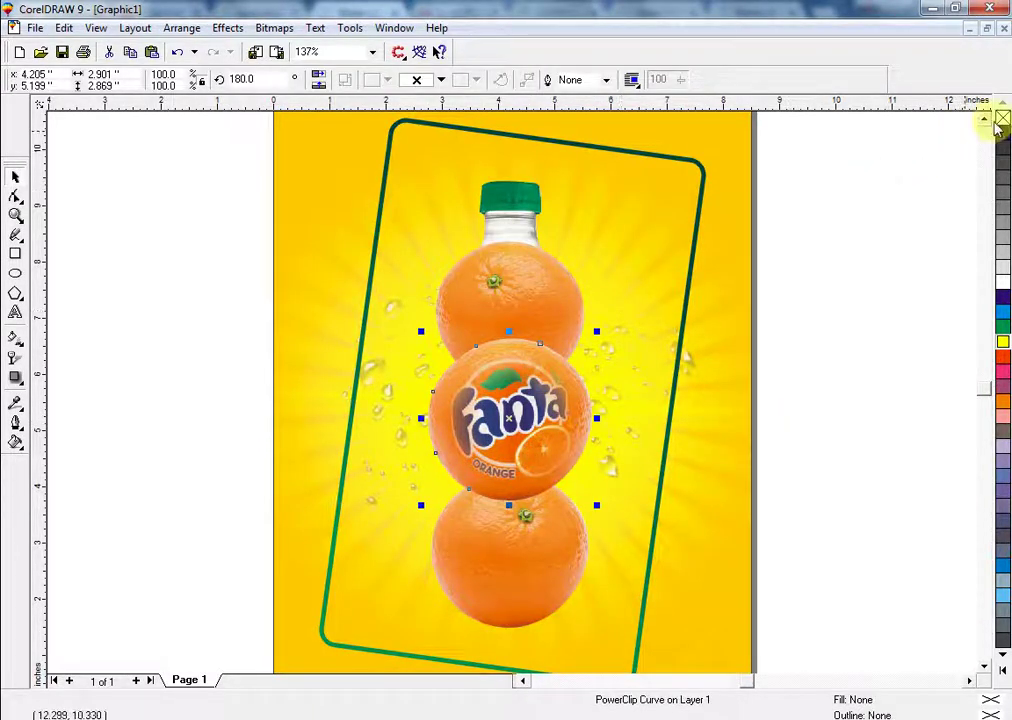
{"action": "left_click", "coordinate": [874, 357]}
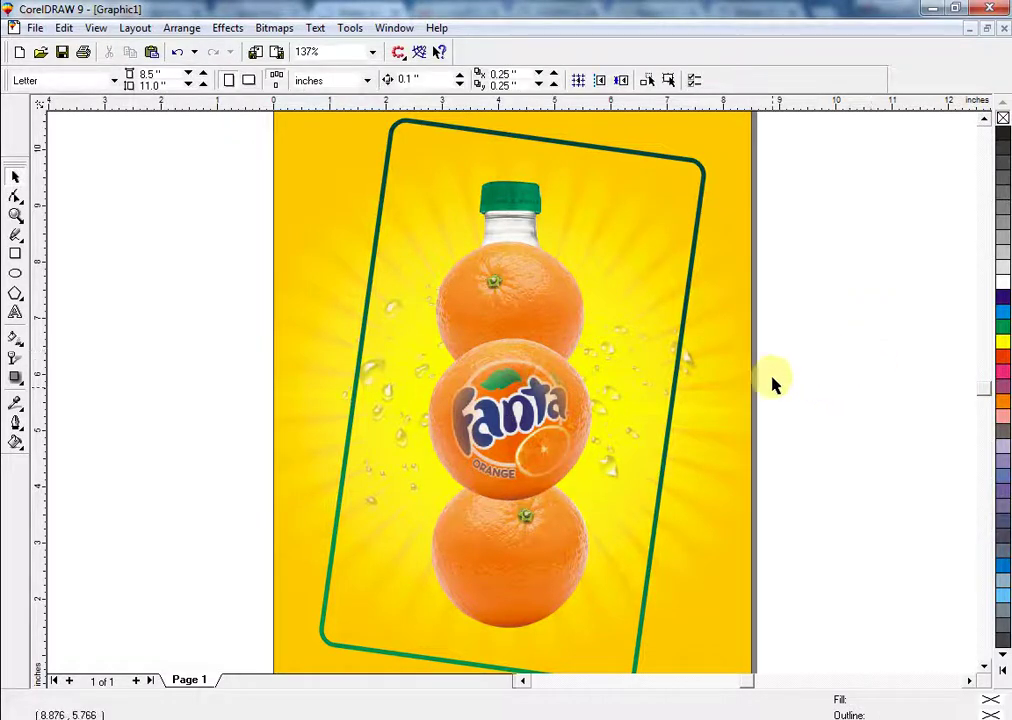
Step: Fit the whole page in view and check the composition in full-screen preview
{"action": "key", "text": "F3"}
{"action": "left_click_drag", "start_coordinate": [739, 568], "coordinate": [242, 169]}
{"action": "key", "text": "shift+F2"}
{"action": "left_click", "coordinate": [242, 169]}
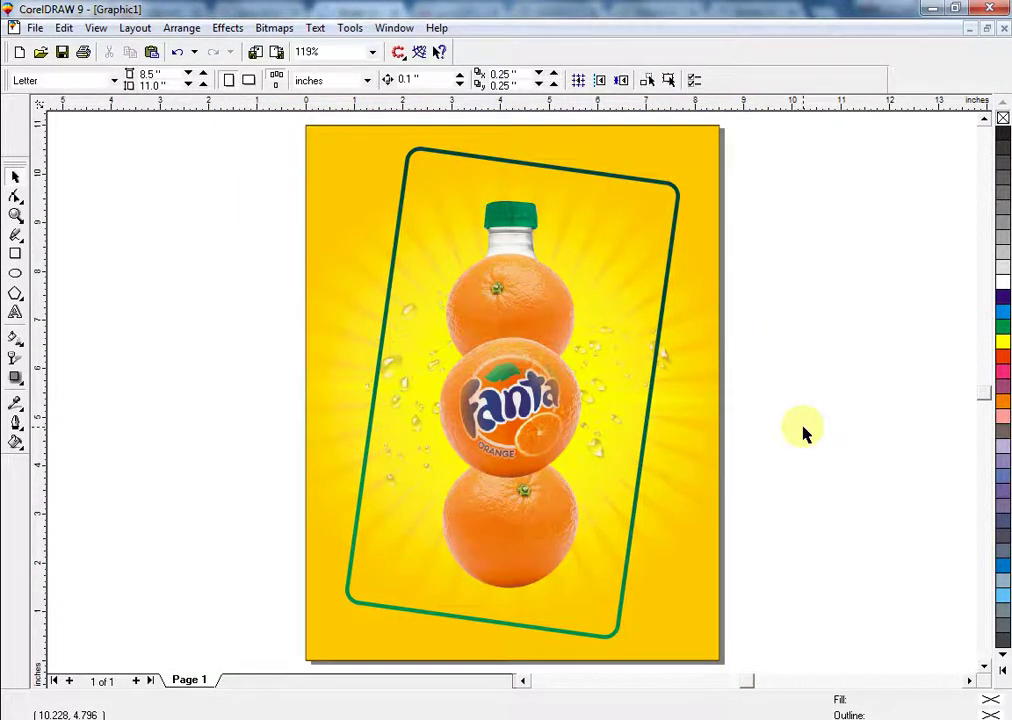
{"action": "key", "text": "F9"}
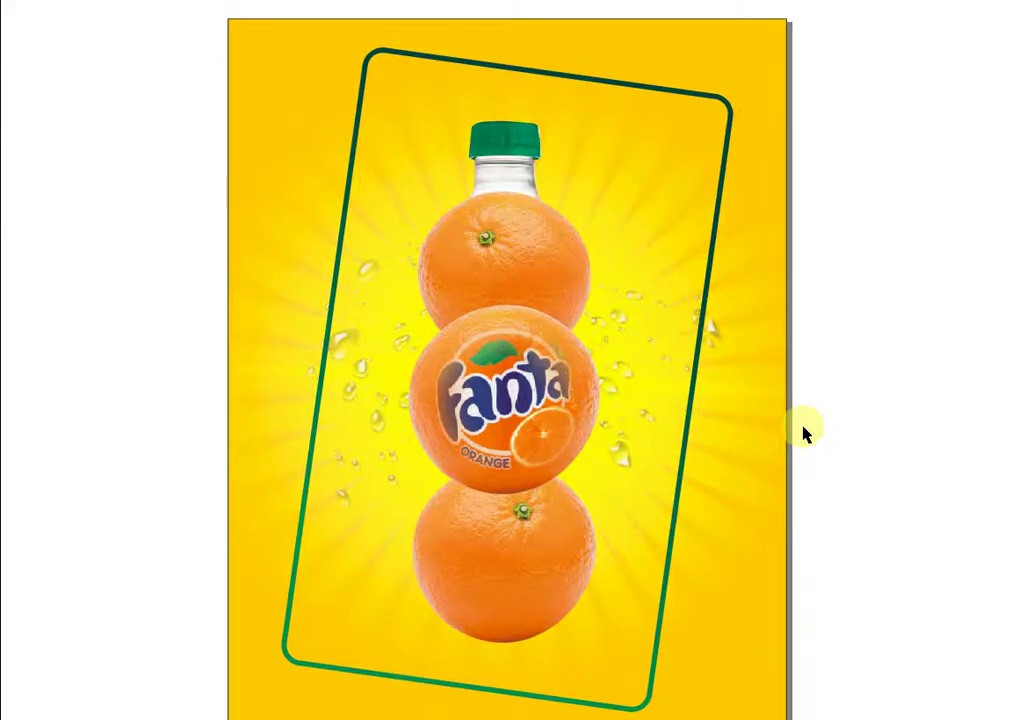